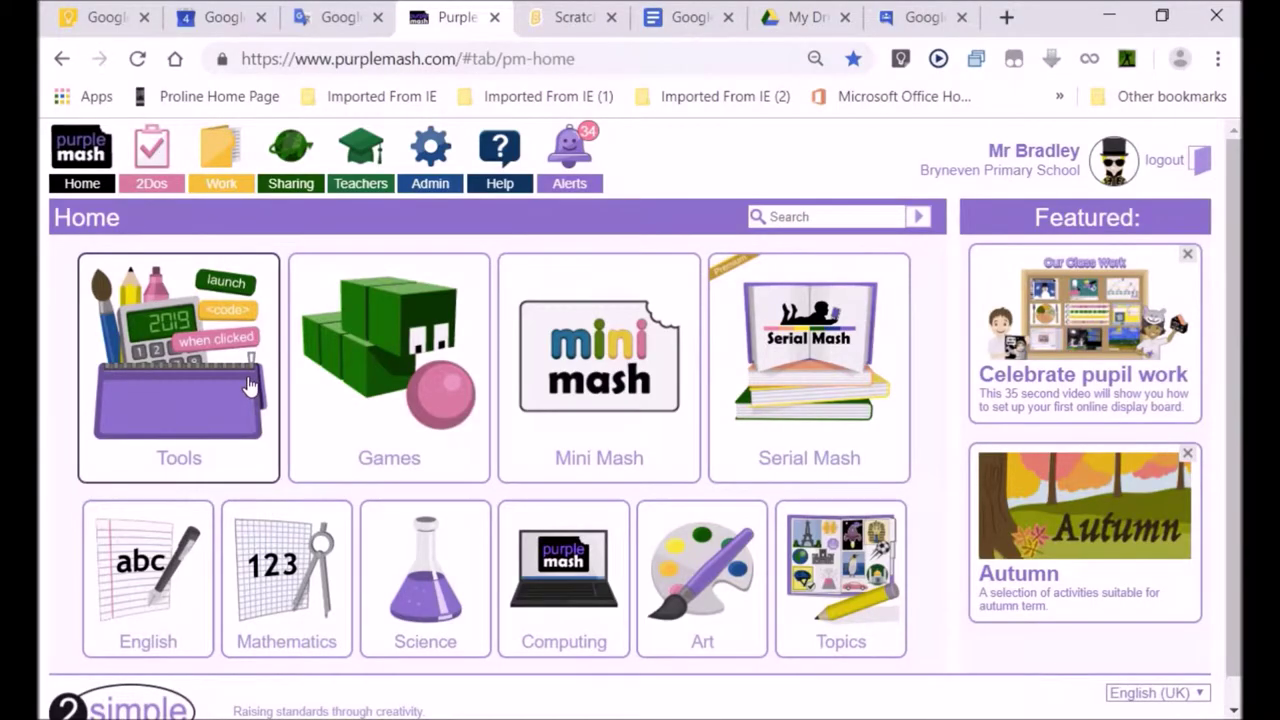
- Open the 2Email application from the Communicating and Sharing tools
click(249, 387)
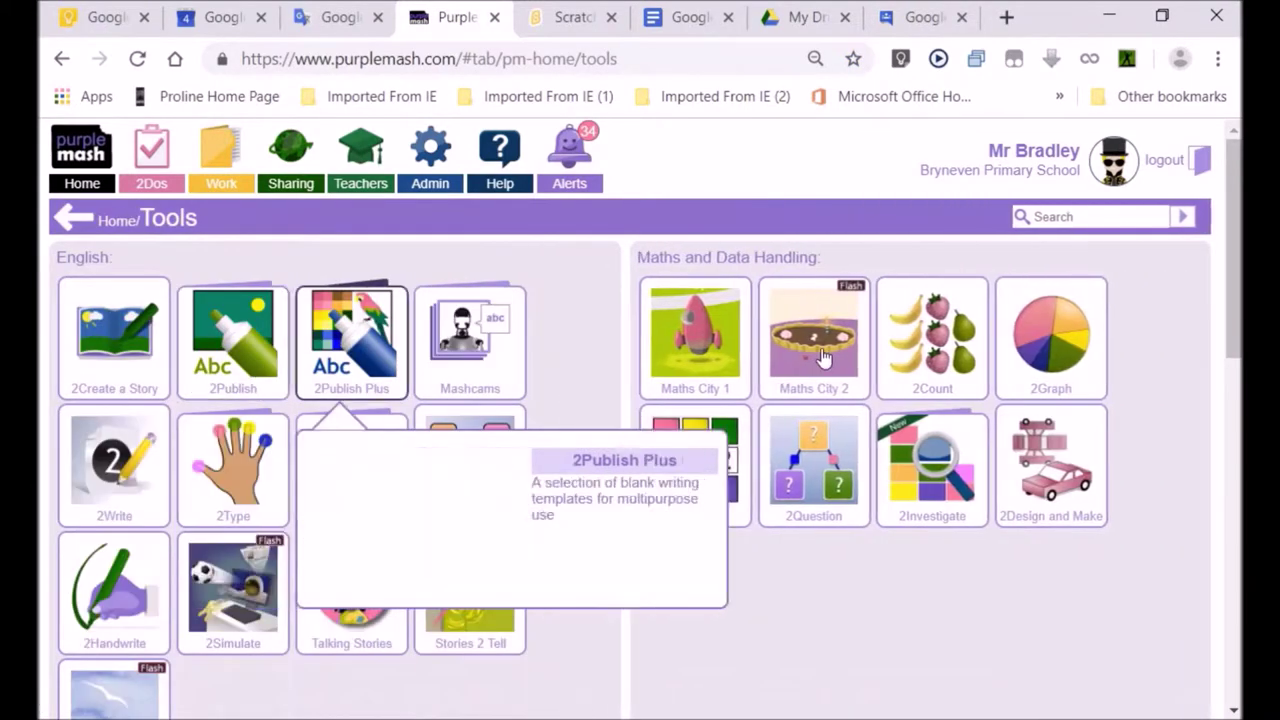
scroll(645, 330, down, 5)
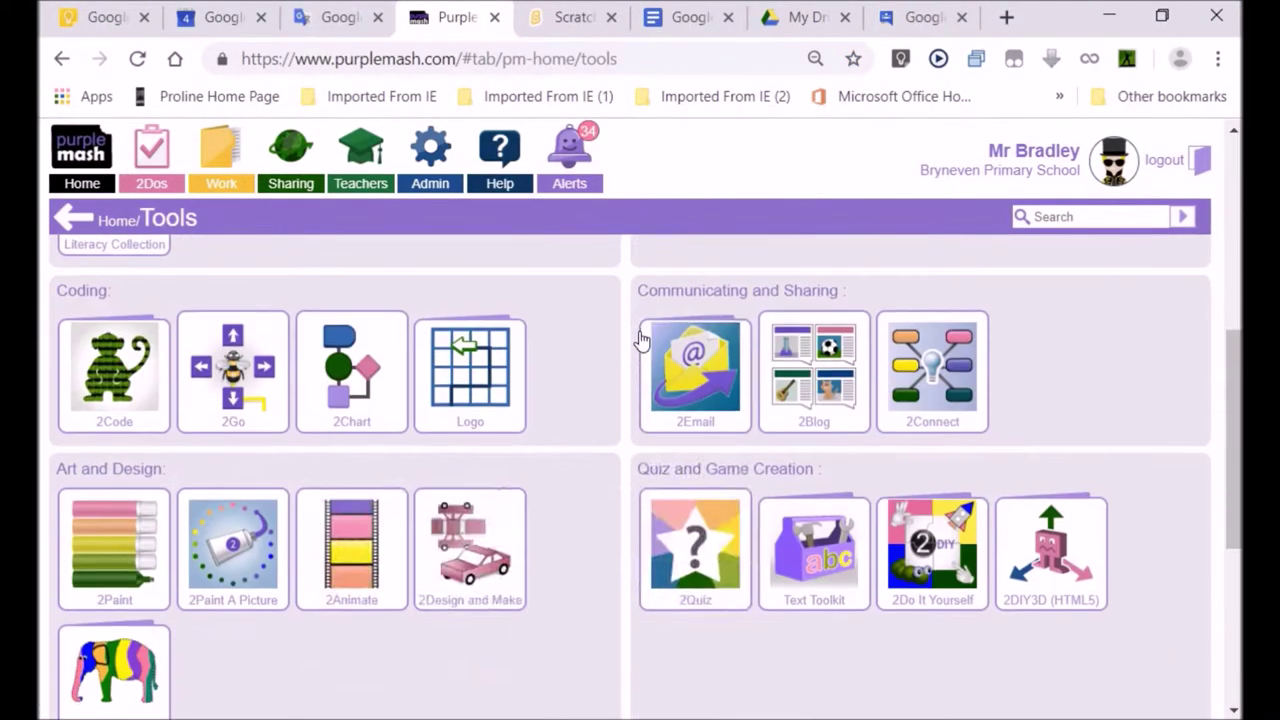
click(684, 370)
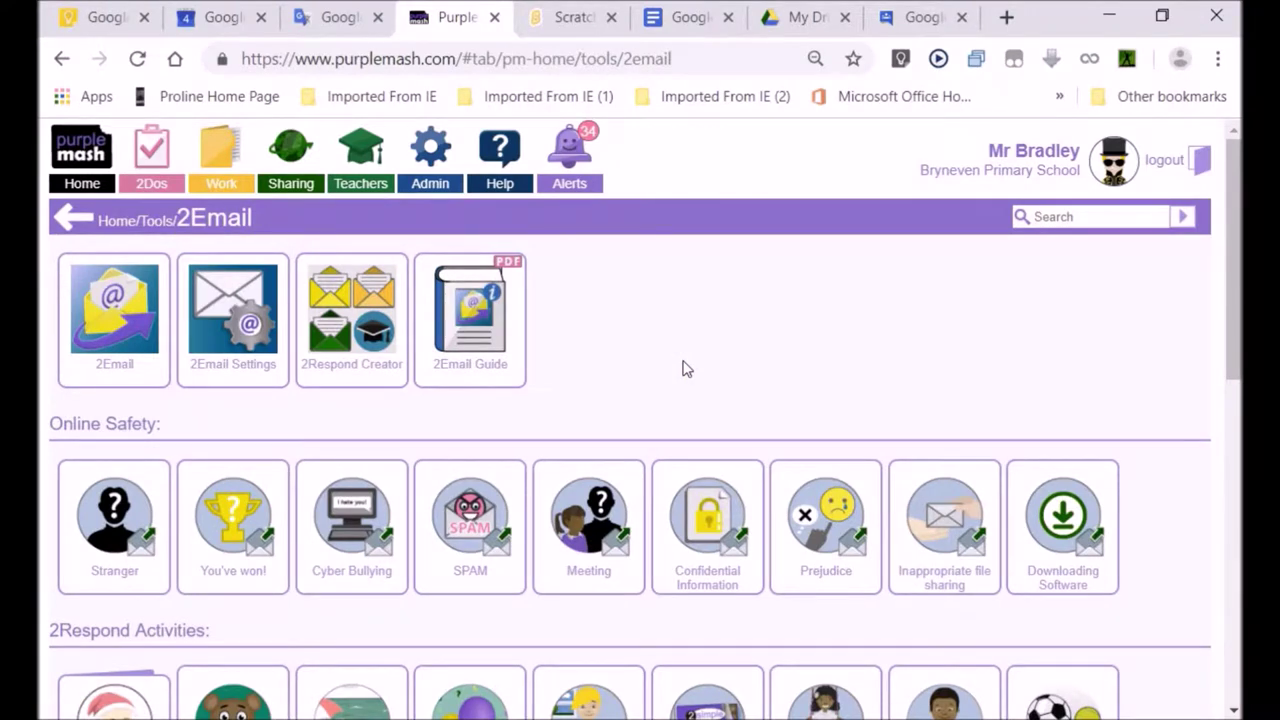
mouse_move(107, 310)
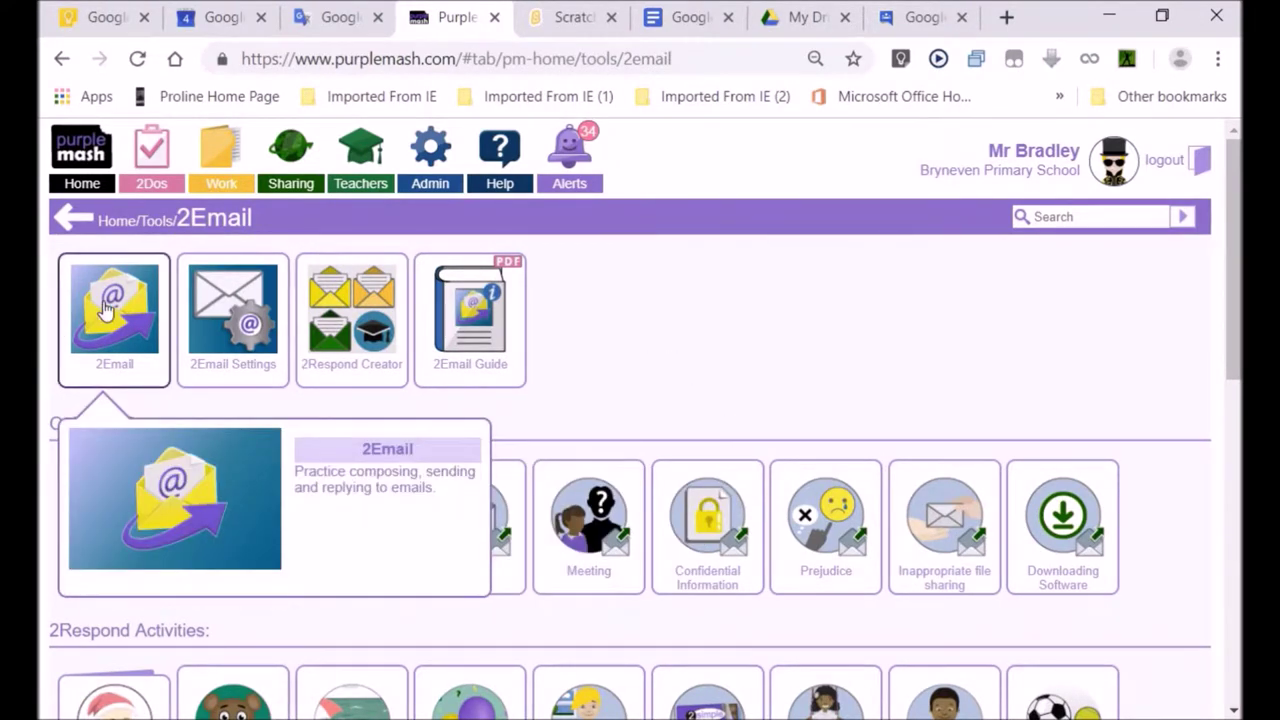
click(107, 310)
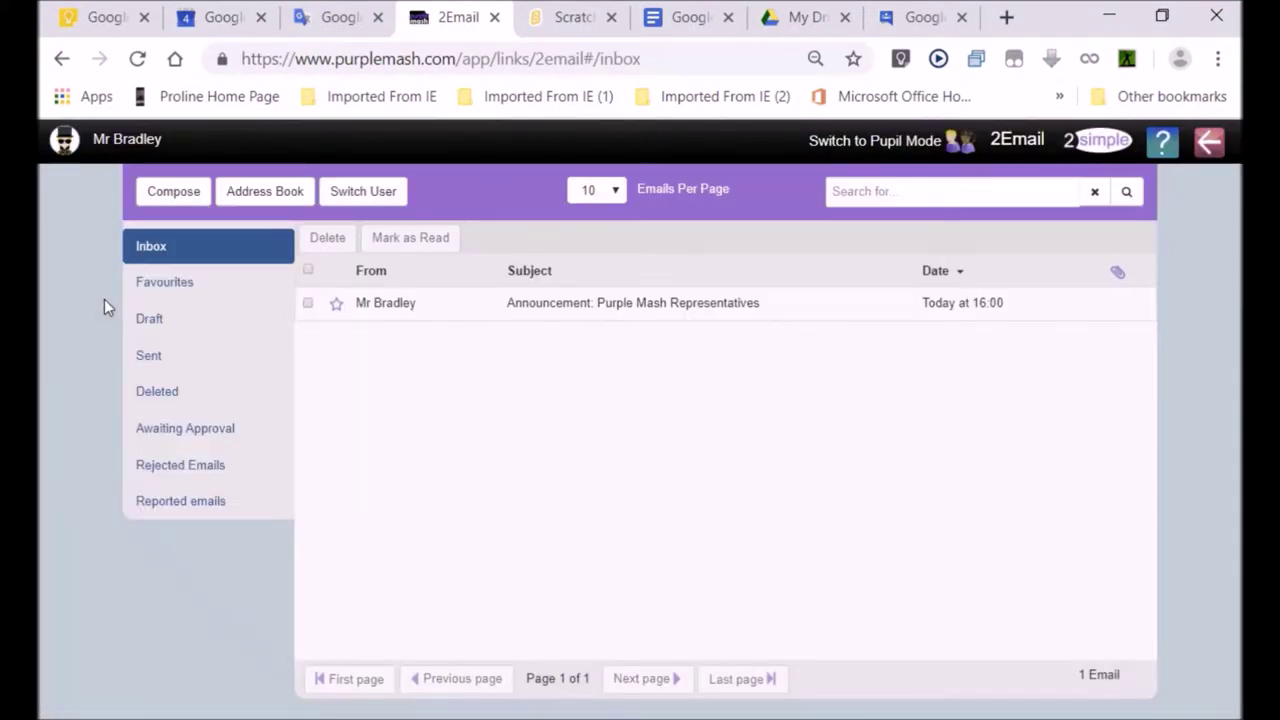
- Preview the mailbox in pupil mode and return to teacher mode
click(901, 150)
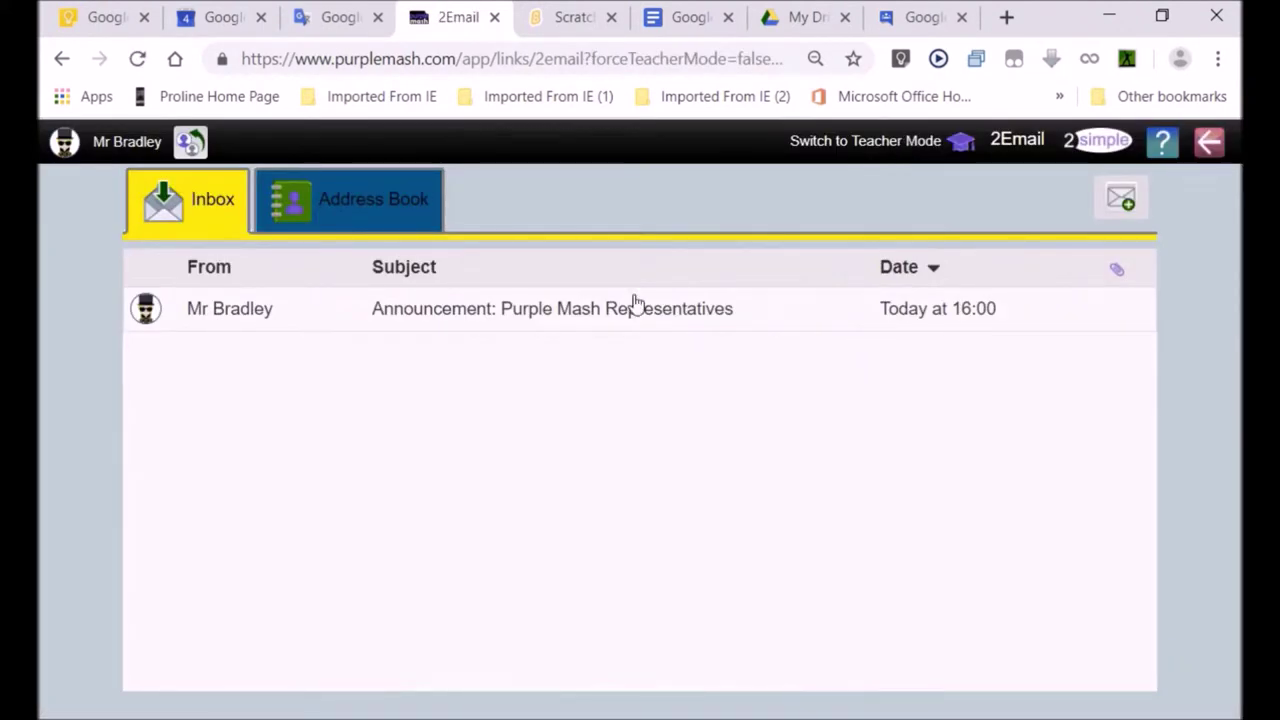
click(906, 145)
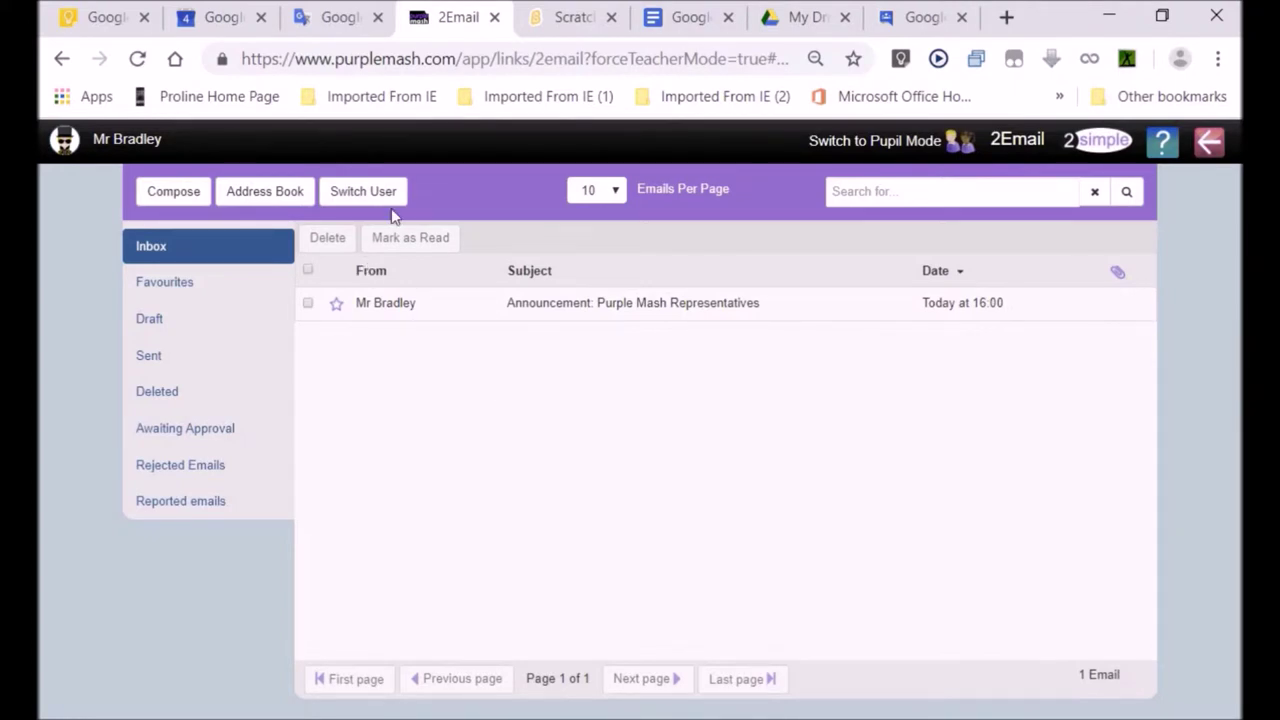
- Start a new email and open the address book for its recipients
click(176, 196)
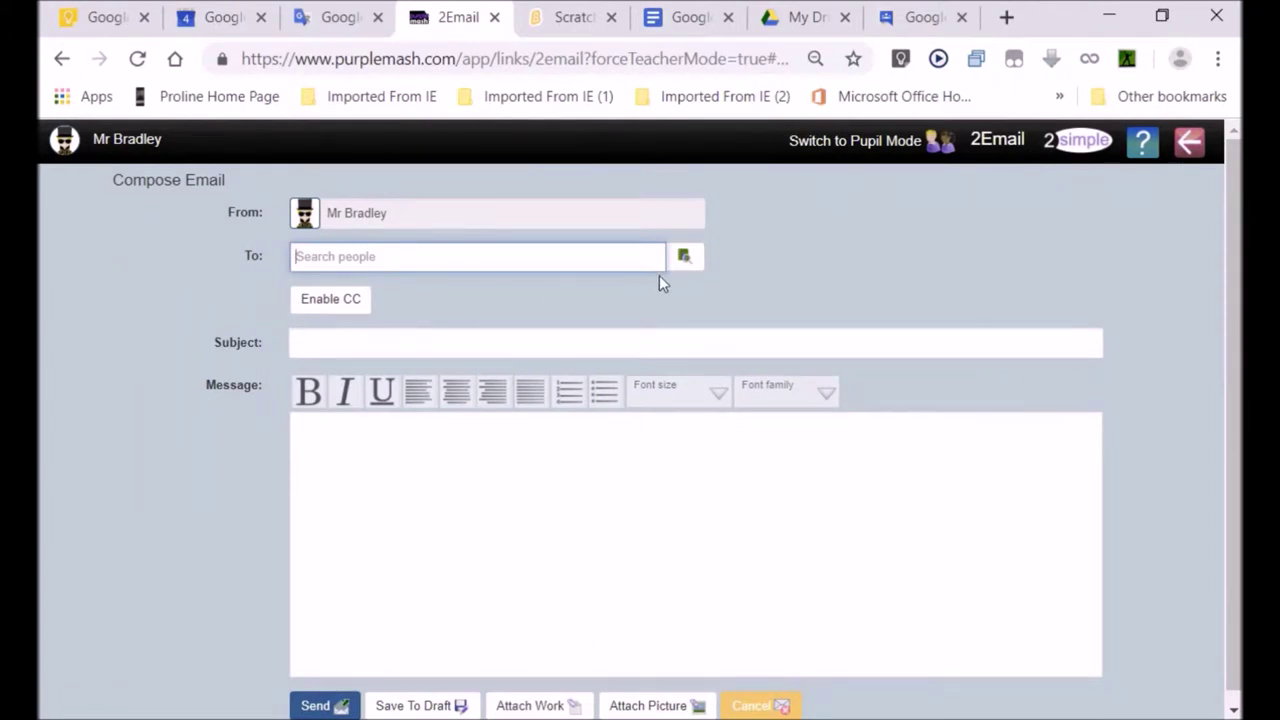
click(688, 260)
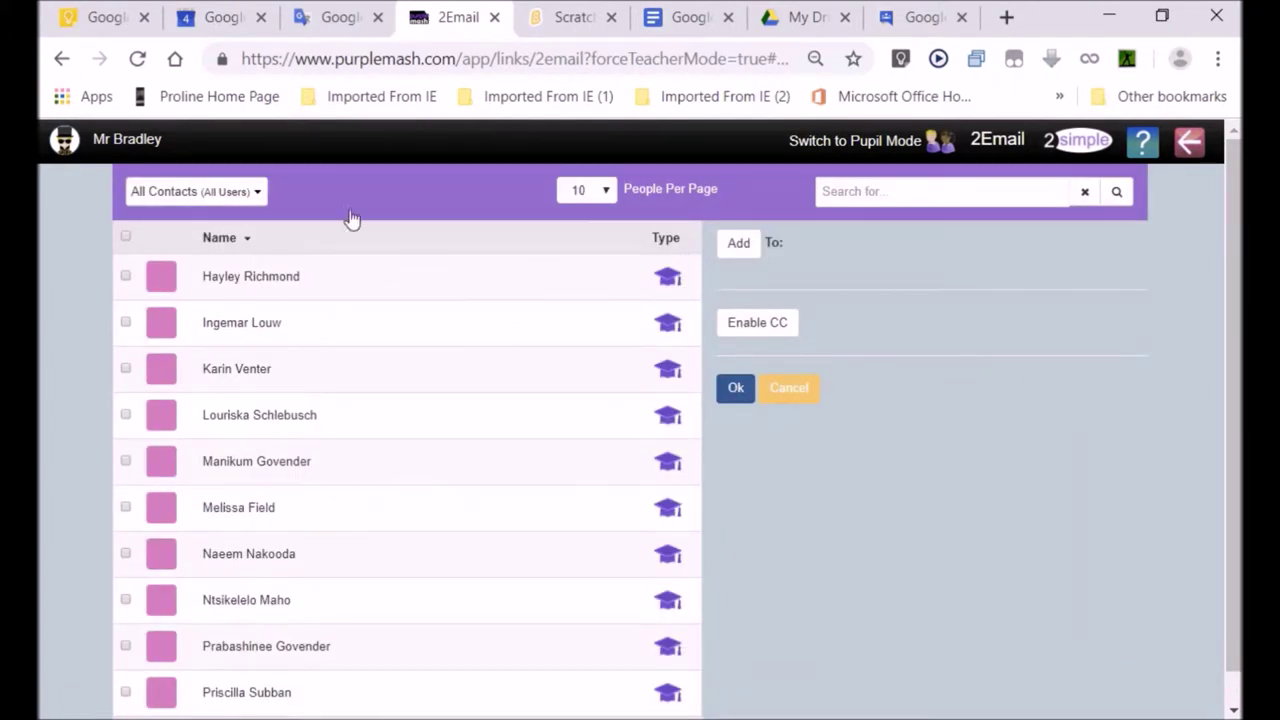
- Filter the address book to show only pupils of class Gr 7A
click(257, 193)
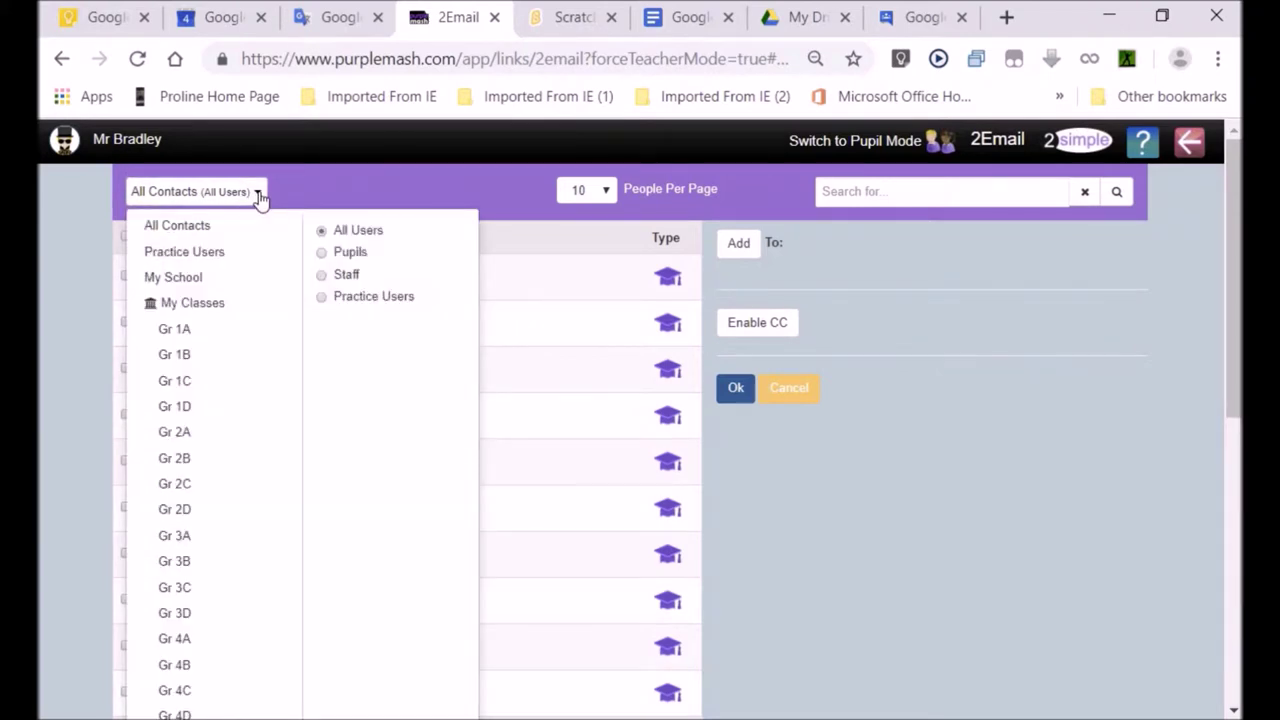
click(347, 259)
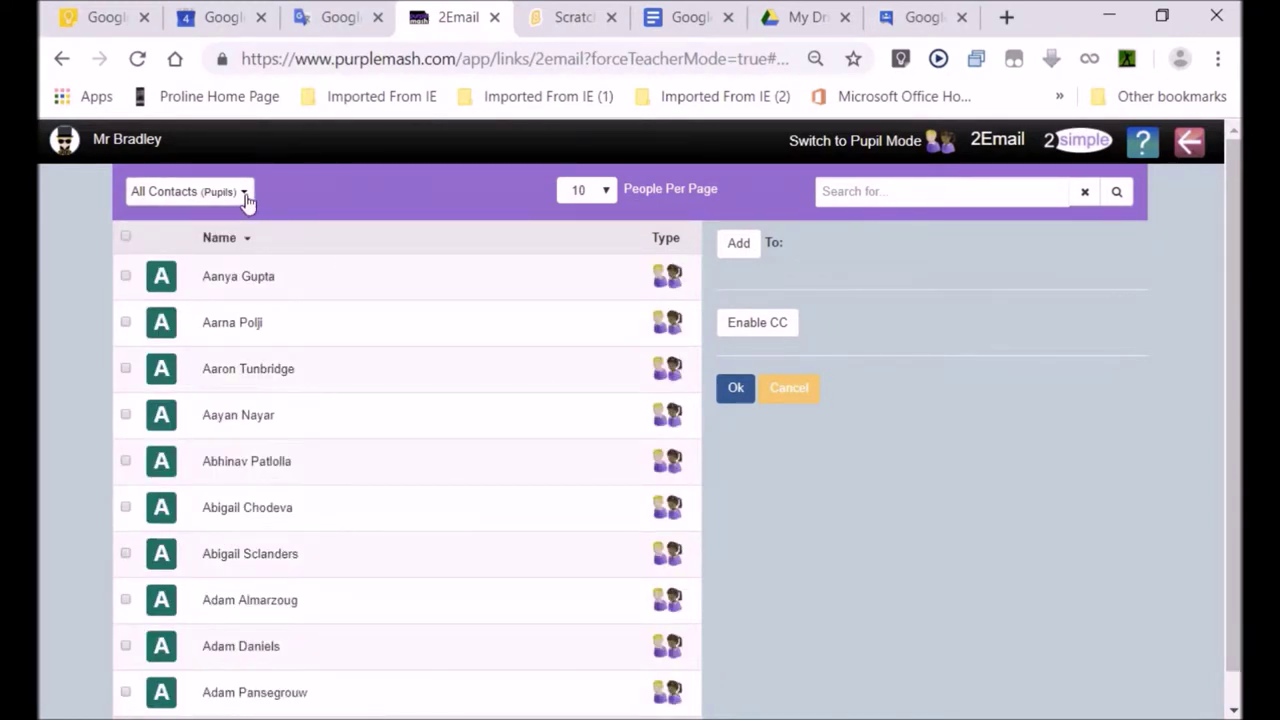
scroll(423, 397, down, 1)
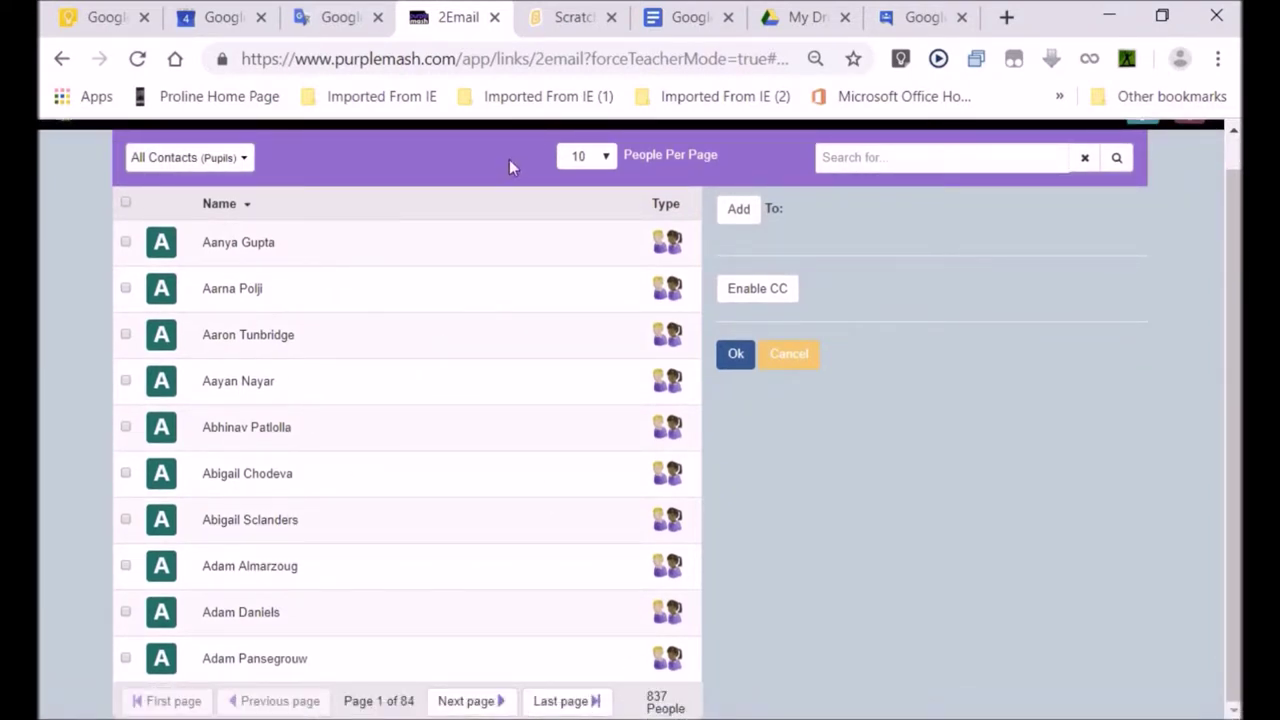
click(249, 160)
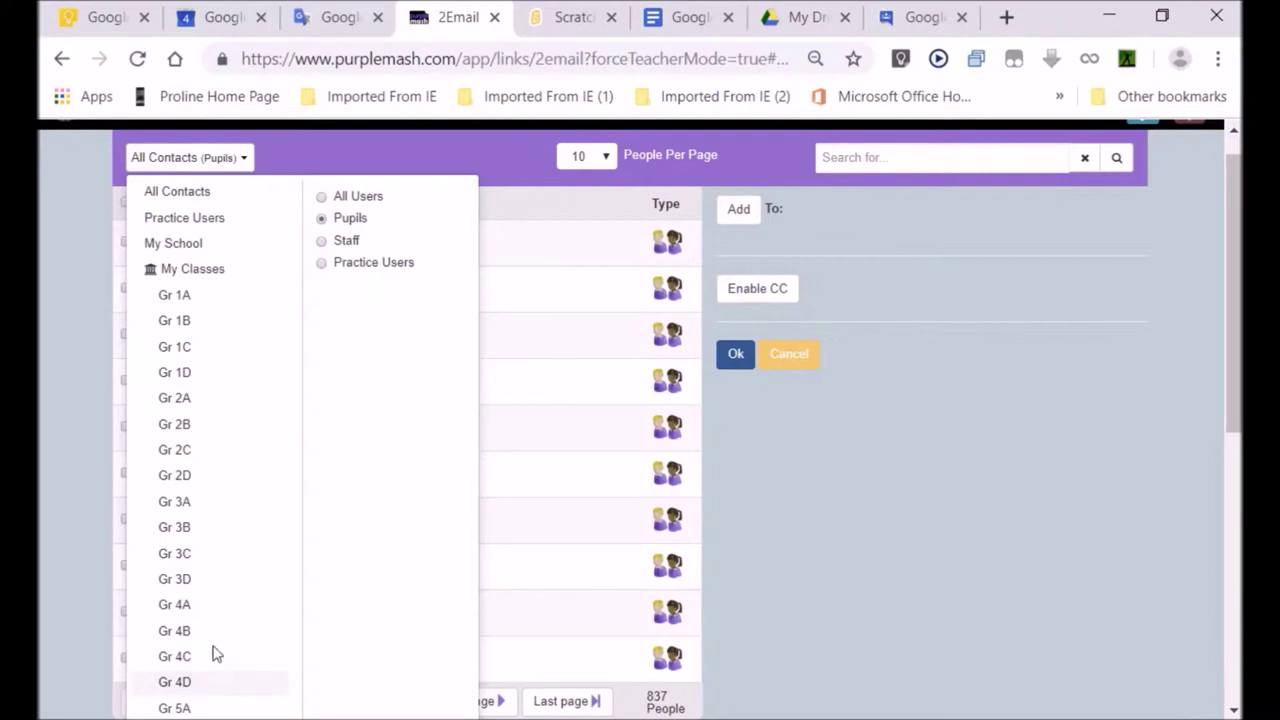
scroll(234, 605, down, 5)
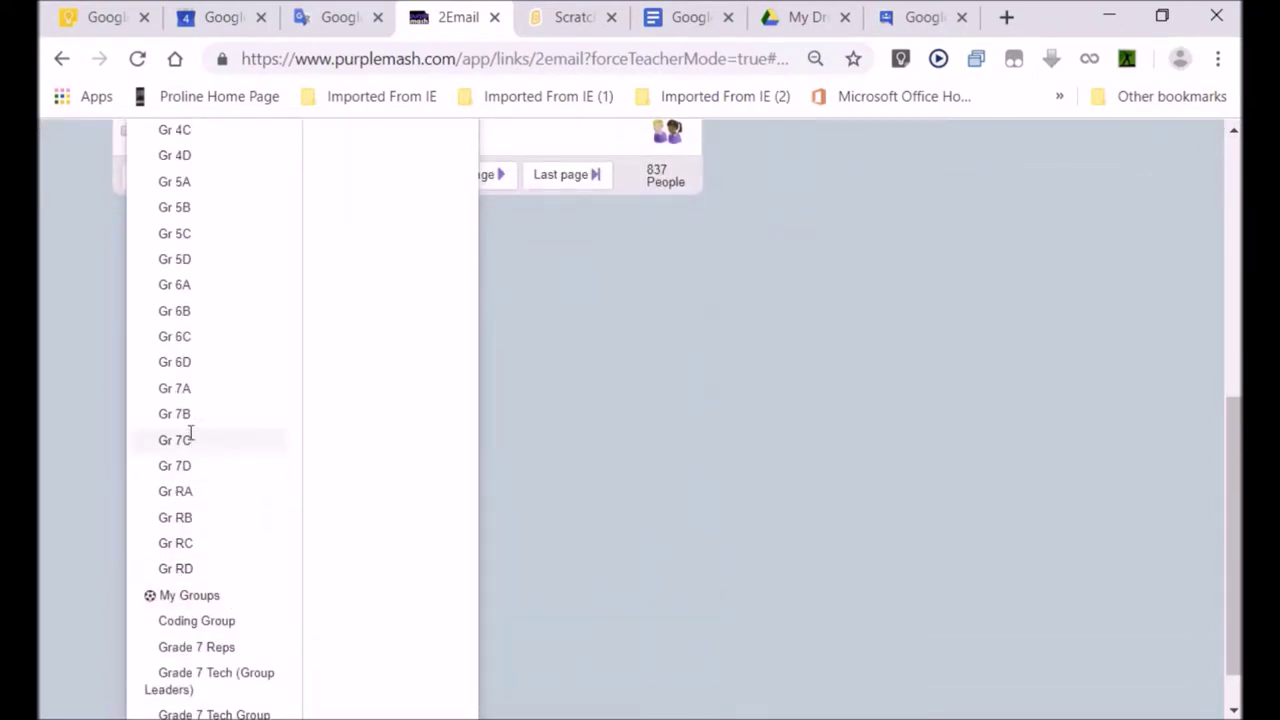
click(192, 388)
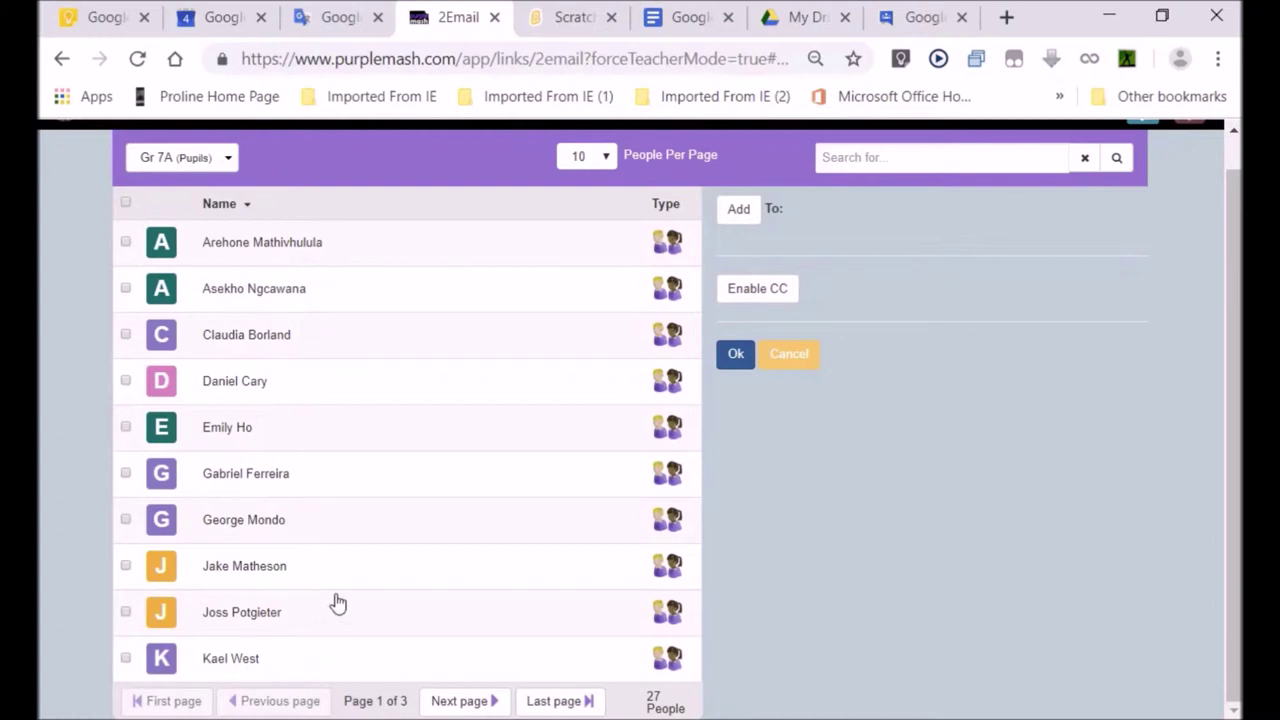
- Try to make all Gr 7A pupils recipients by selecting the whole class and confirming the address book
scroll(338, 603, up, 1)
scroll(338, 603, down, 1)
click(125, 204)
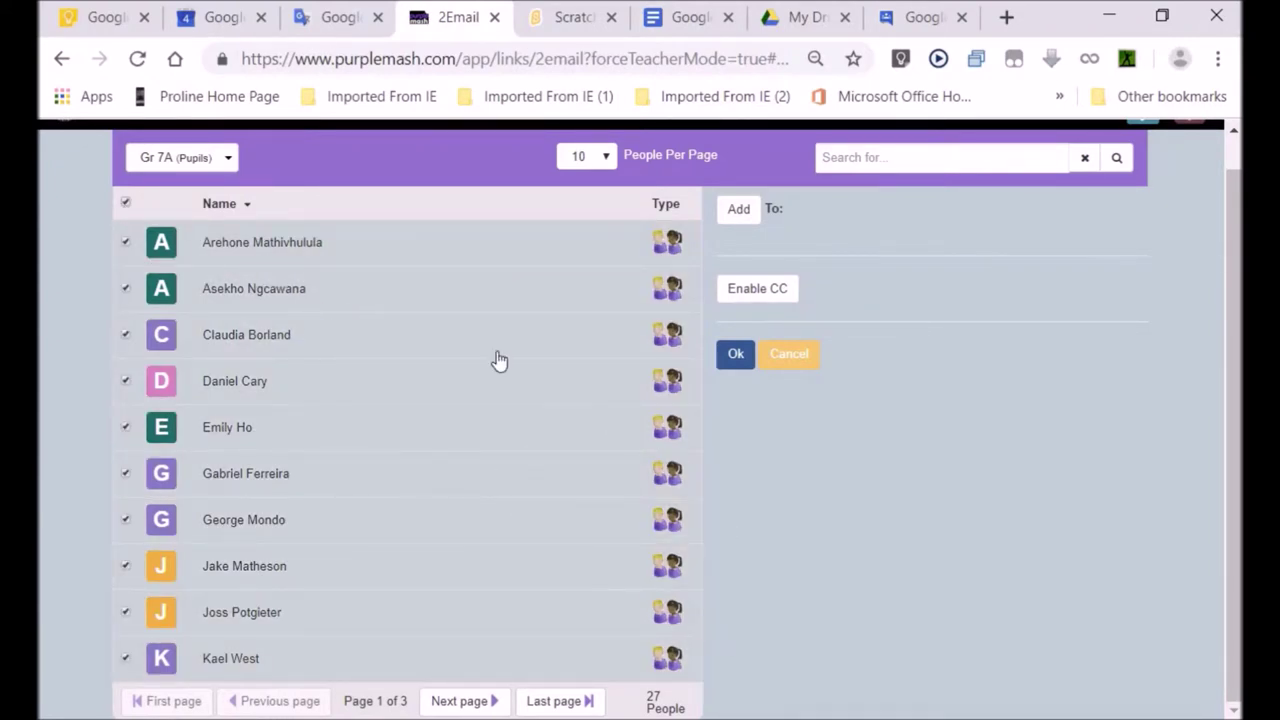
scroll(487, 347, up, 1)
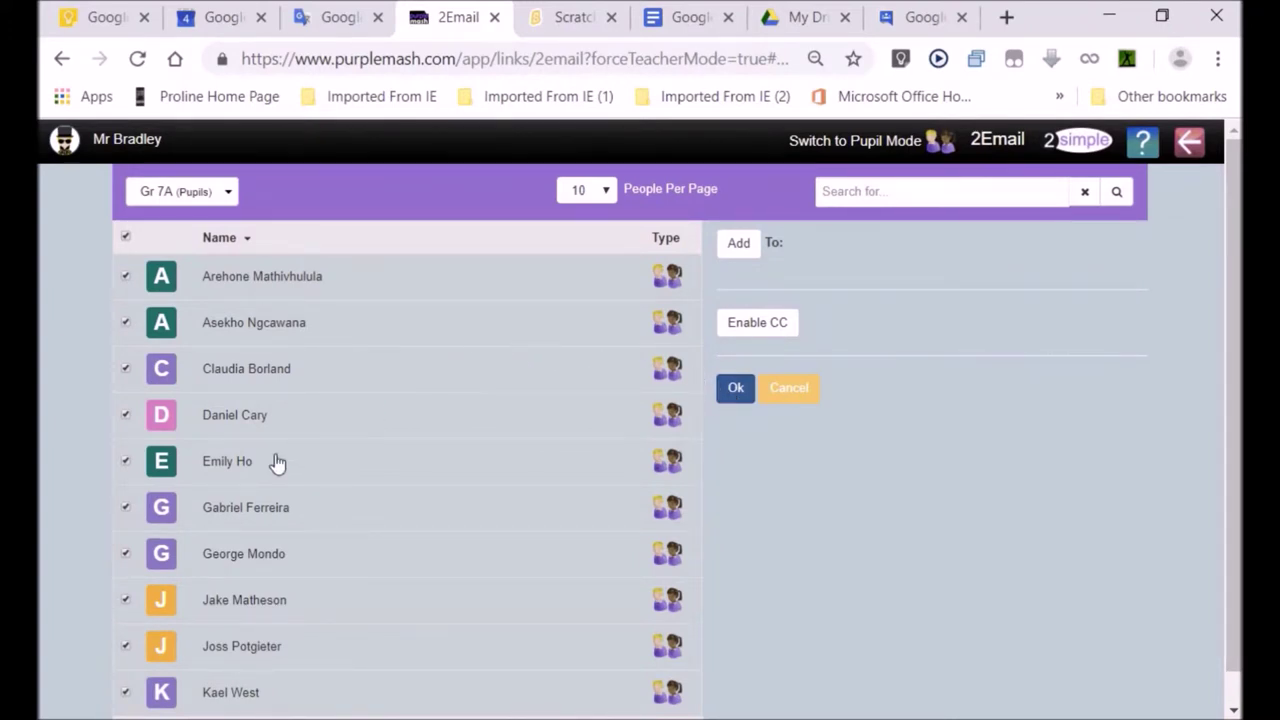
click(736, 389)
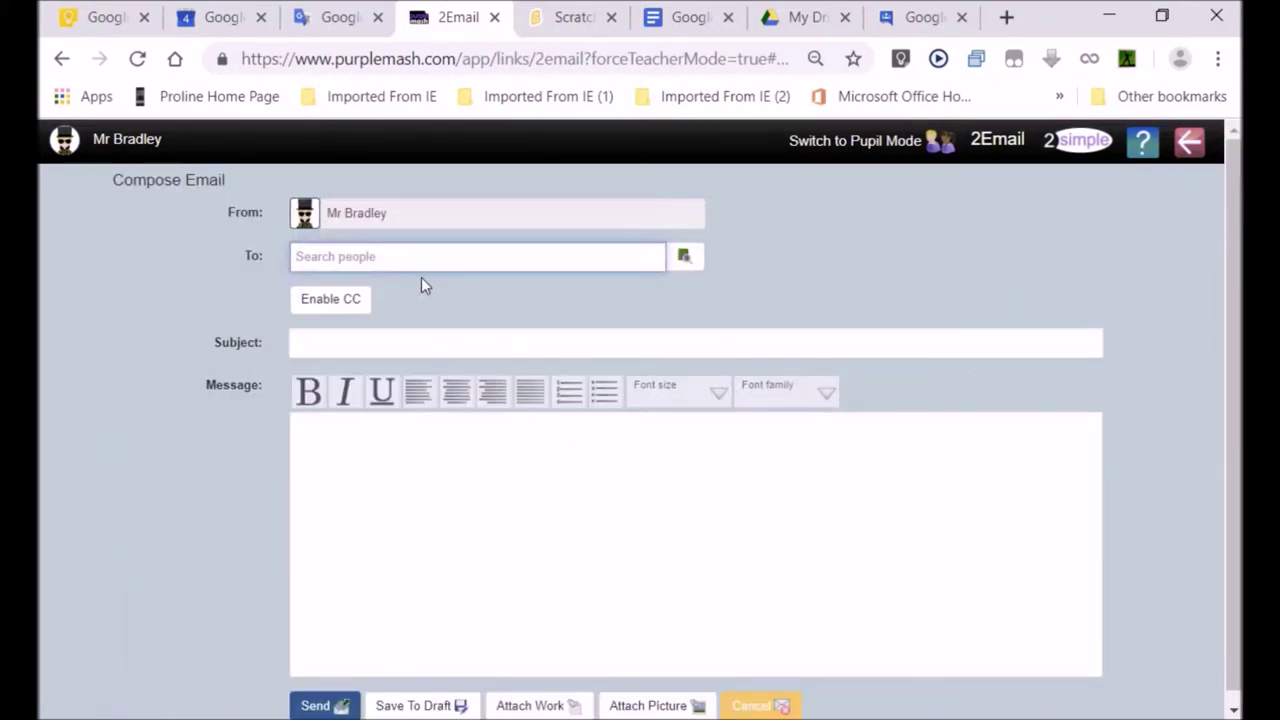
- Reopen the recipient address book and filter it to the pupils of class Gr 7B
click(688, 258)
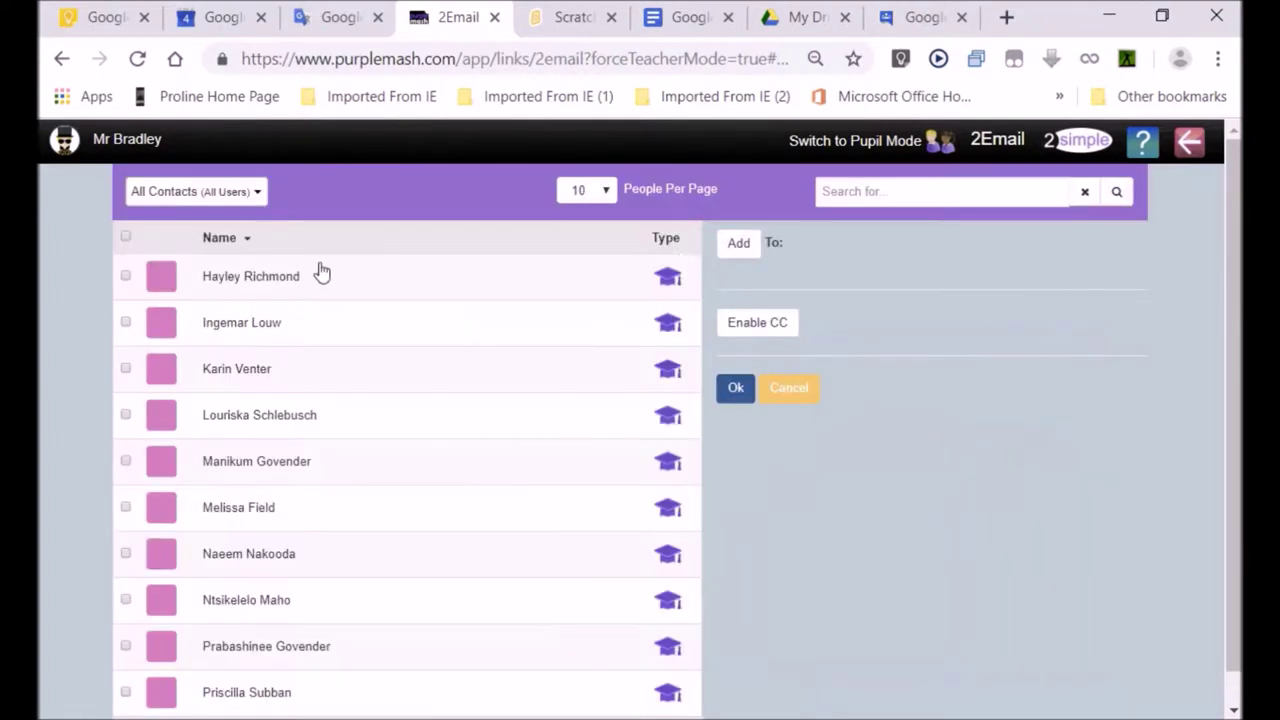
click(258, 192)
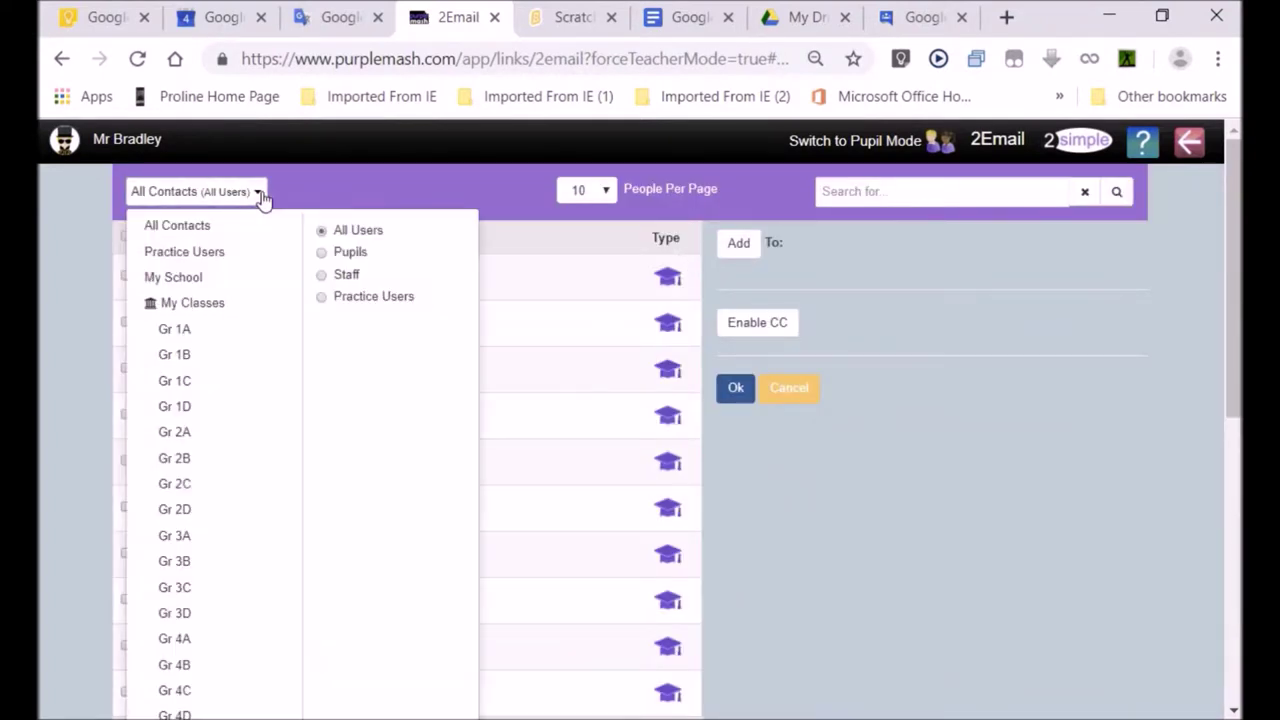
click(356, 253)
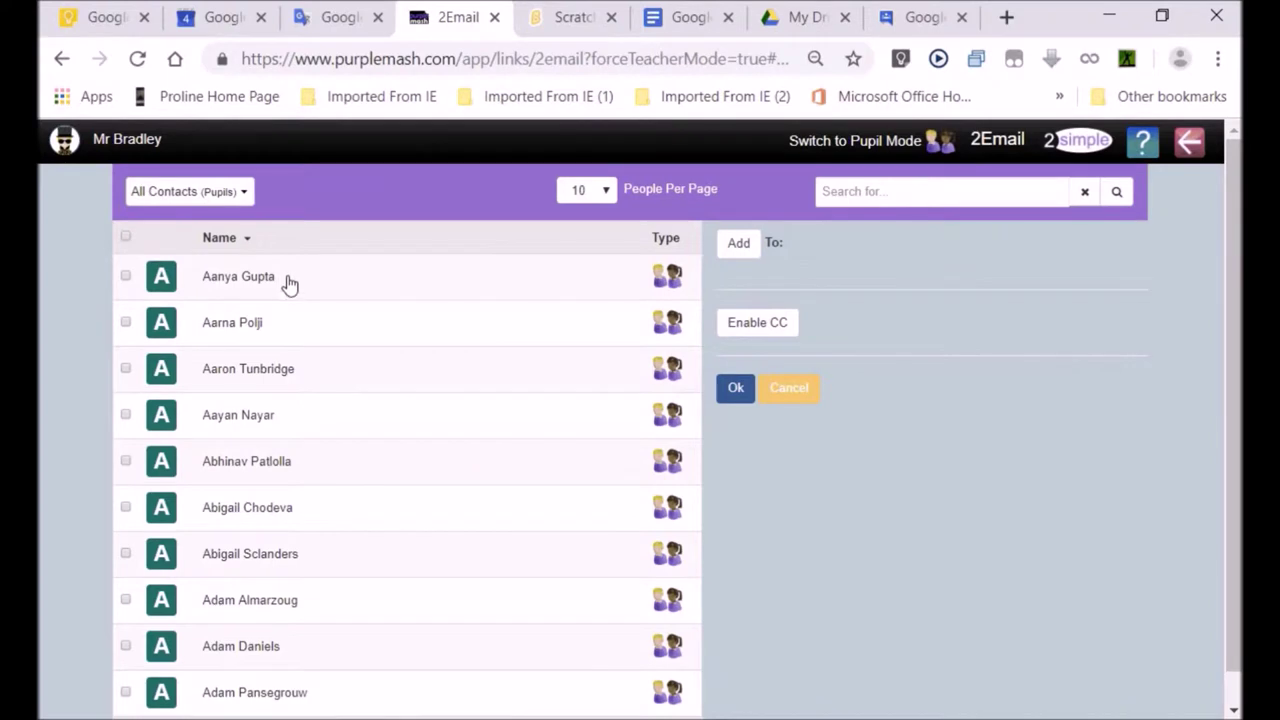
click(243, 196)
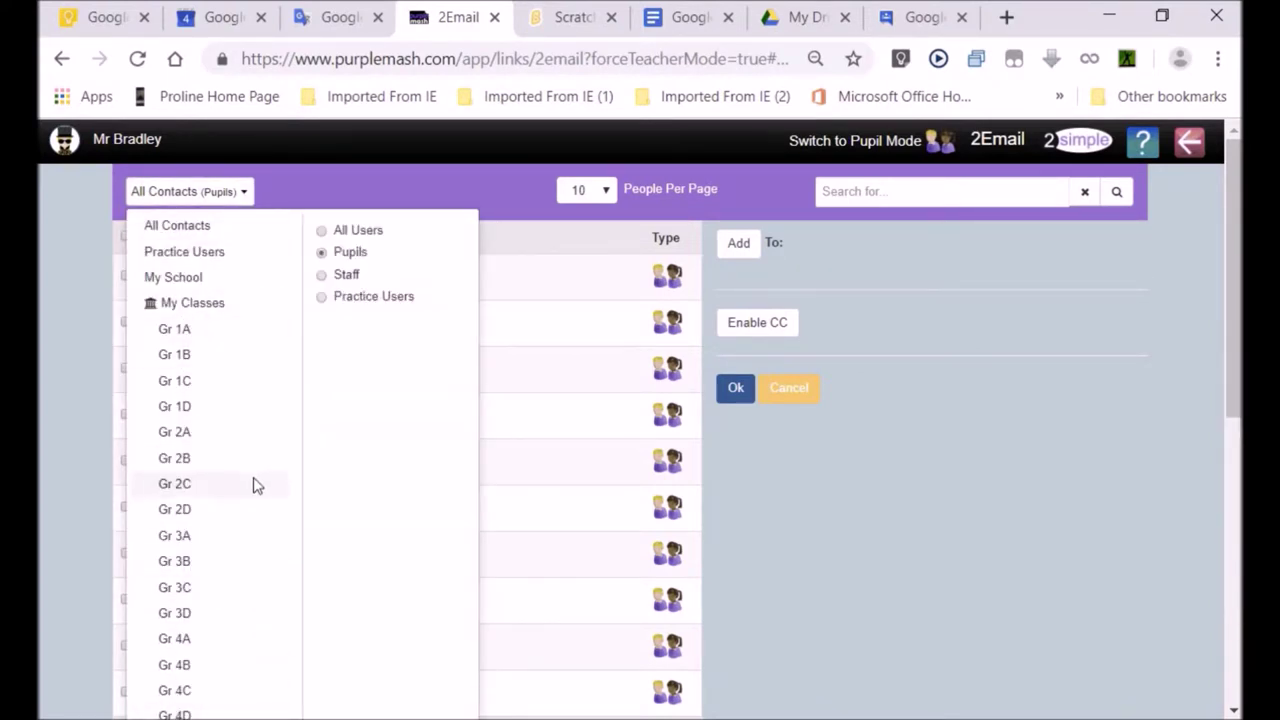
scroll(254, 485, down, 5)
click(186, 448)
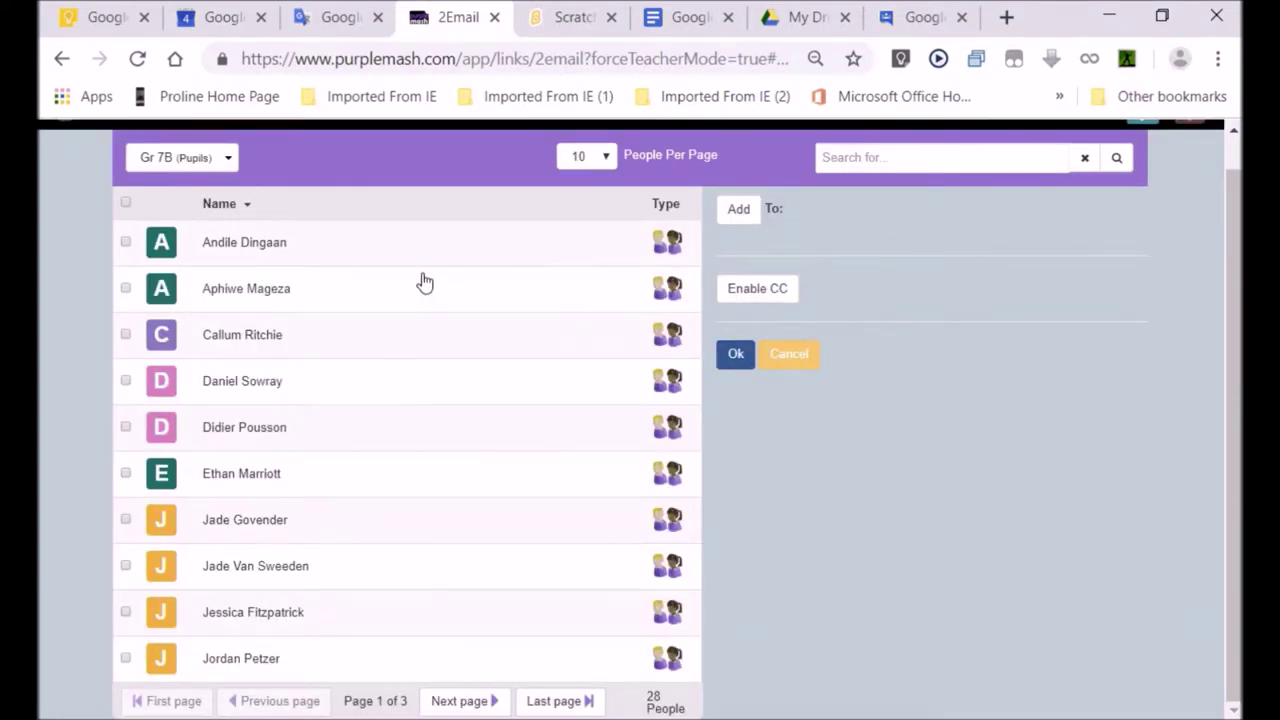
- Add all Gr 7B pupils to the email's To list, review the list and confirm the recipients
click(125, 202)
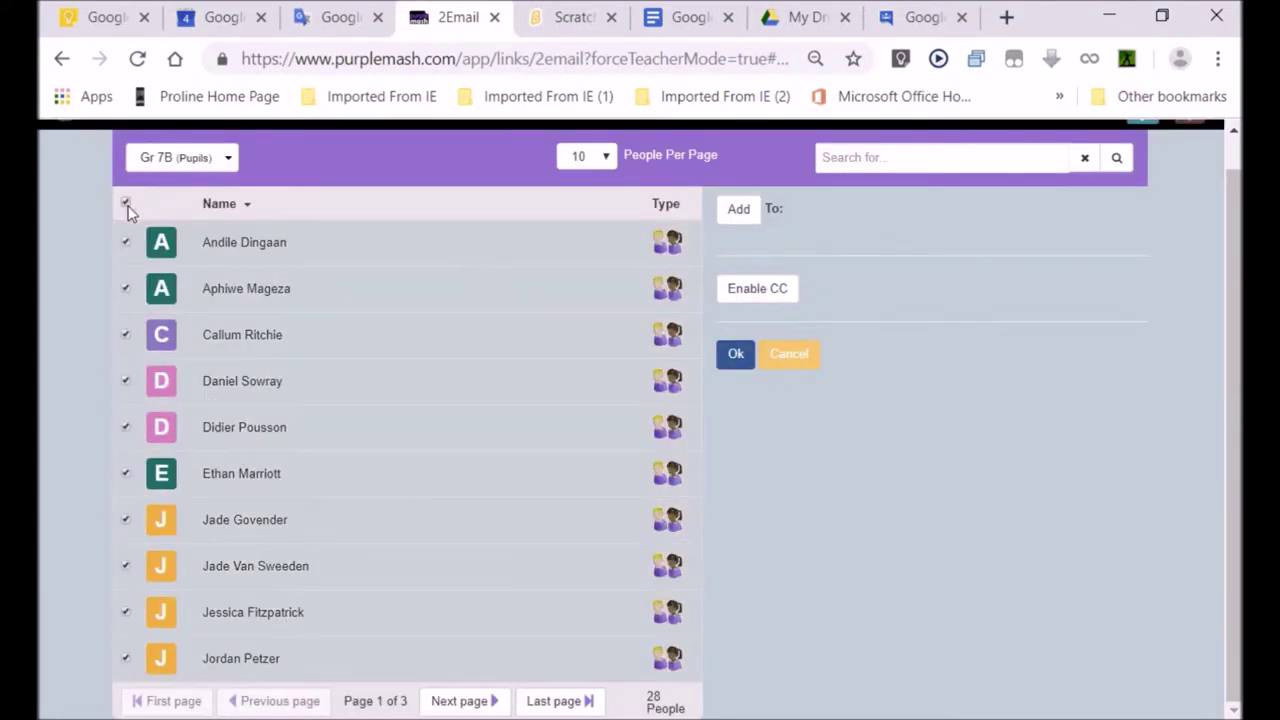
click(738, 212)
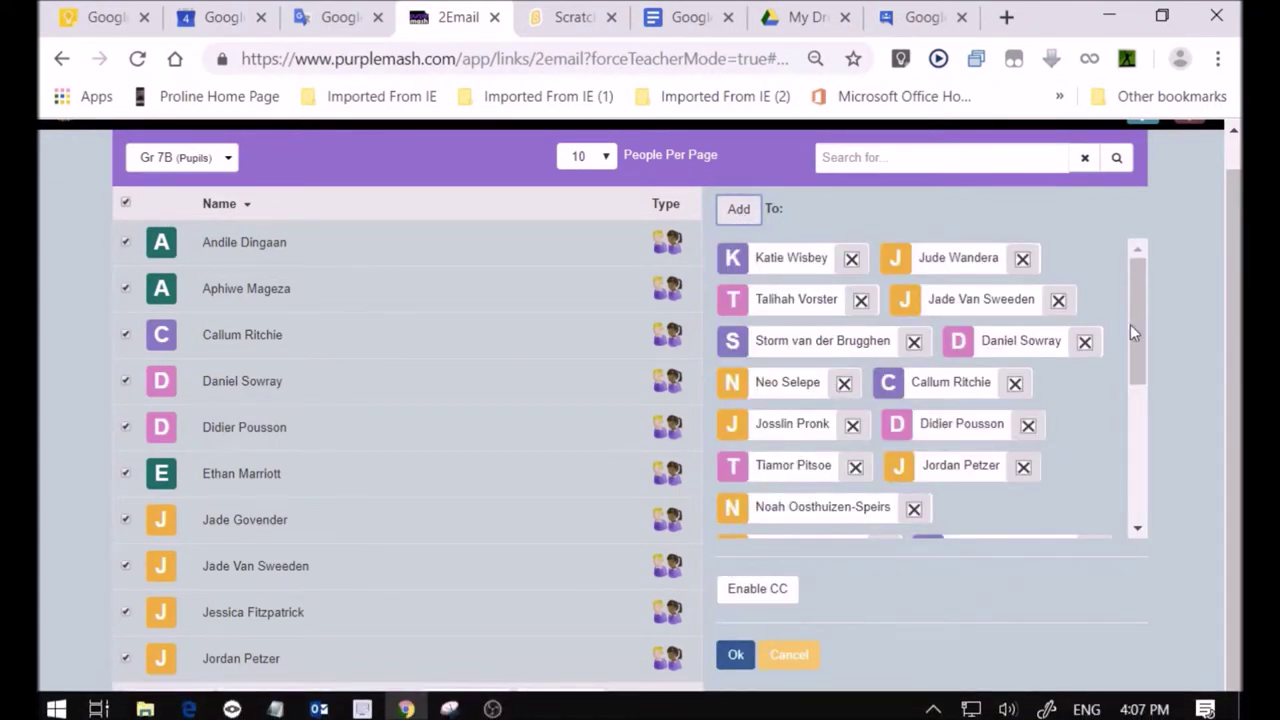
drag(1132, 303, 1160, 489)
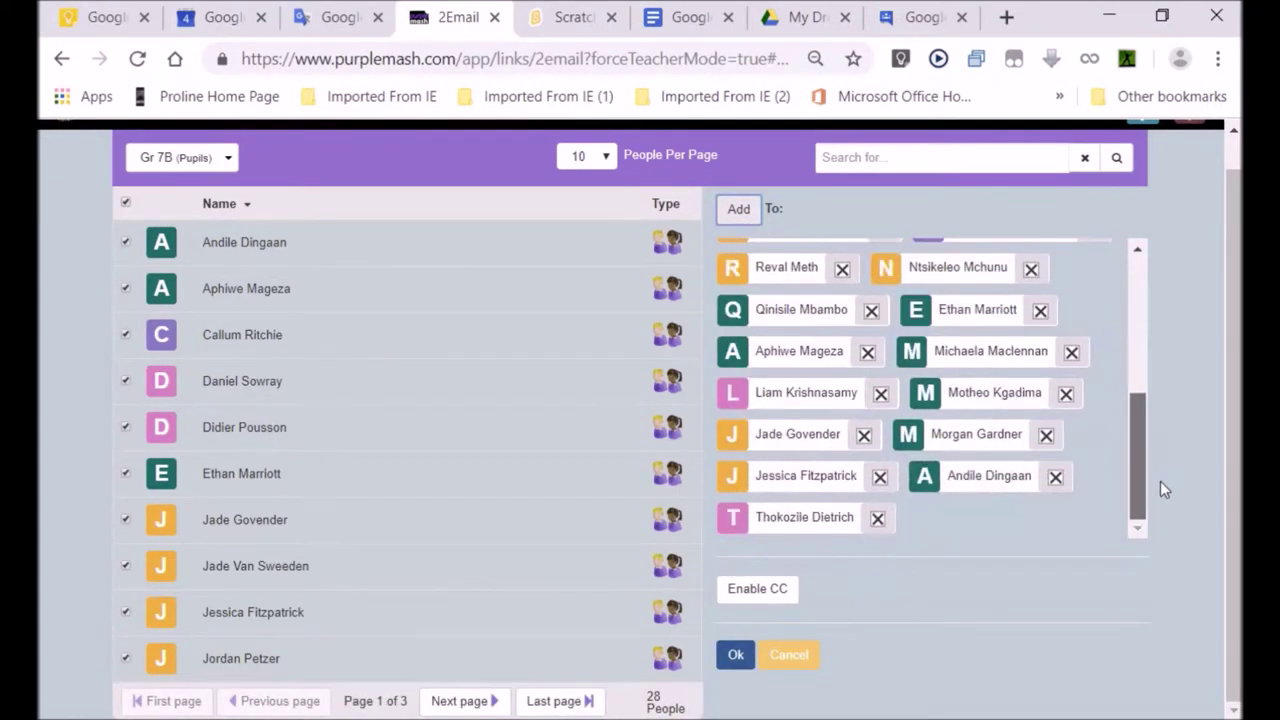
click(735, 656)
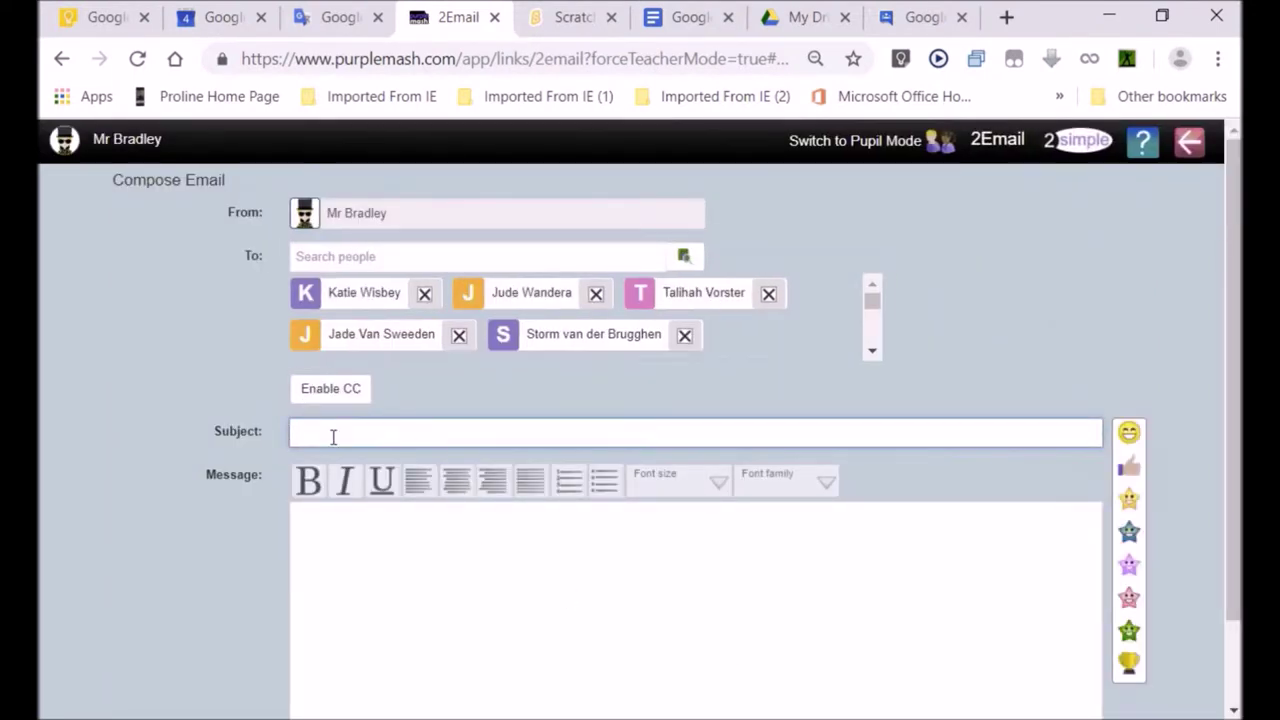
- Enter the subject "Technology Projects" and the message "Please note: You need to add details on the technology Blog."
text(Technology Projects)
click(367, 528)
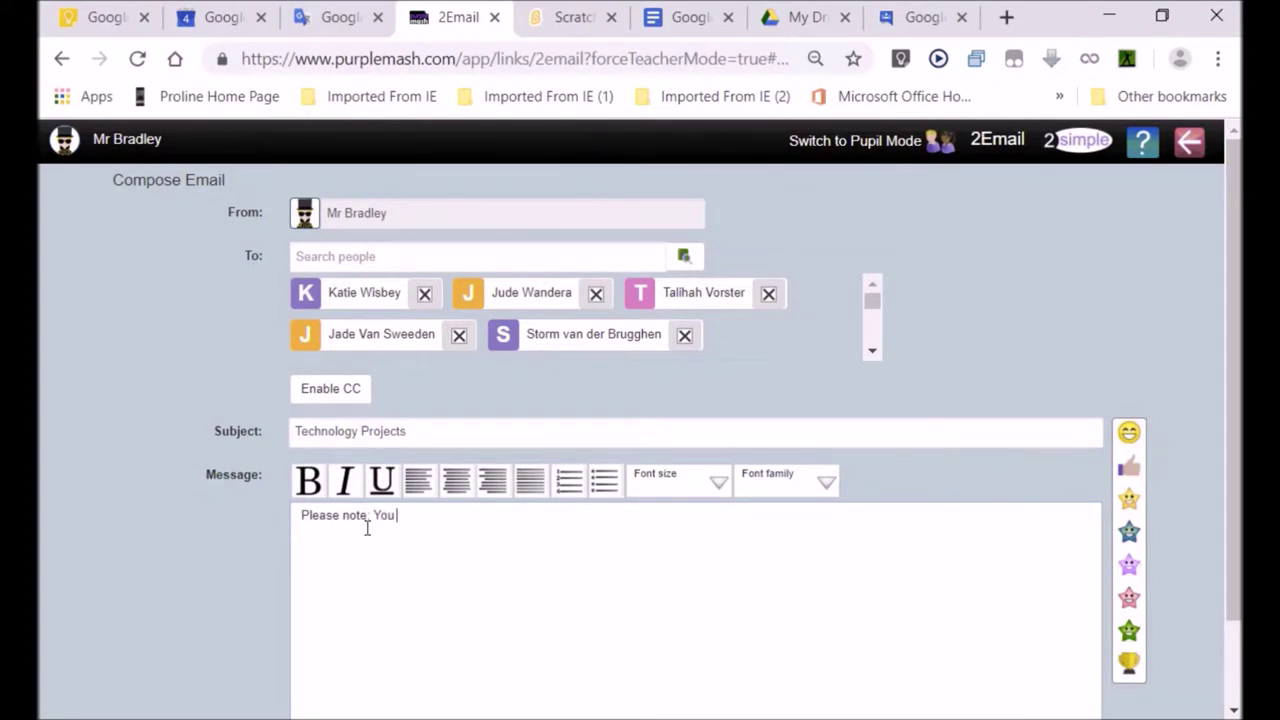
text(Please note: You need to add details on the techn)
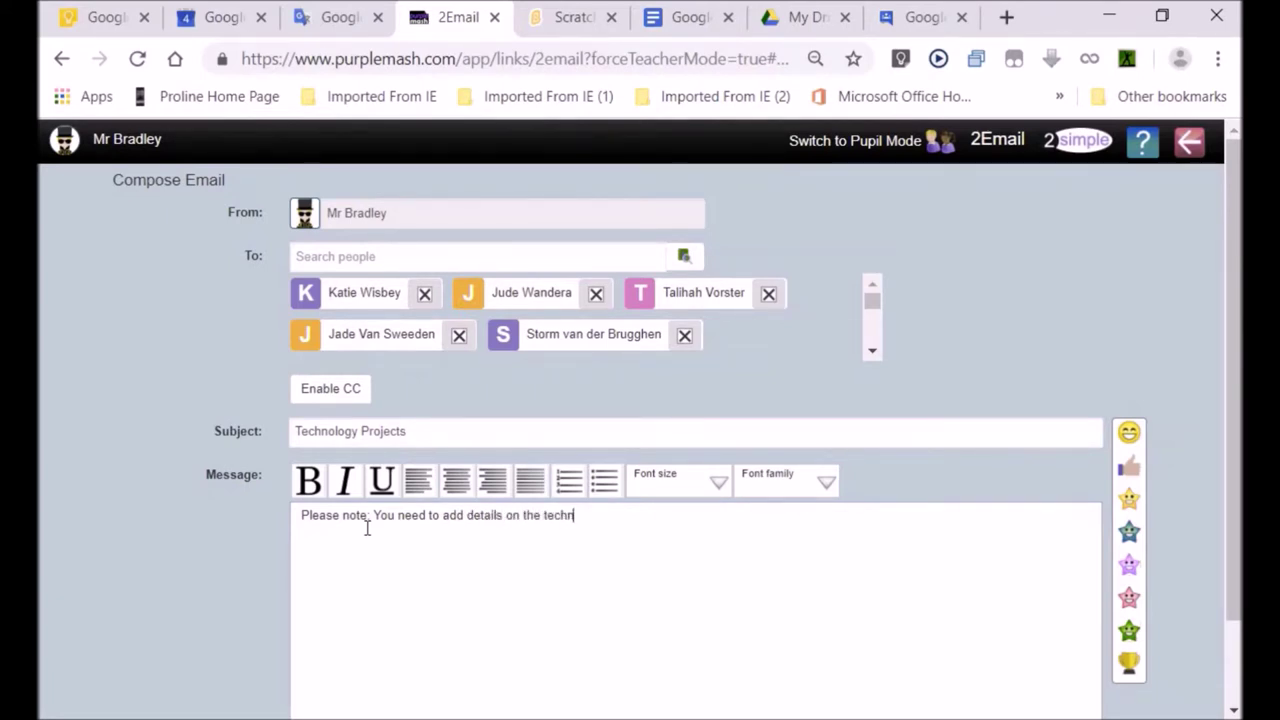
text(logy Blog.)
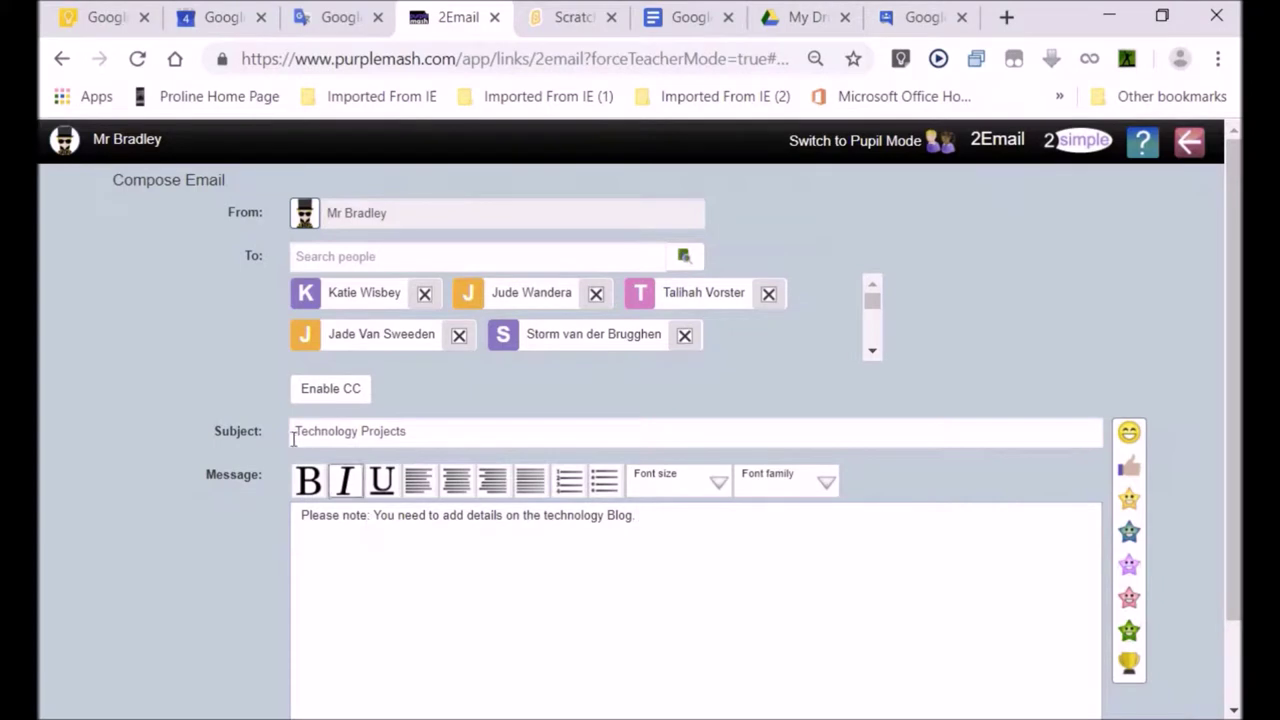
- Duplicate the 2Email browser tab and exit 2Email in the duplicate, returning to the Purple Mash 2Email page
right_click(467, 22)
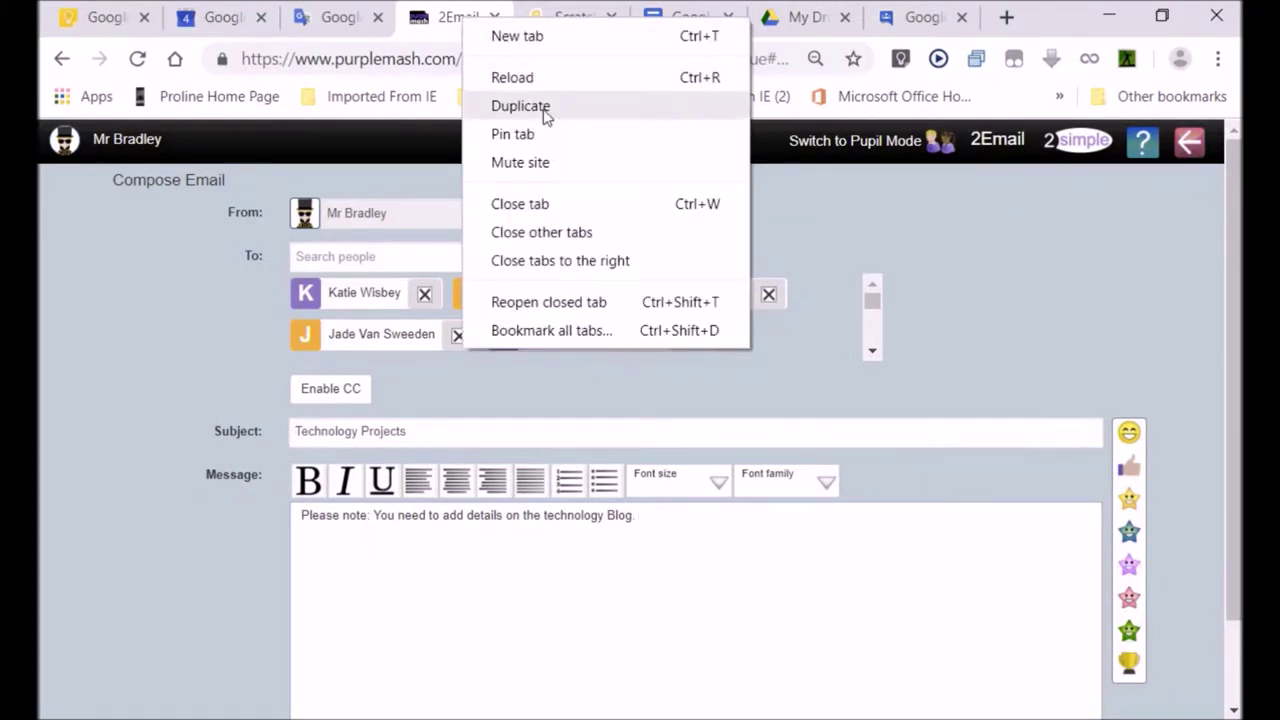
click(533, 117)
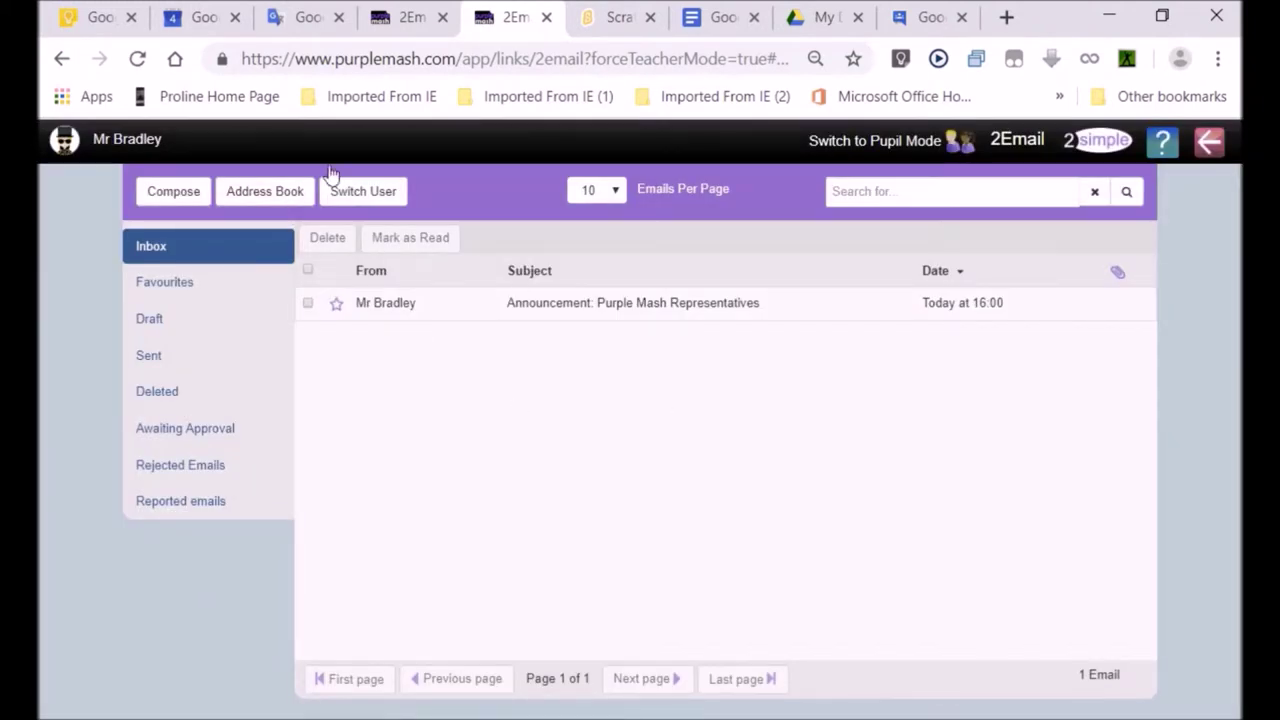
click(1212, 143)
click(605, 460)
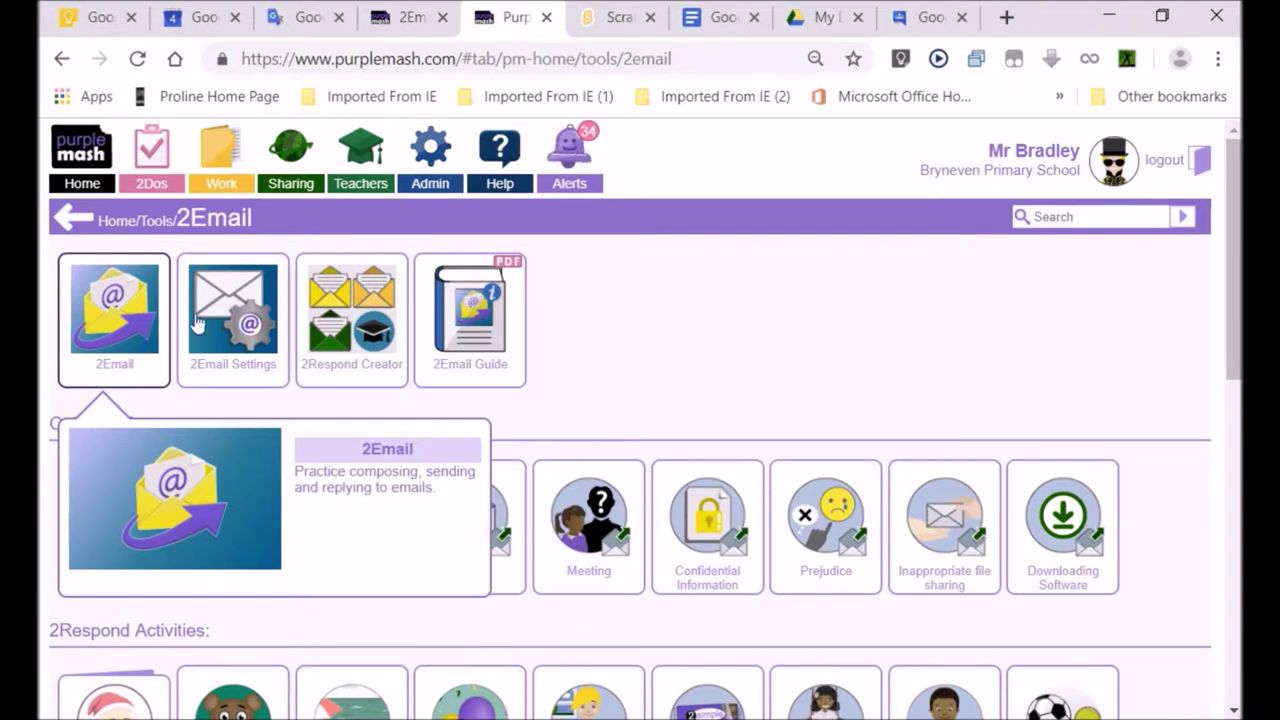
- Find the Grade 7 Technology Blog among the shared blogs and open it
click(355, 168)
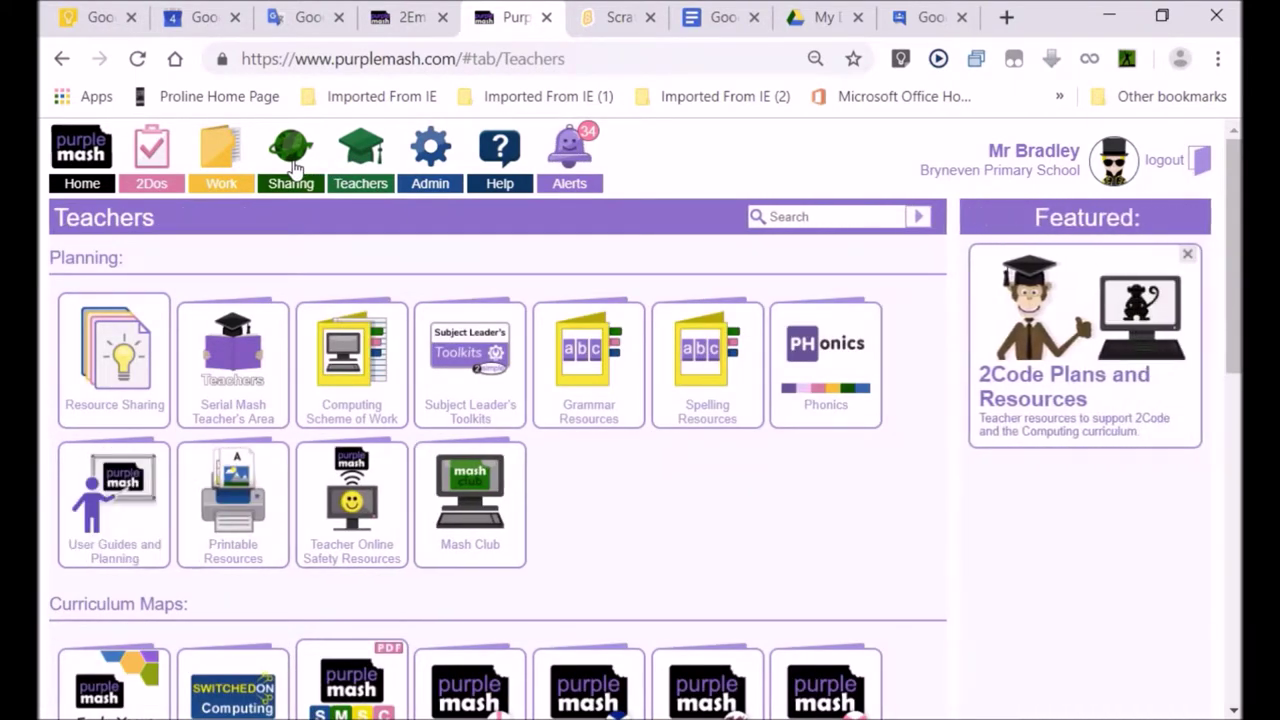
mouse_move(293, 168)
click(220, 244)
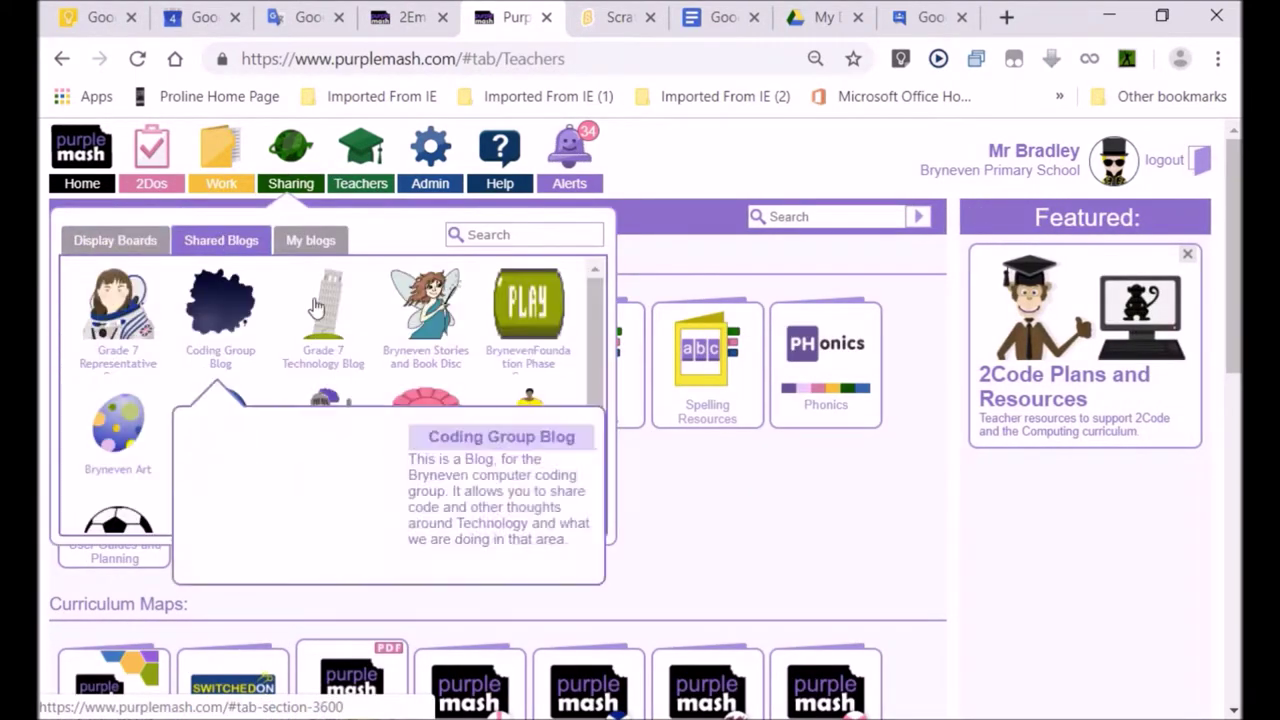
click(342, 330)
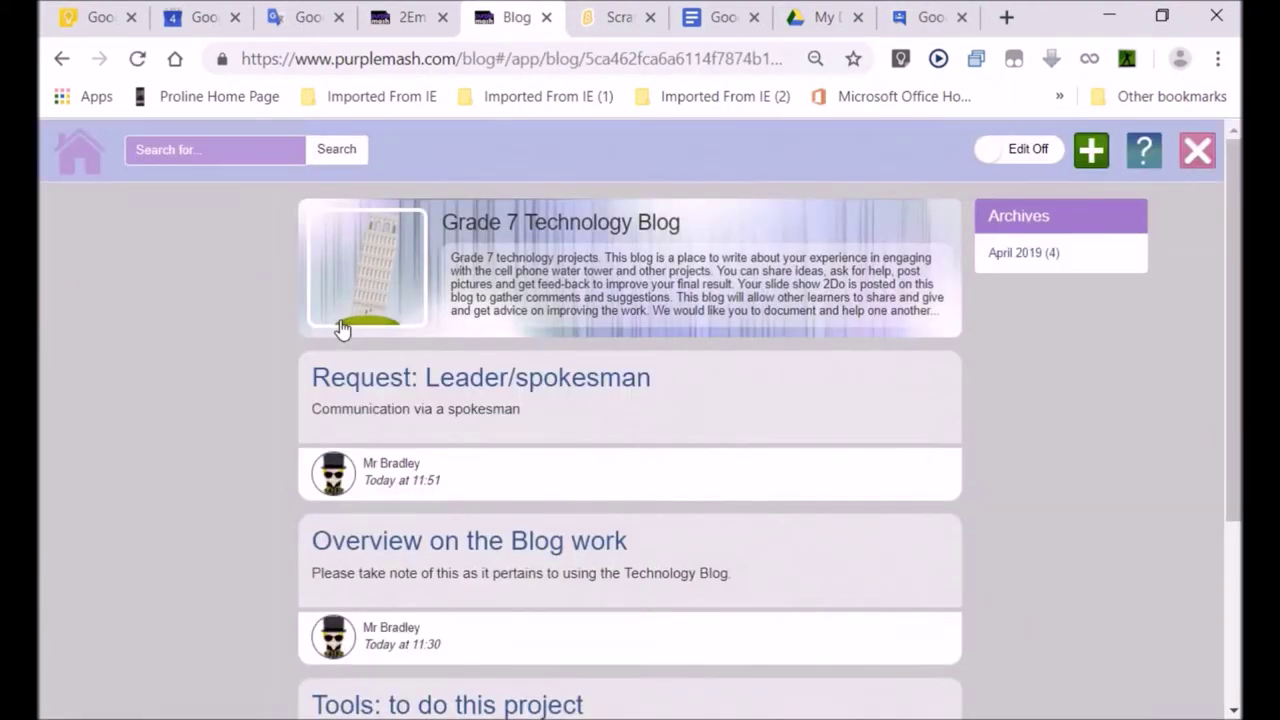
- Copy the full web address of the Grade 7 Technology Blog
click(458, 62)
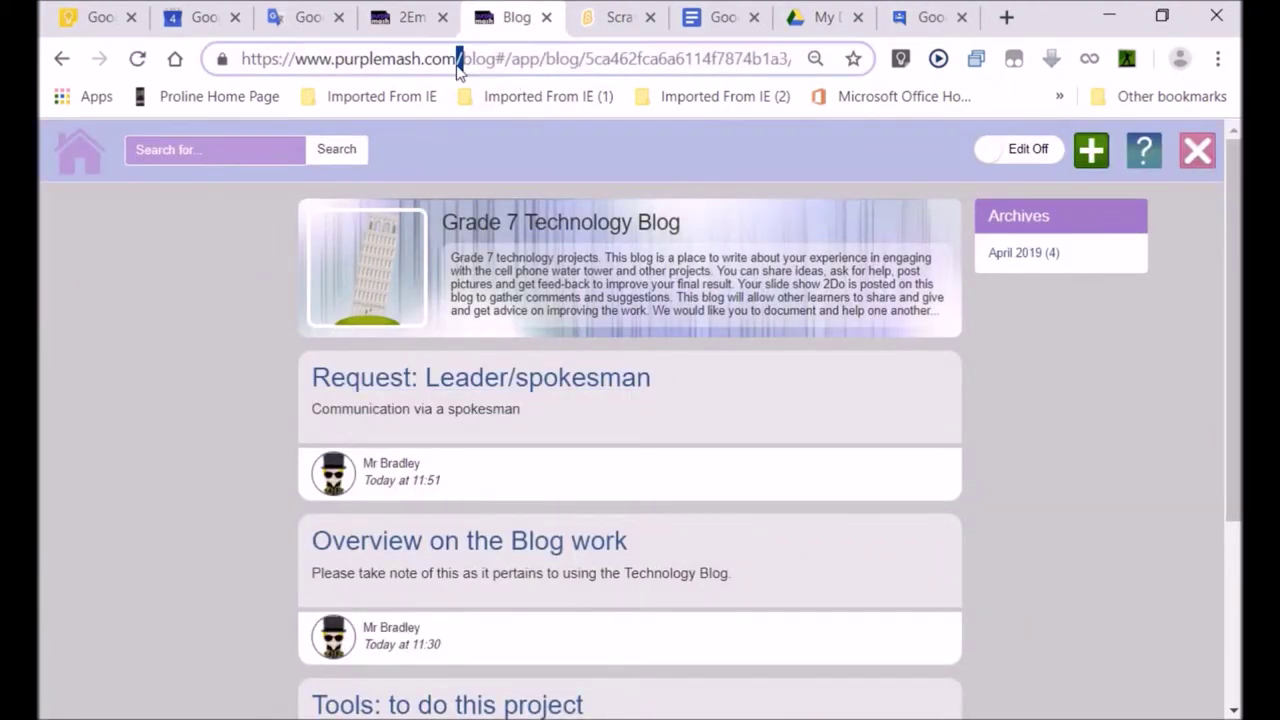
key(ctrl+a)
key(ctrl+c)
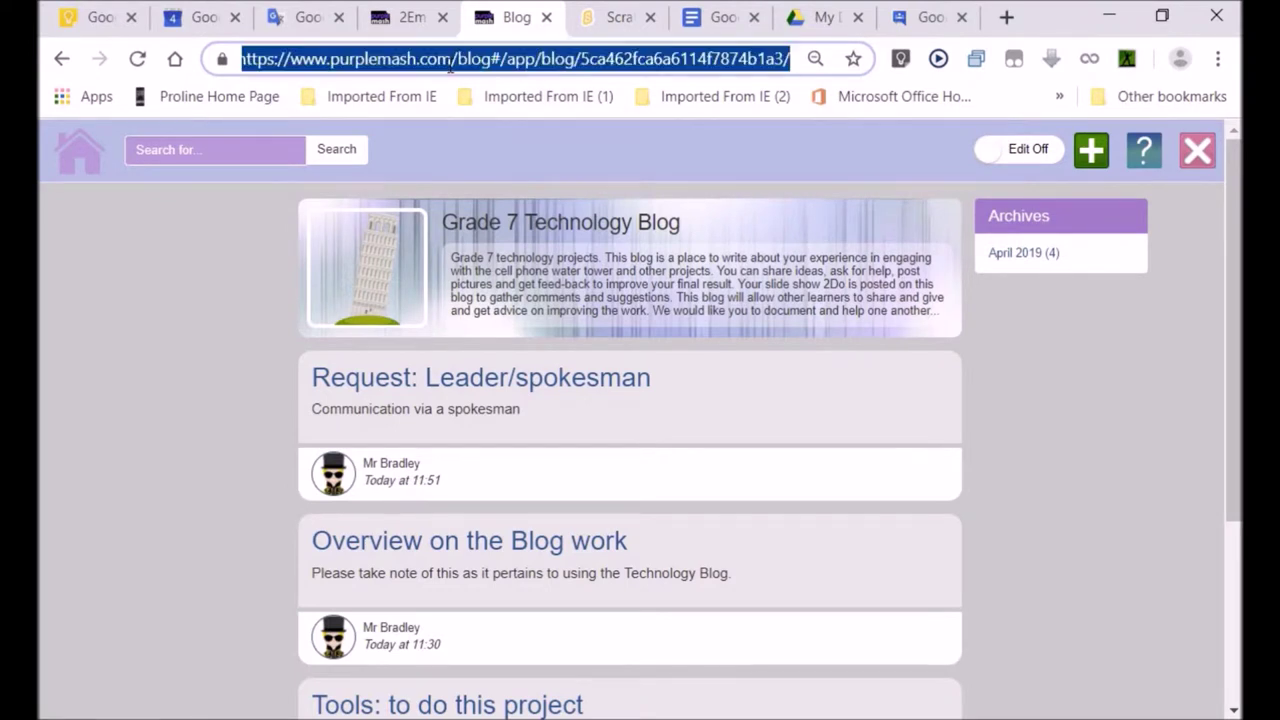
- Paste the blog address into the email message and add the sentence "Follow the link below to access the blog."
click(408, 17)
click(678, 530)
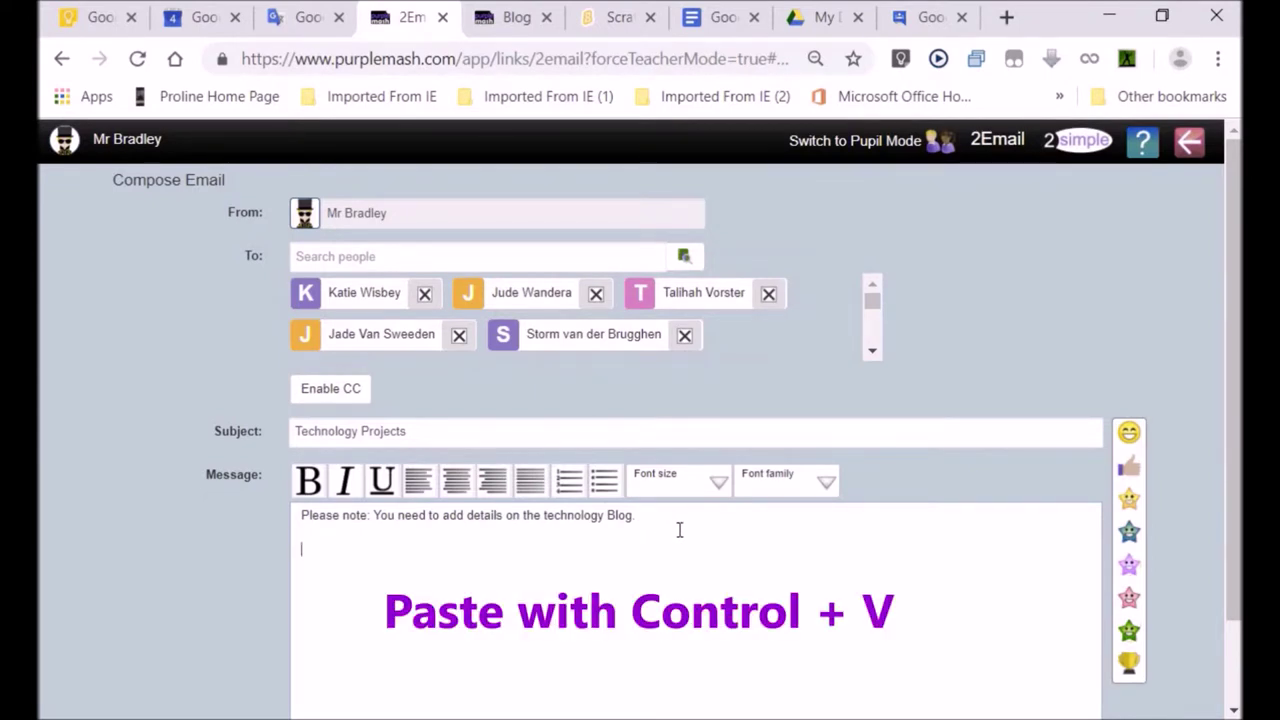
key(ctrl+v)
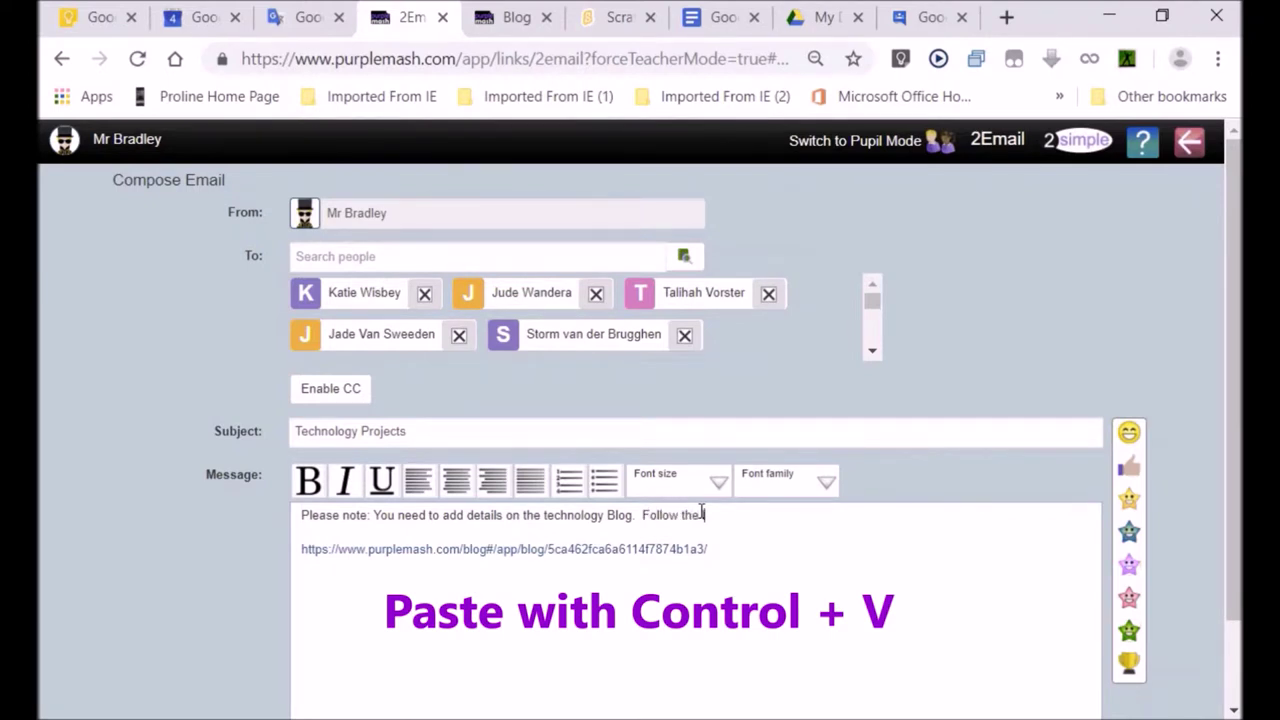
text(link below to acce)
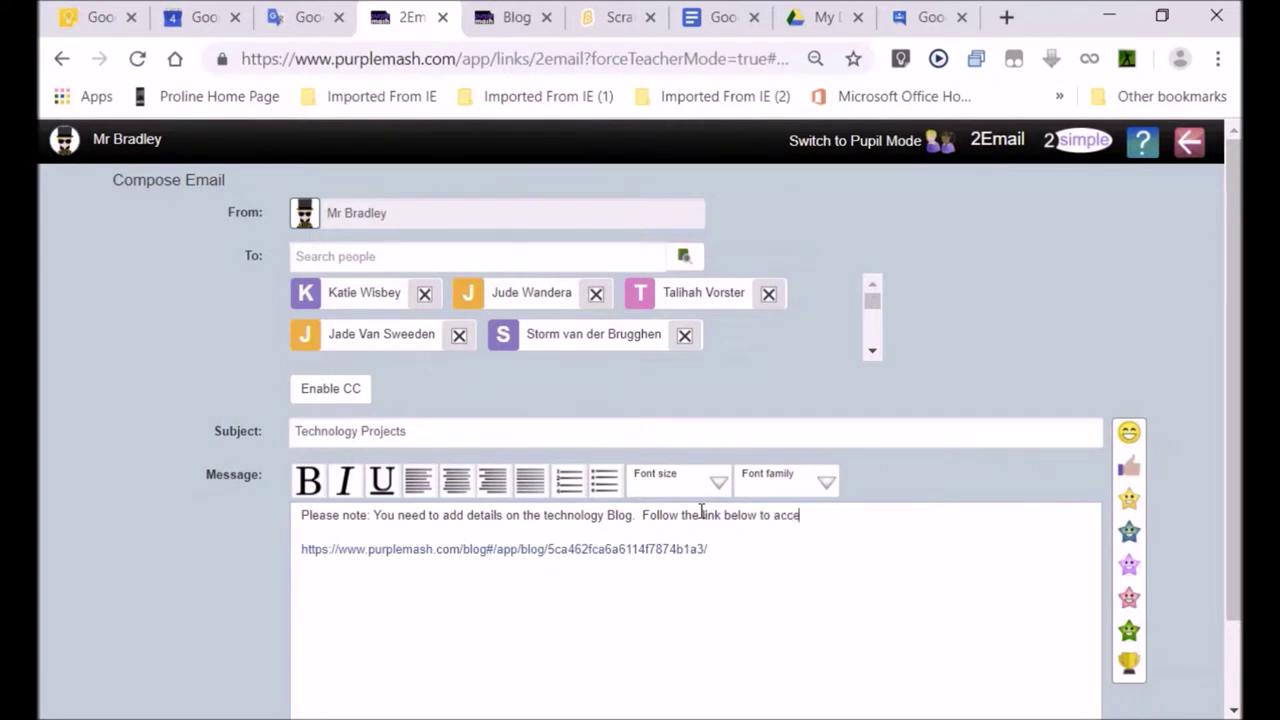
text(log.)
- Test the blog link in the message by opening it in a new browser tab and viewing the blog
double_click(525, 551)
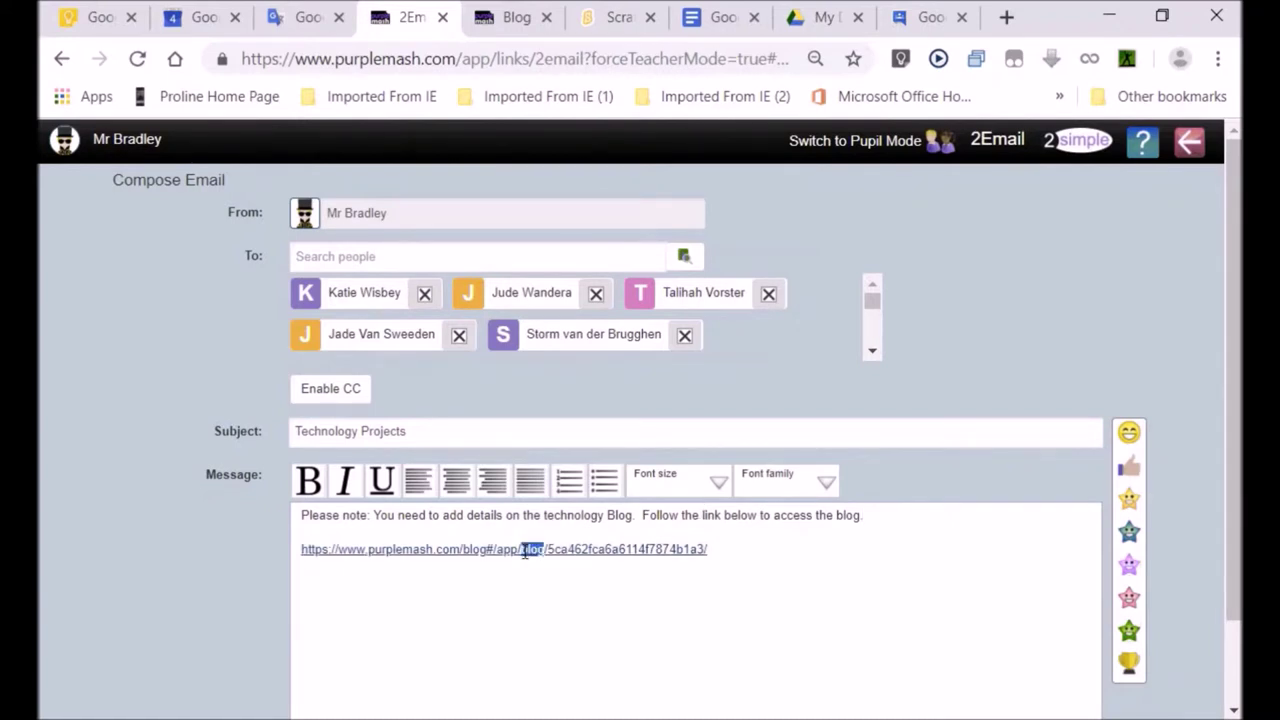
triple_click(525, 549)
right_click(525, 549)
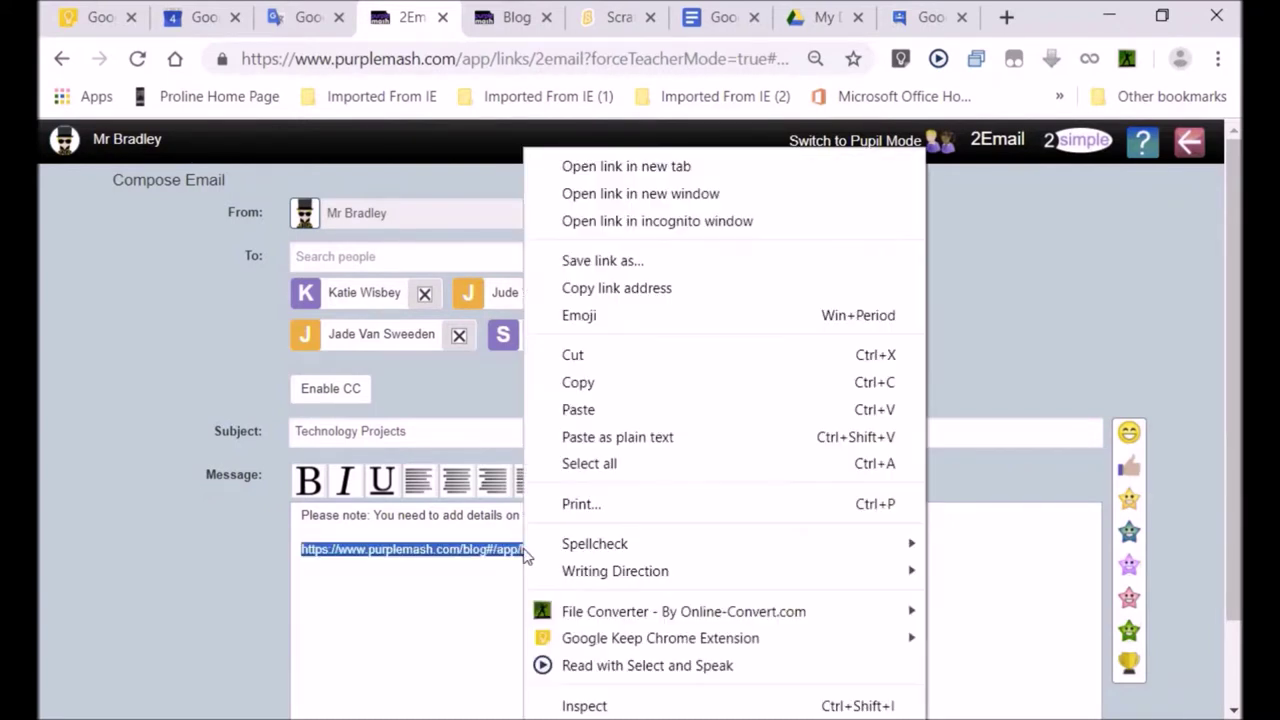
click(583, 290)
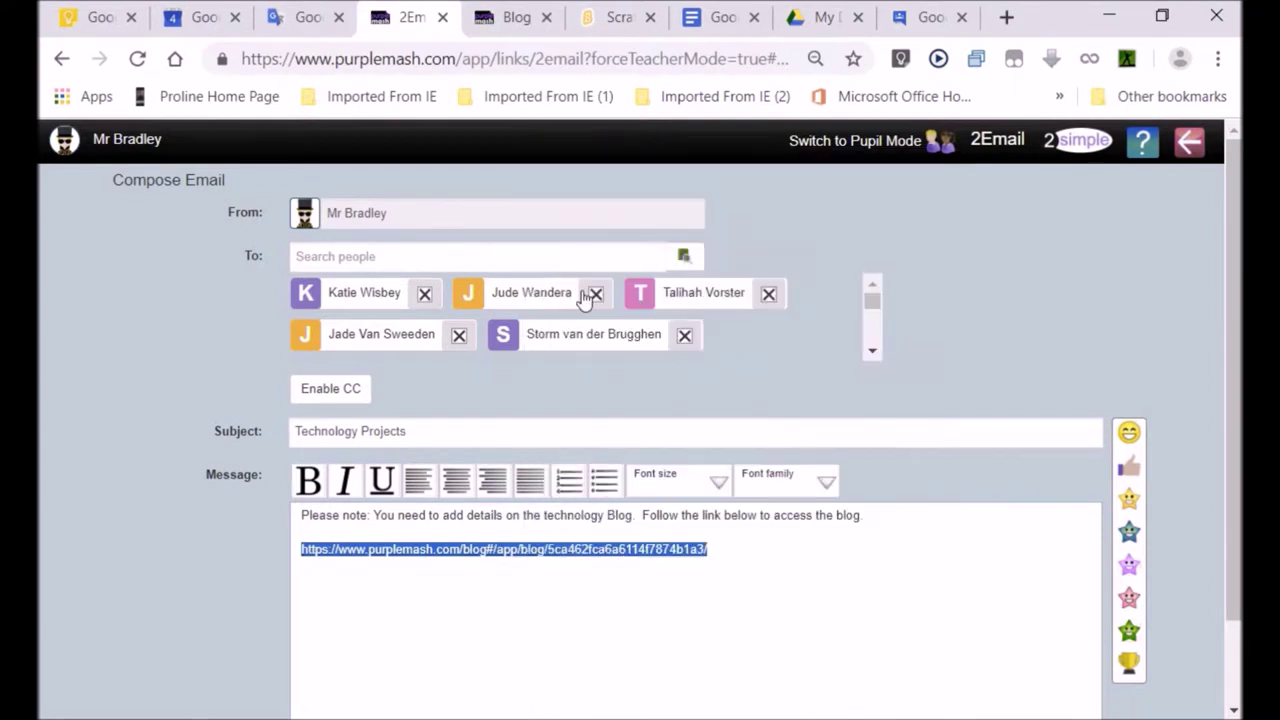
right_click(583, 552)
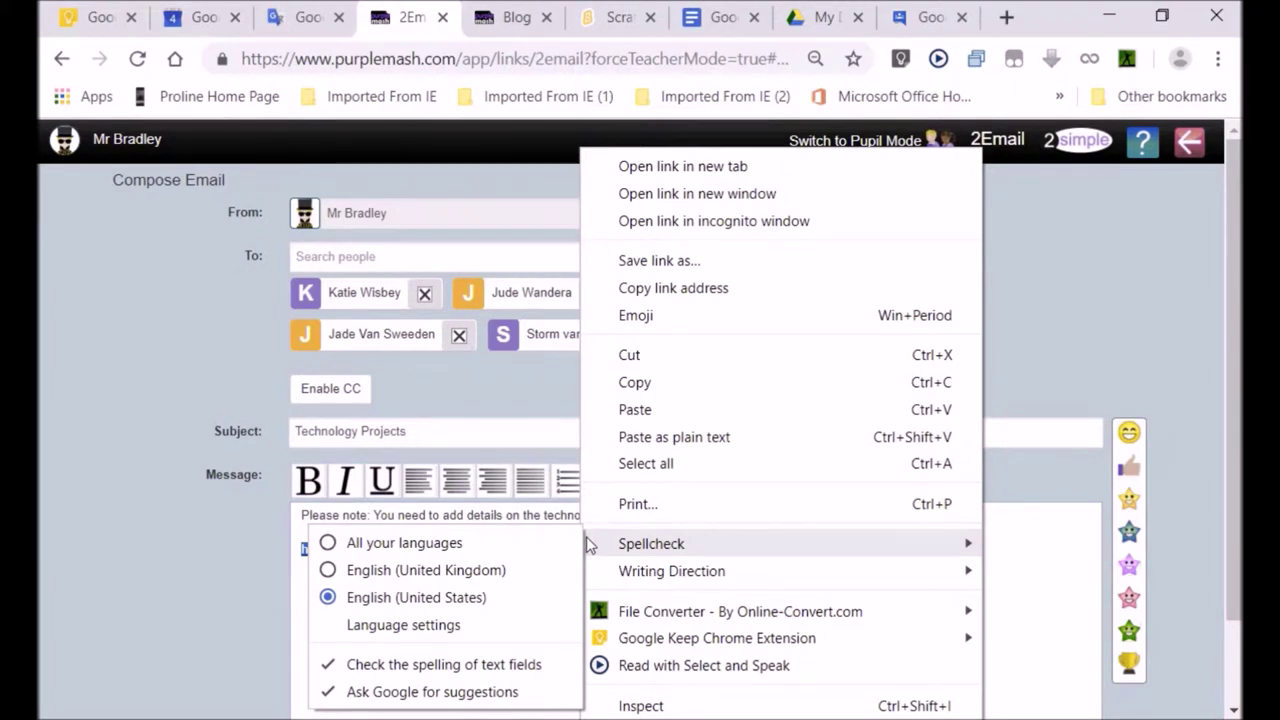
click(686, 166)
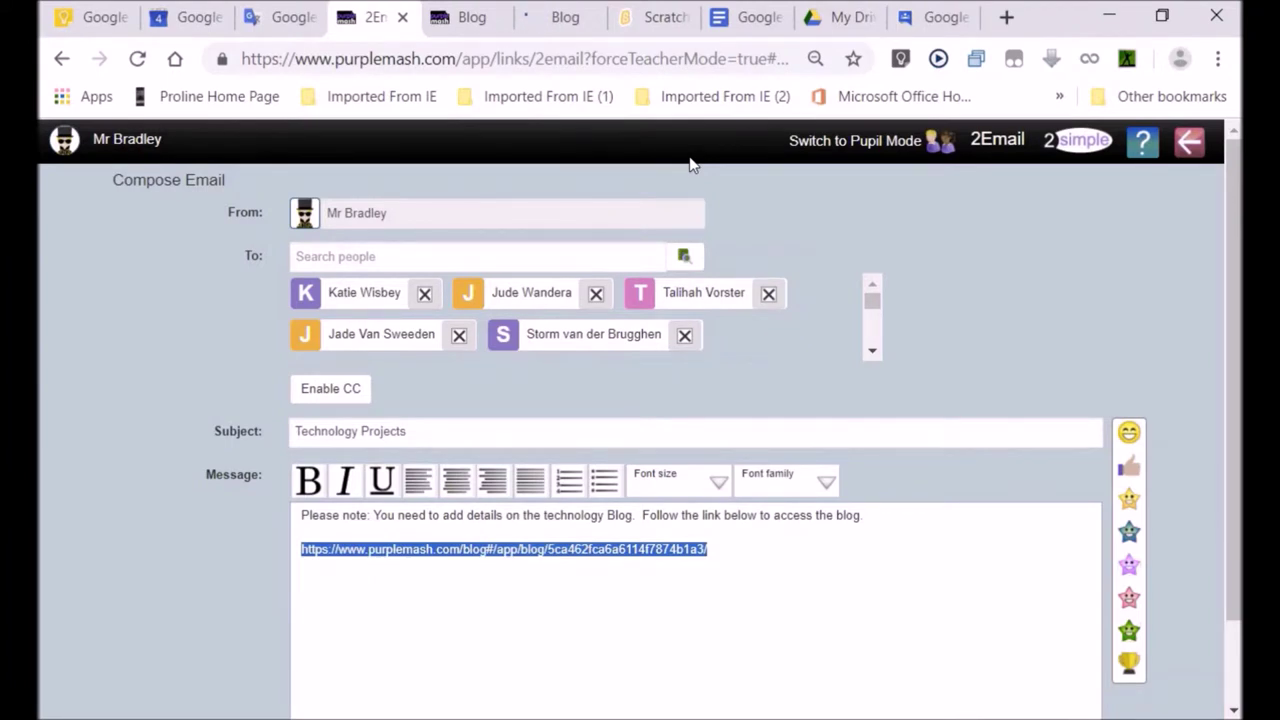
click(568, 24)
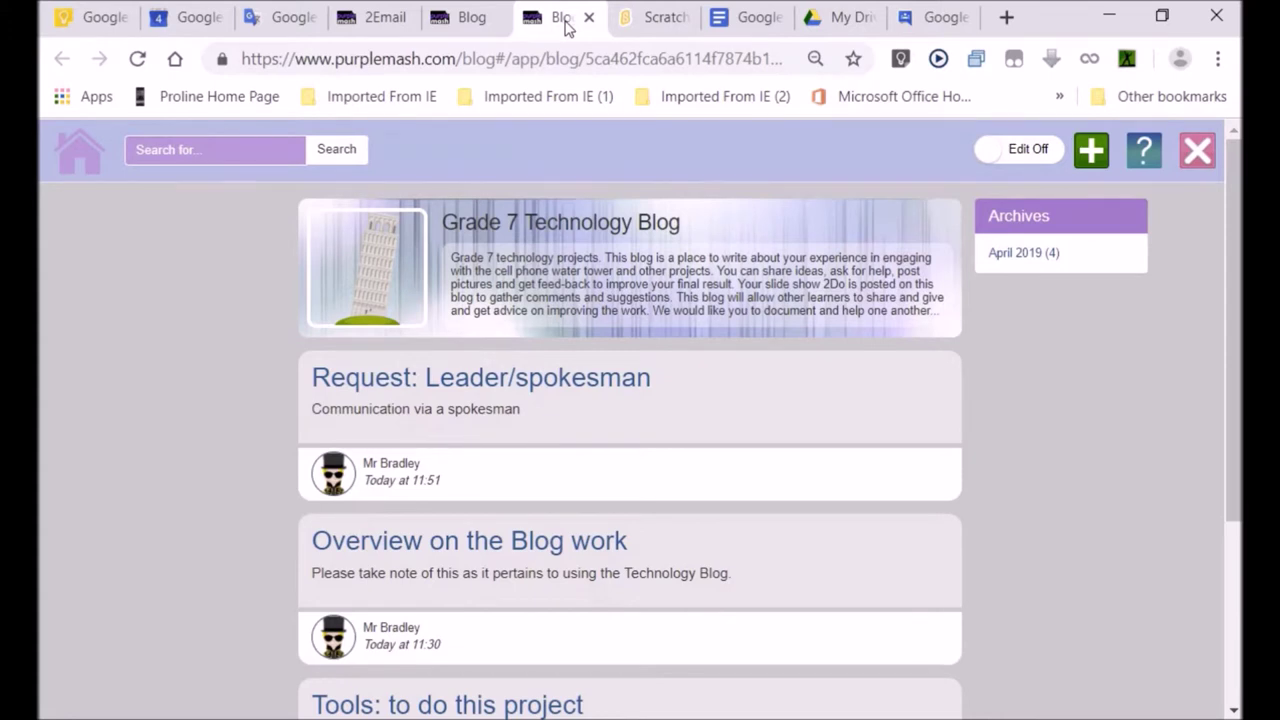
mouse_move(473, 709)
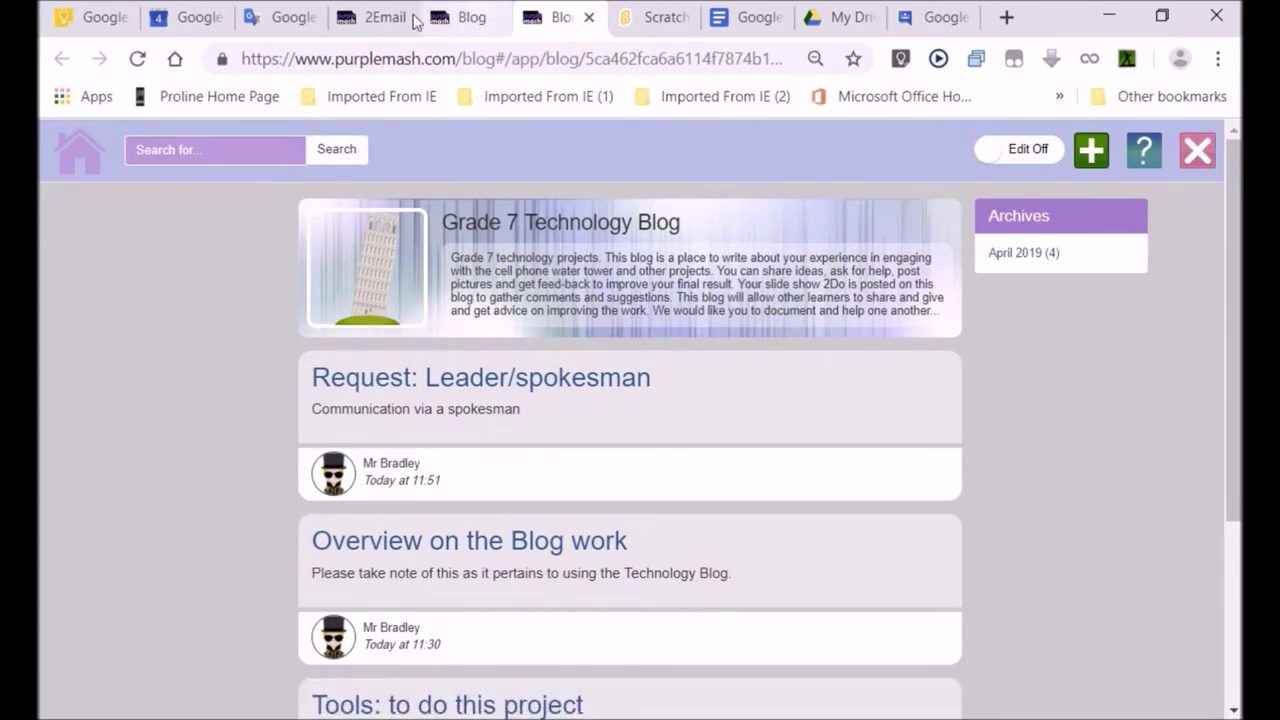
- Return to the email draft and check the finished message and its sending options
click(345, 14)
click(746, 559)
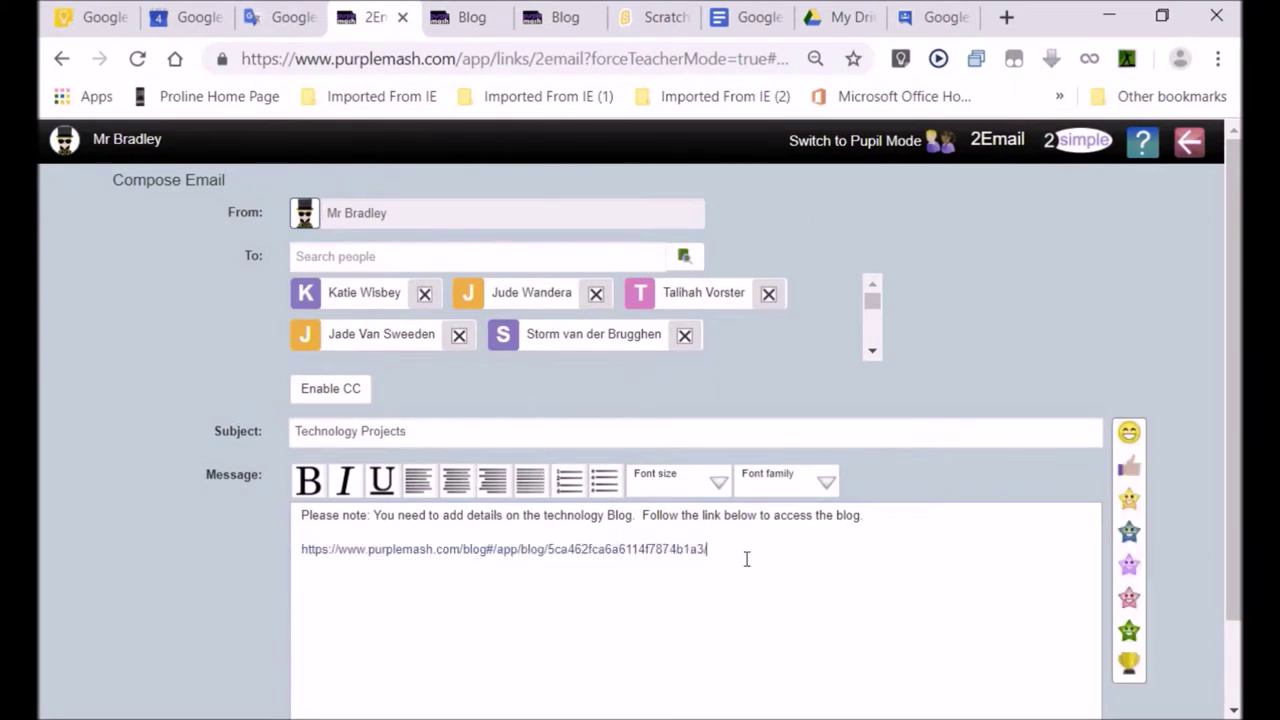
key(BackSpace)
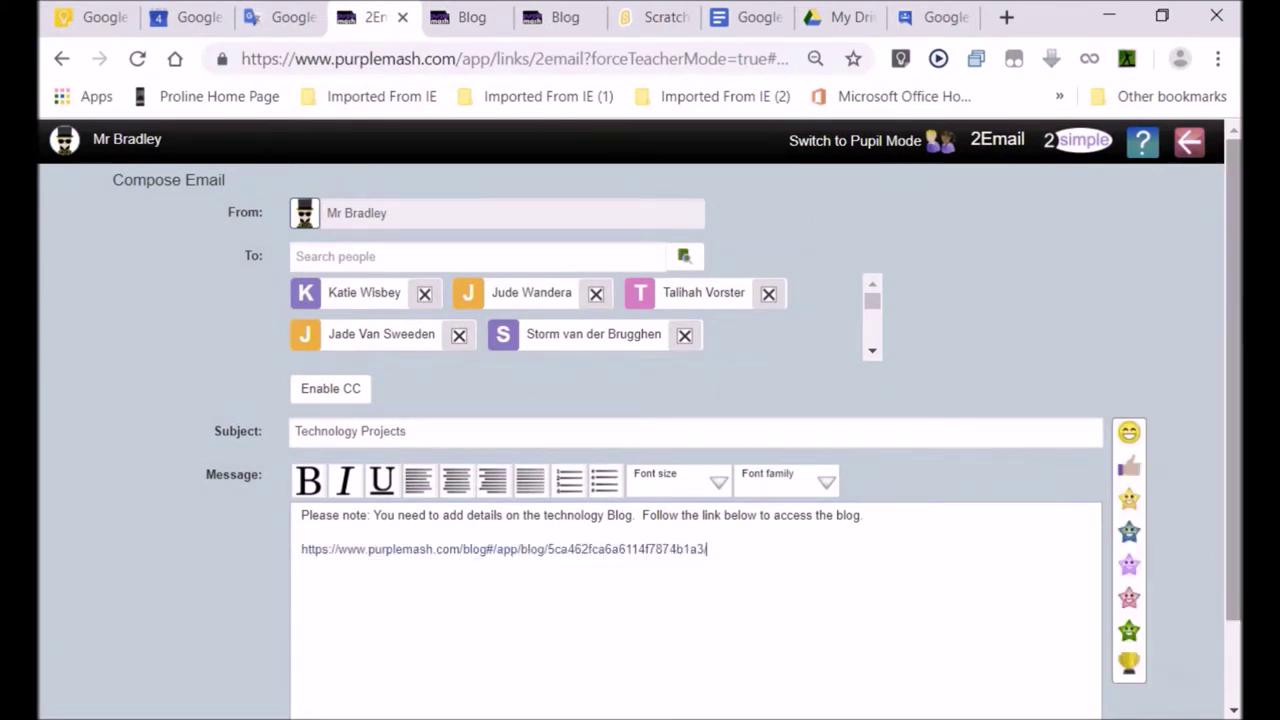
scroll(1238, 283, down, 2)
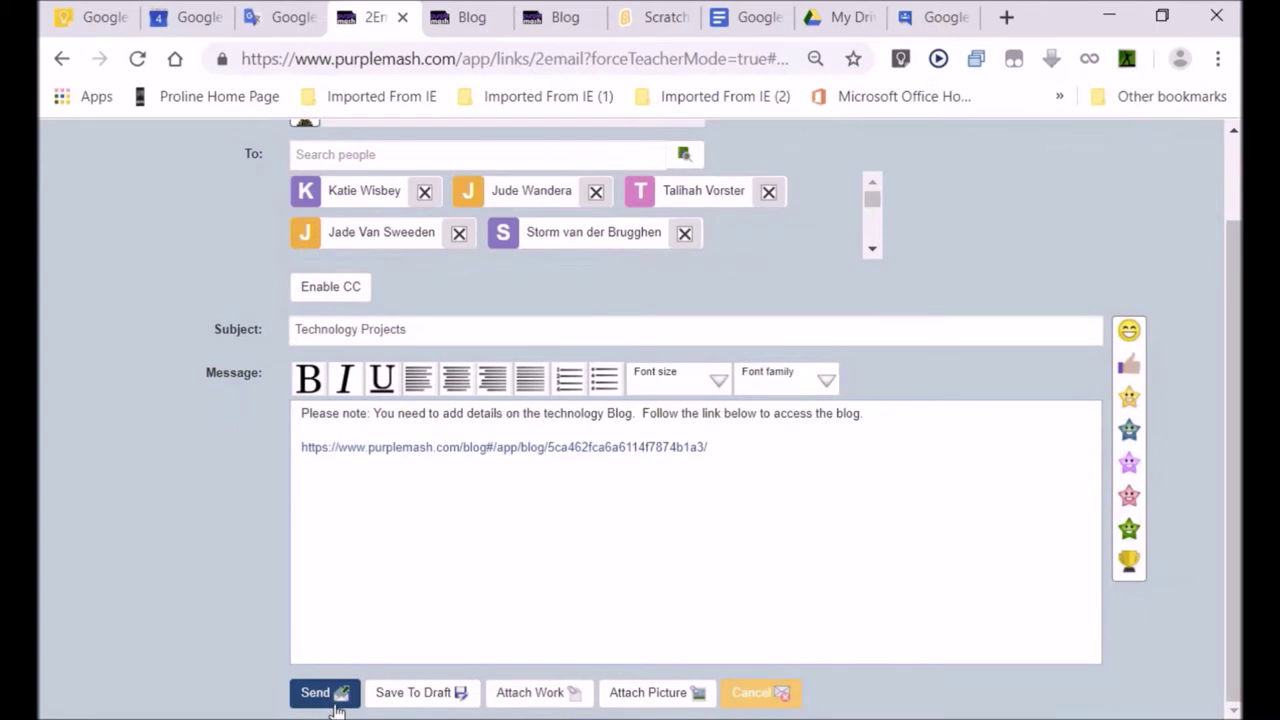
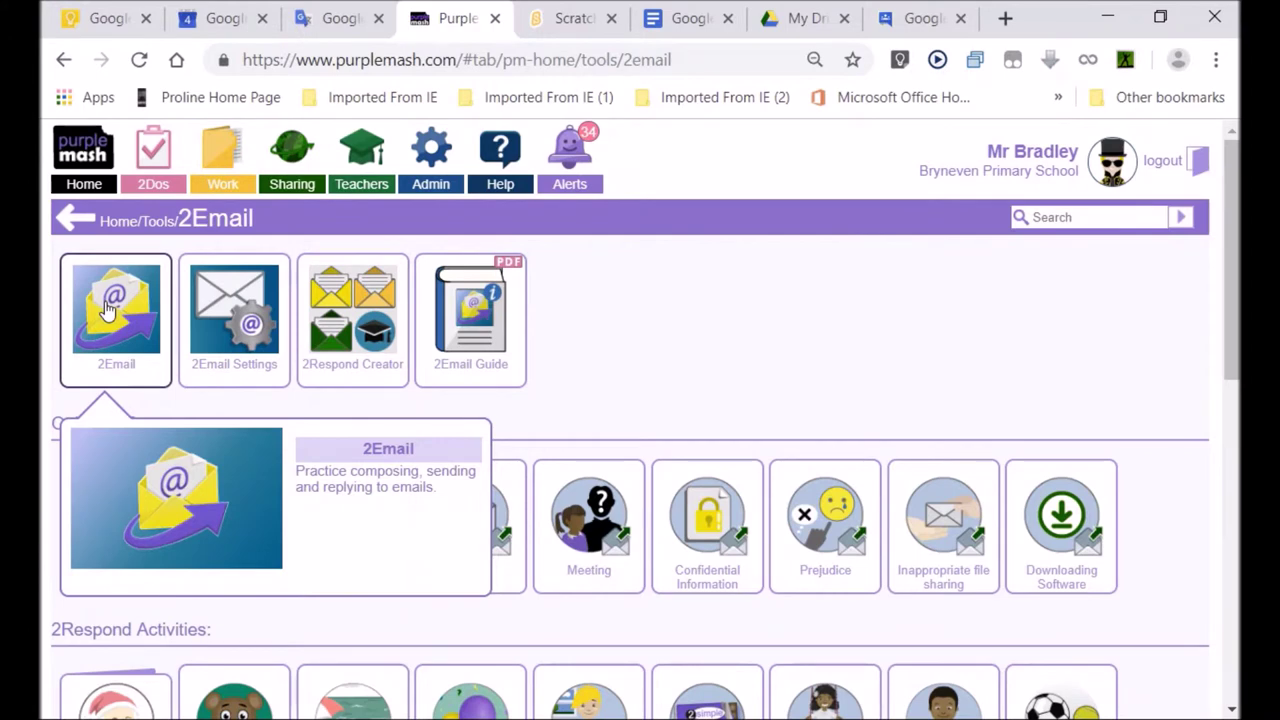
- Open 2Email, view its inbox in pupil mode and return to teacher mode
click(108, 310)
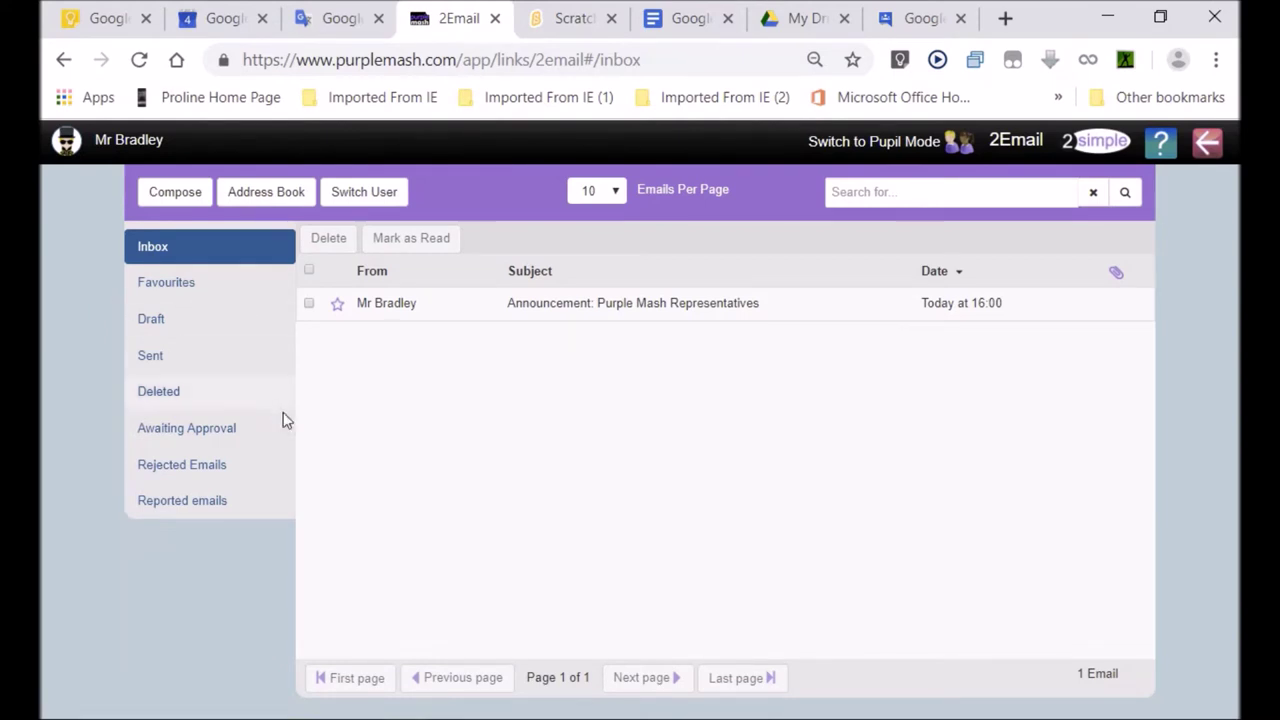
click(900, 150)
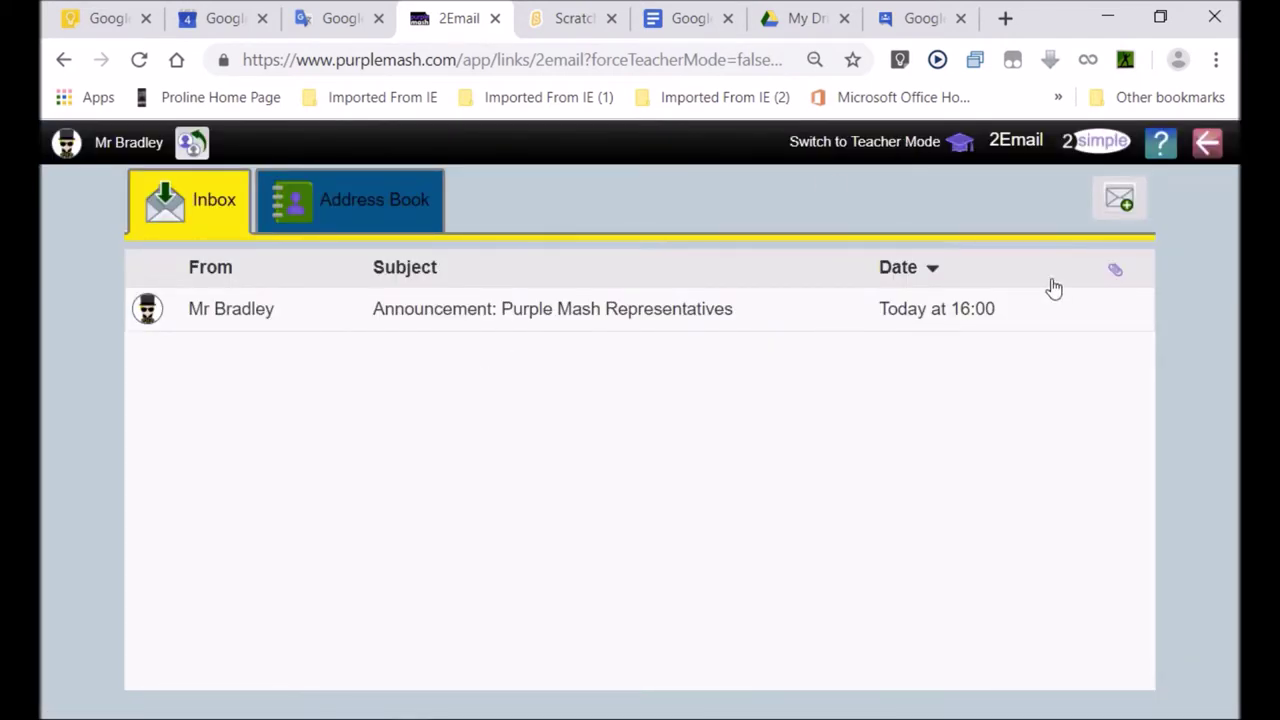
click(908, 147)
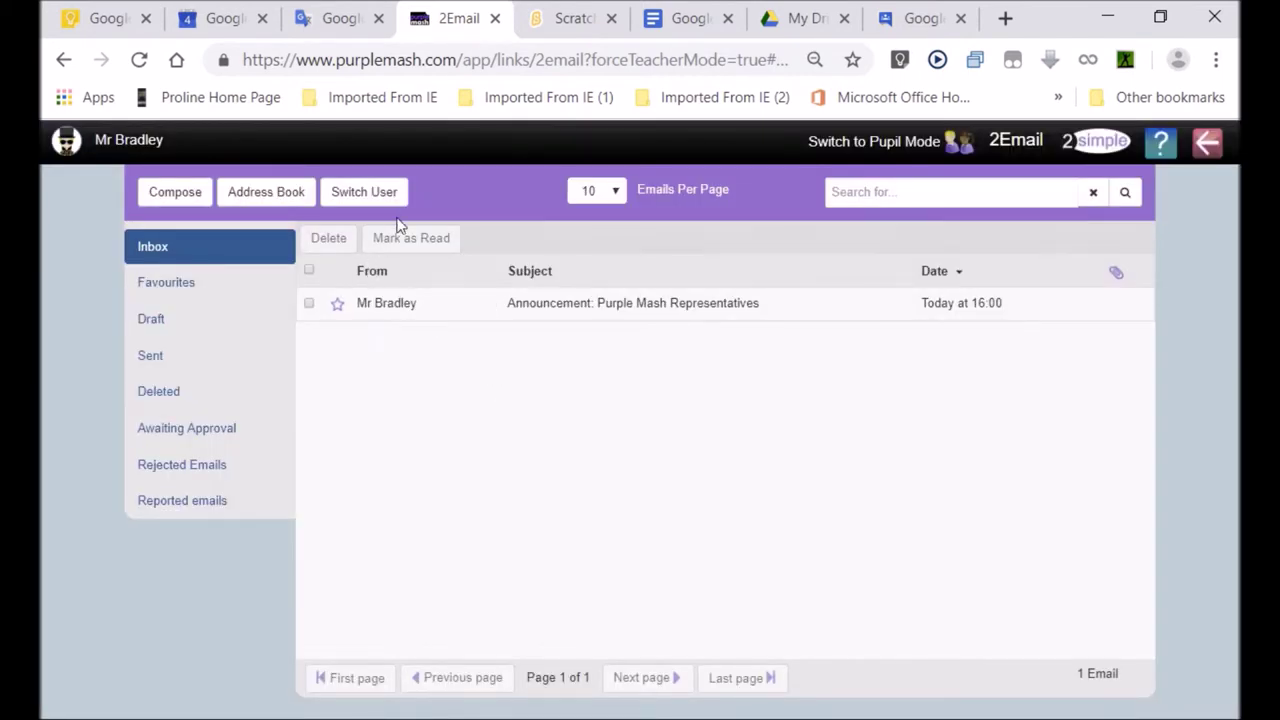
- Start a new email, open the recipient address book and limit it to pupils
click(178, 195)
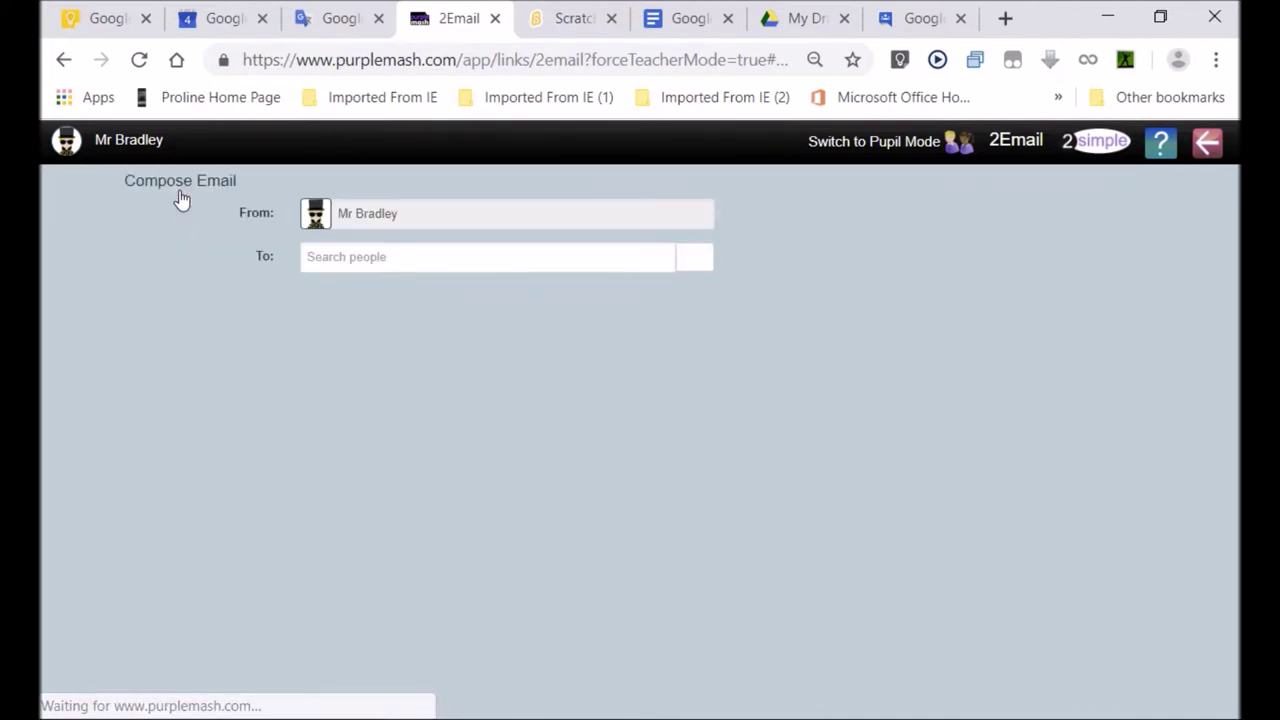
click(685, 260)
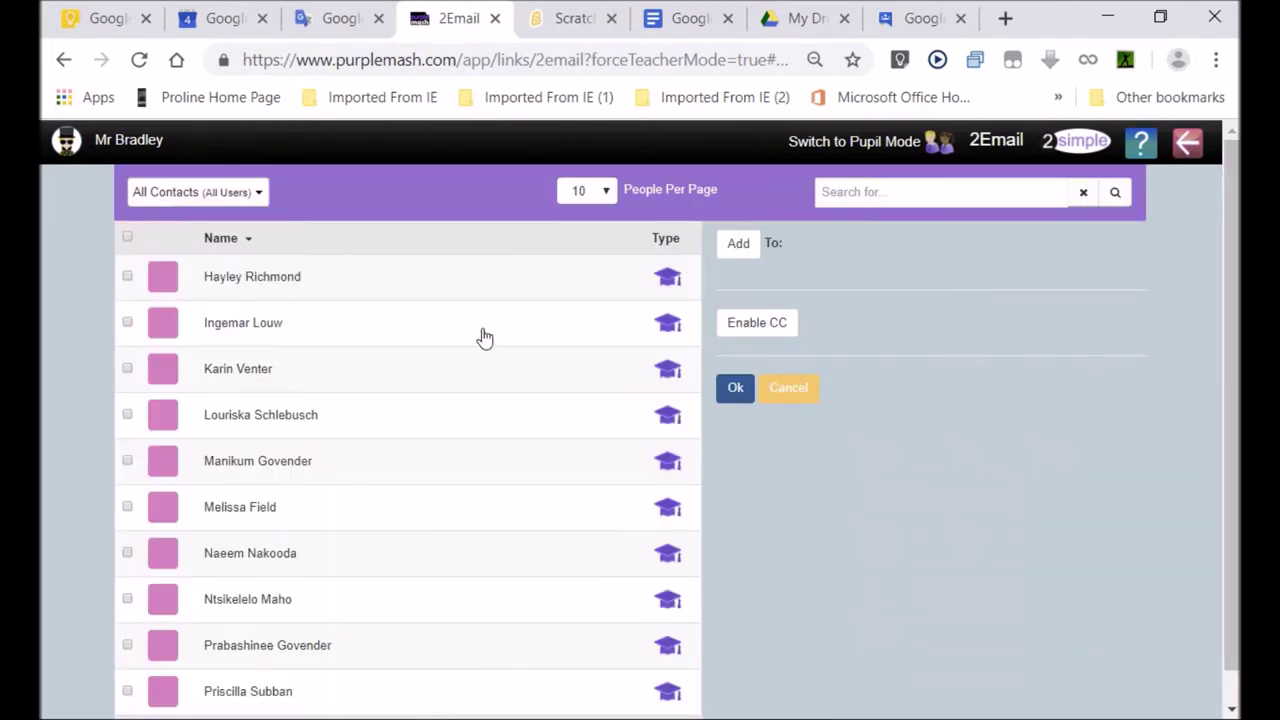
click(259, 195)
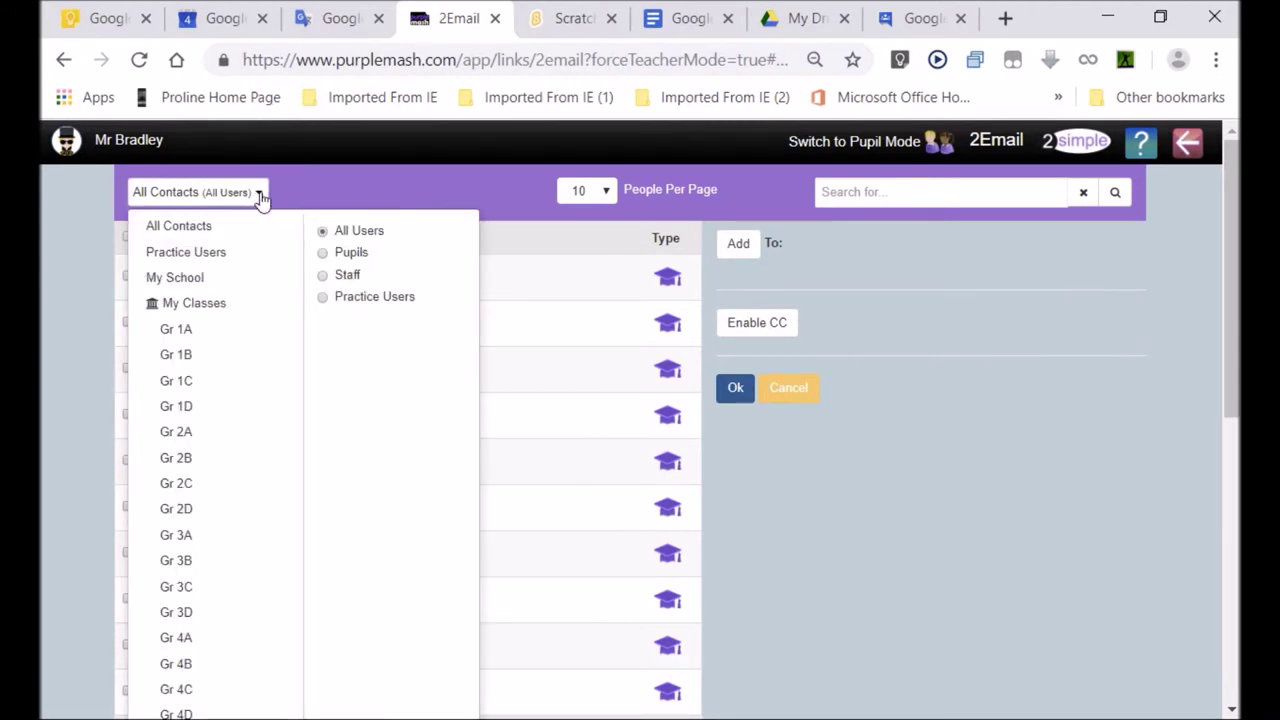
click(348, 256)
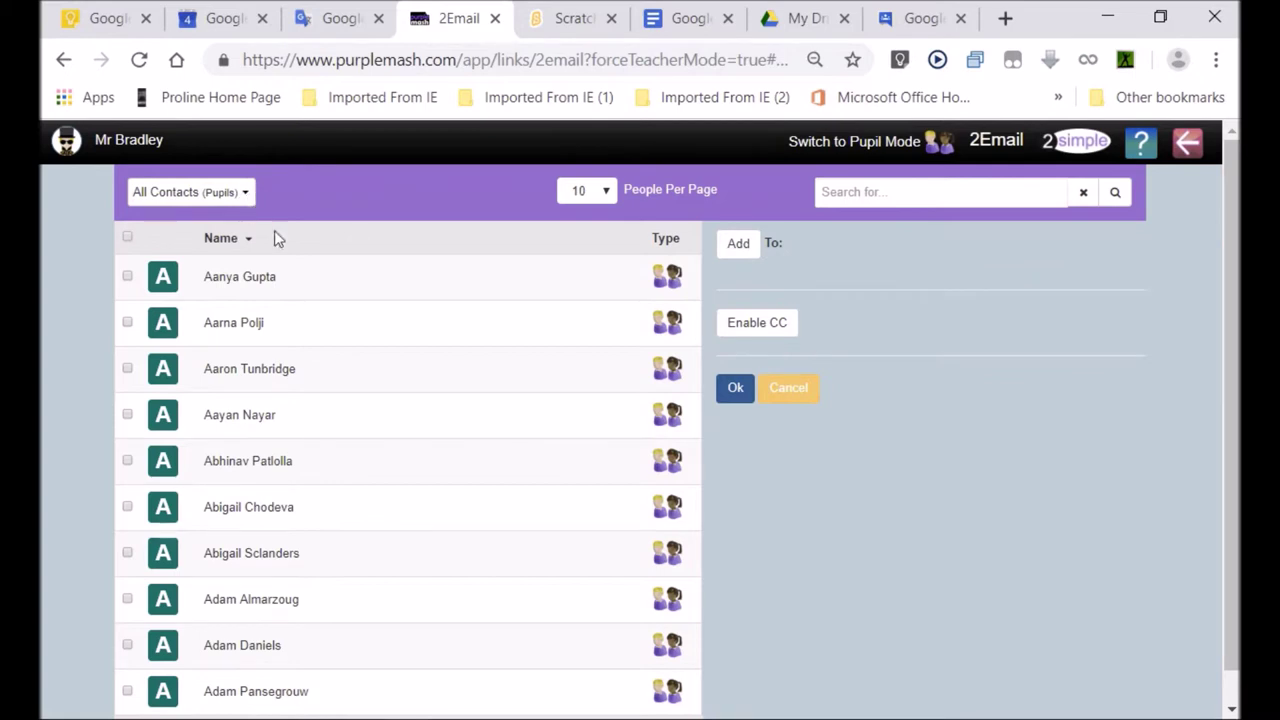
scroll(417, 360, down, 1)
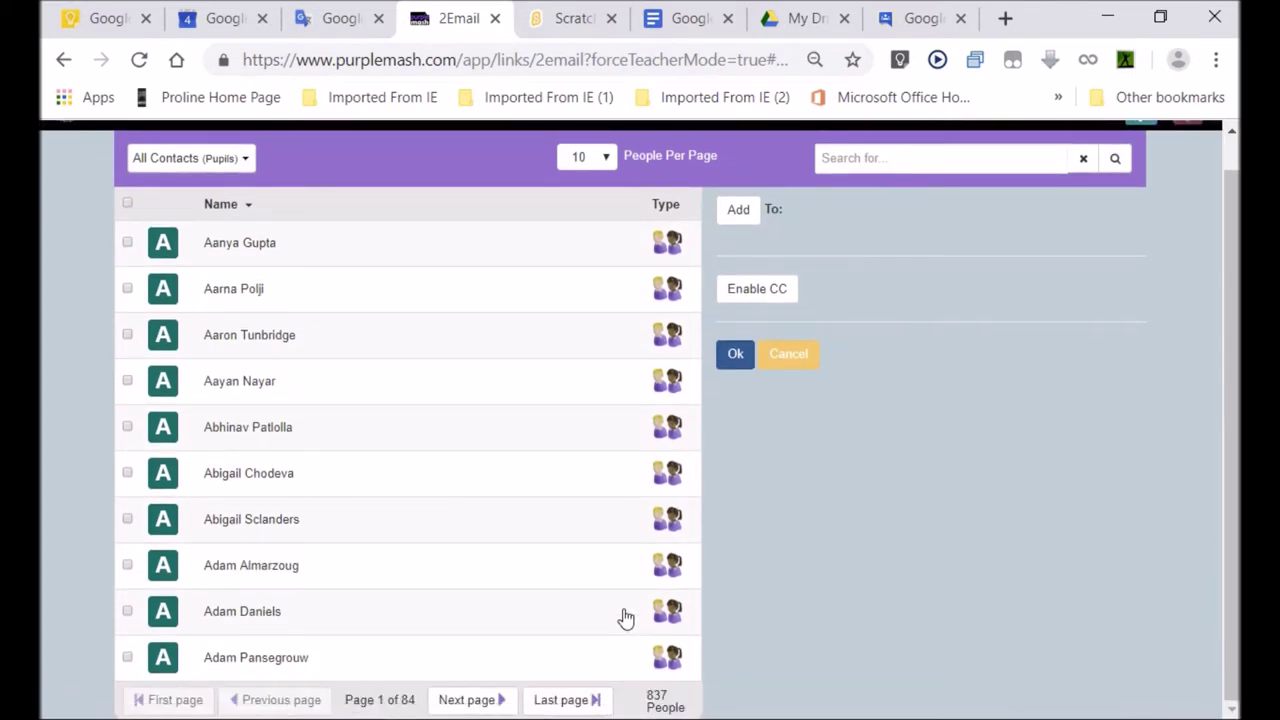
- Narrow the address book's pupil list to class Gr 7A
click(252, 165)
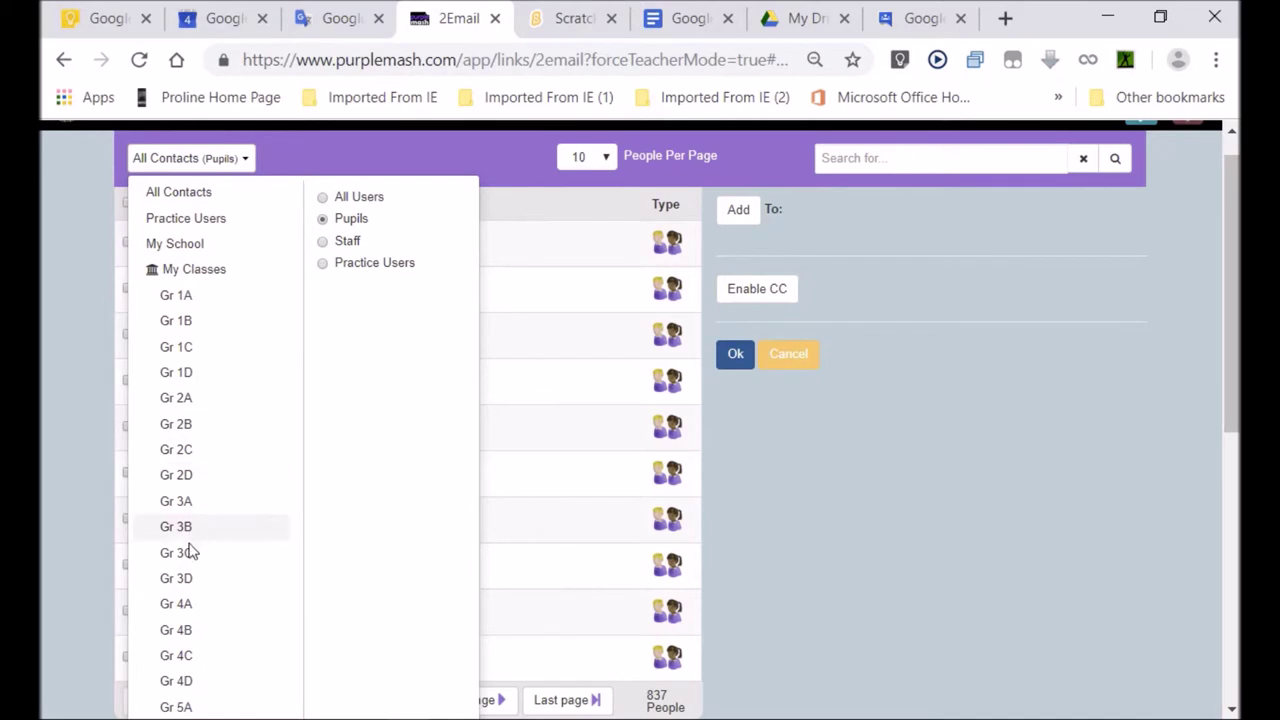
scroll(234, 603, down, 5)
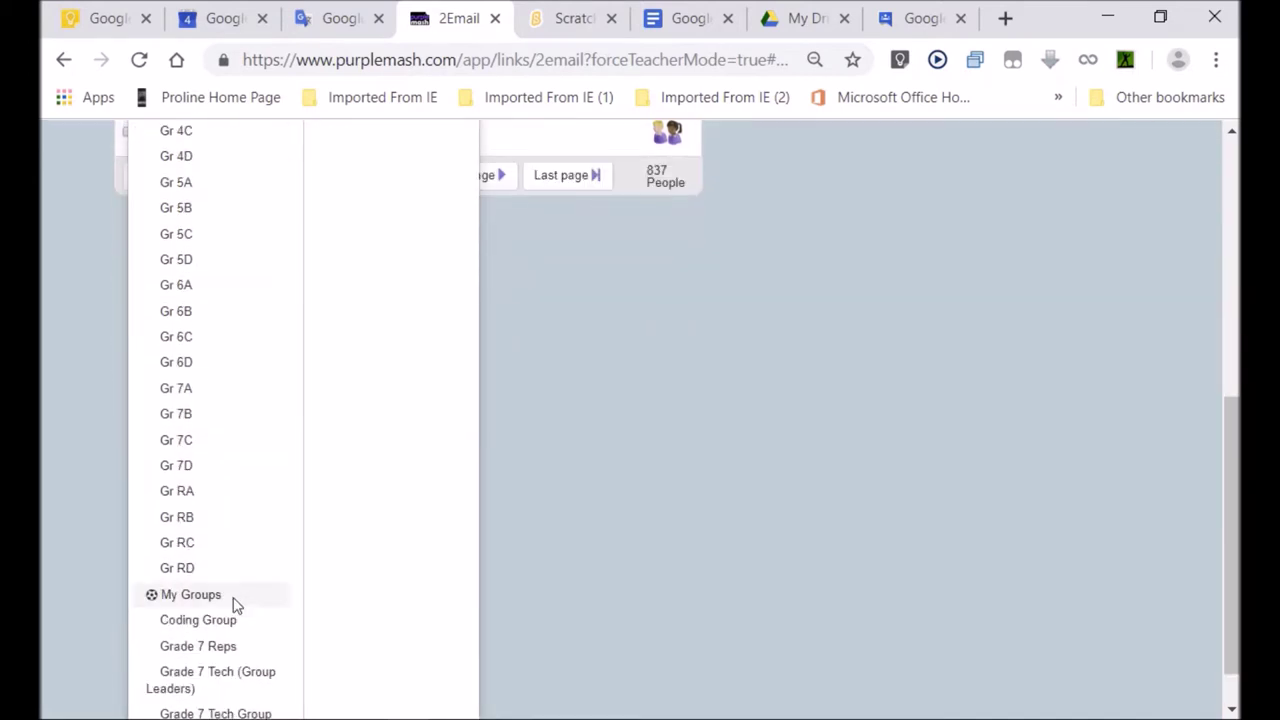
click(194, 388)
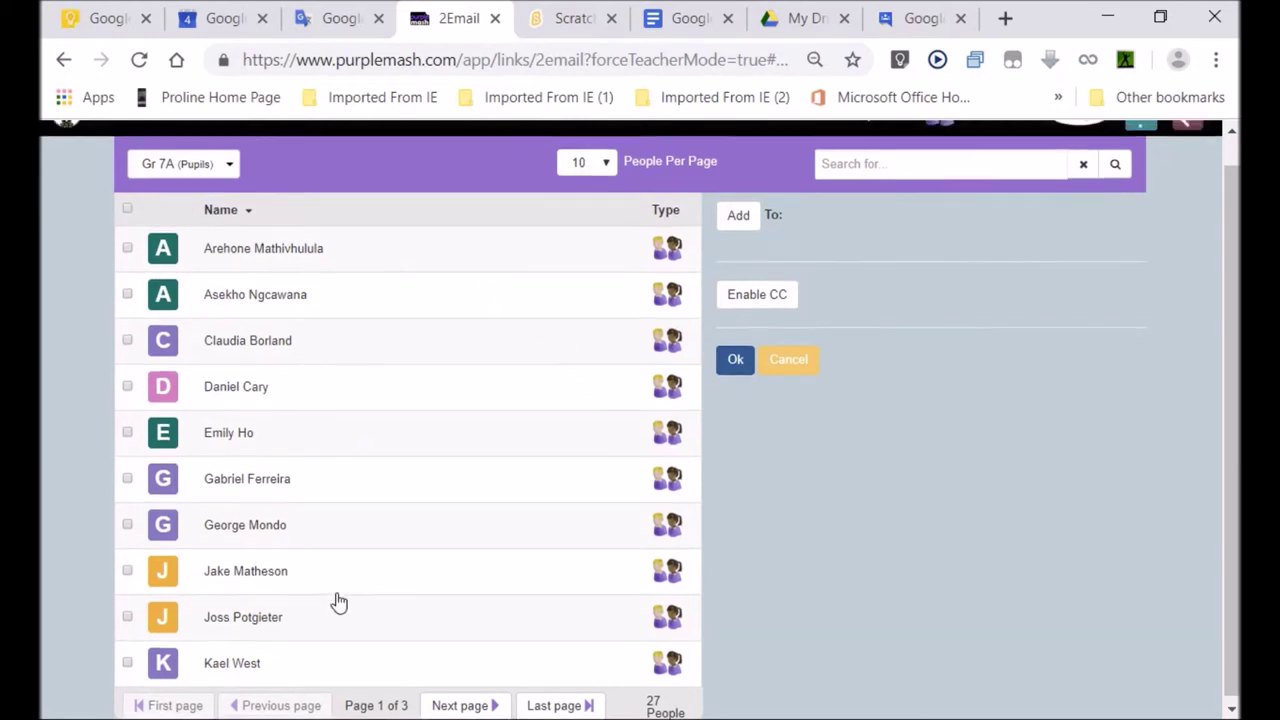
scroll(338, 601, up, 1)
scroll(338, 601, down, 1)
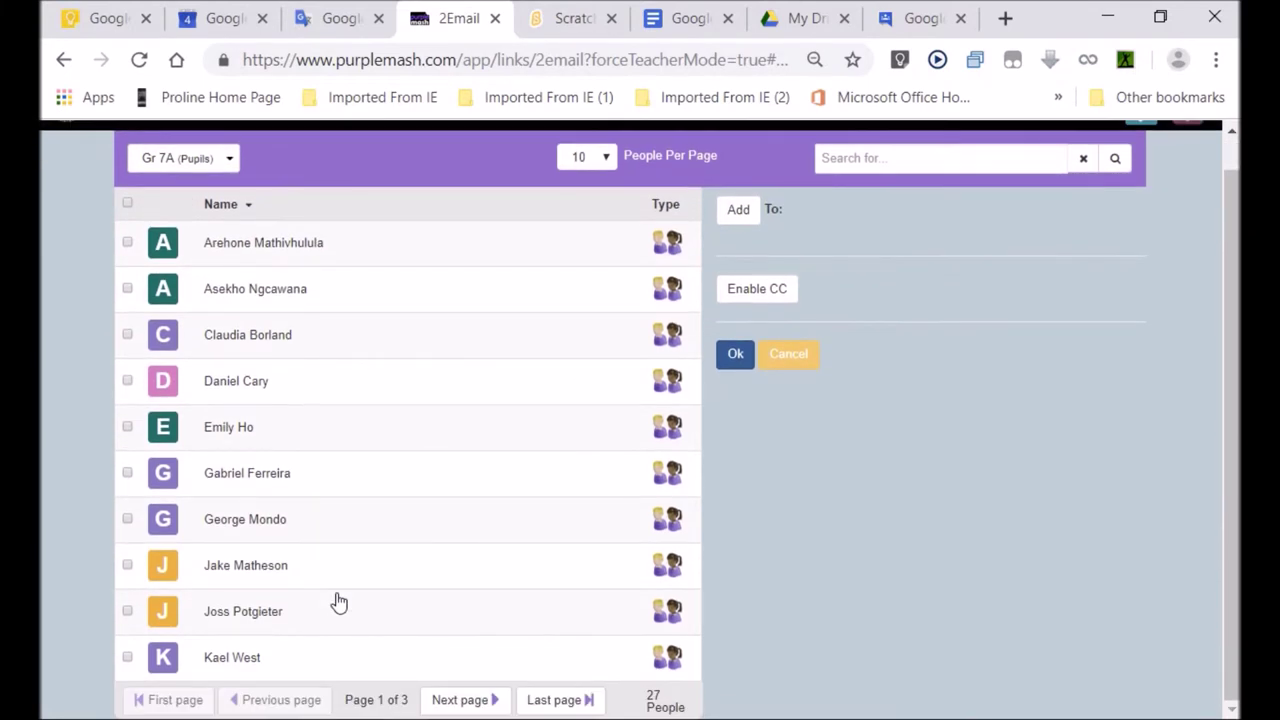
- Try to set the listed Gr 7A pupils as recipients by selecting them all and confirming directly
click(127, 205)
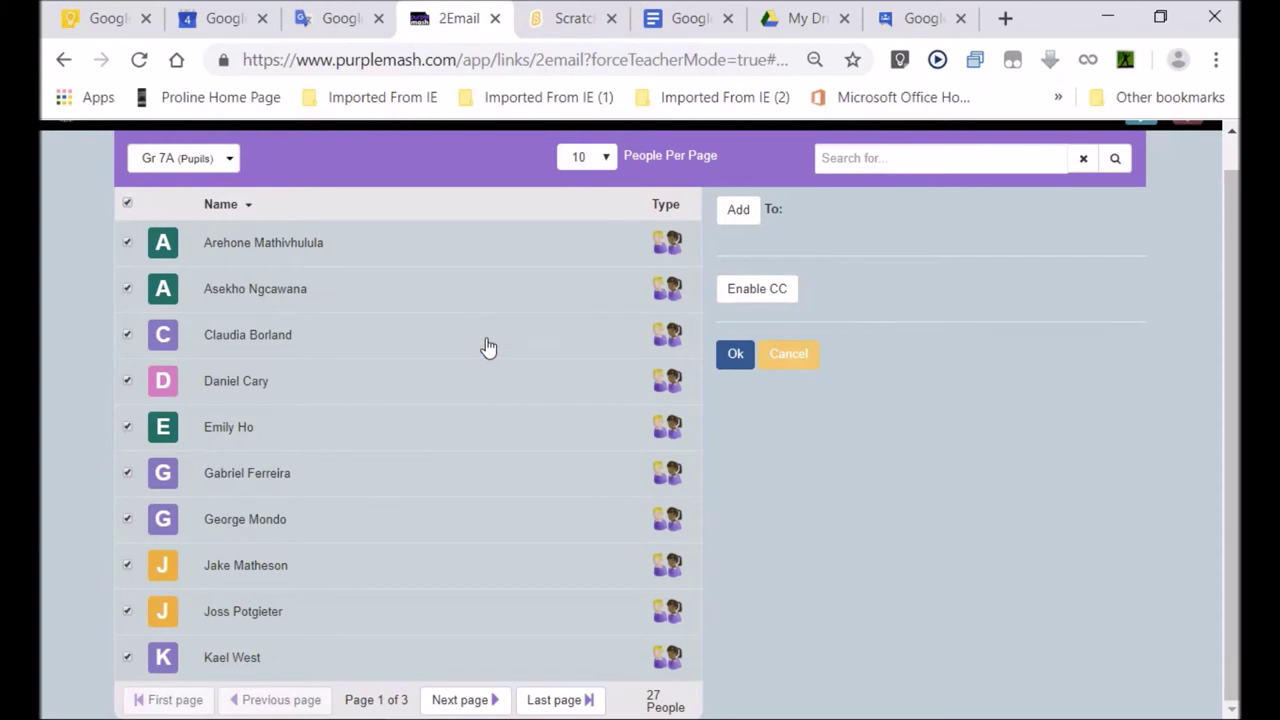
scroll(485, 348, up, 1)
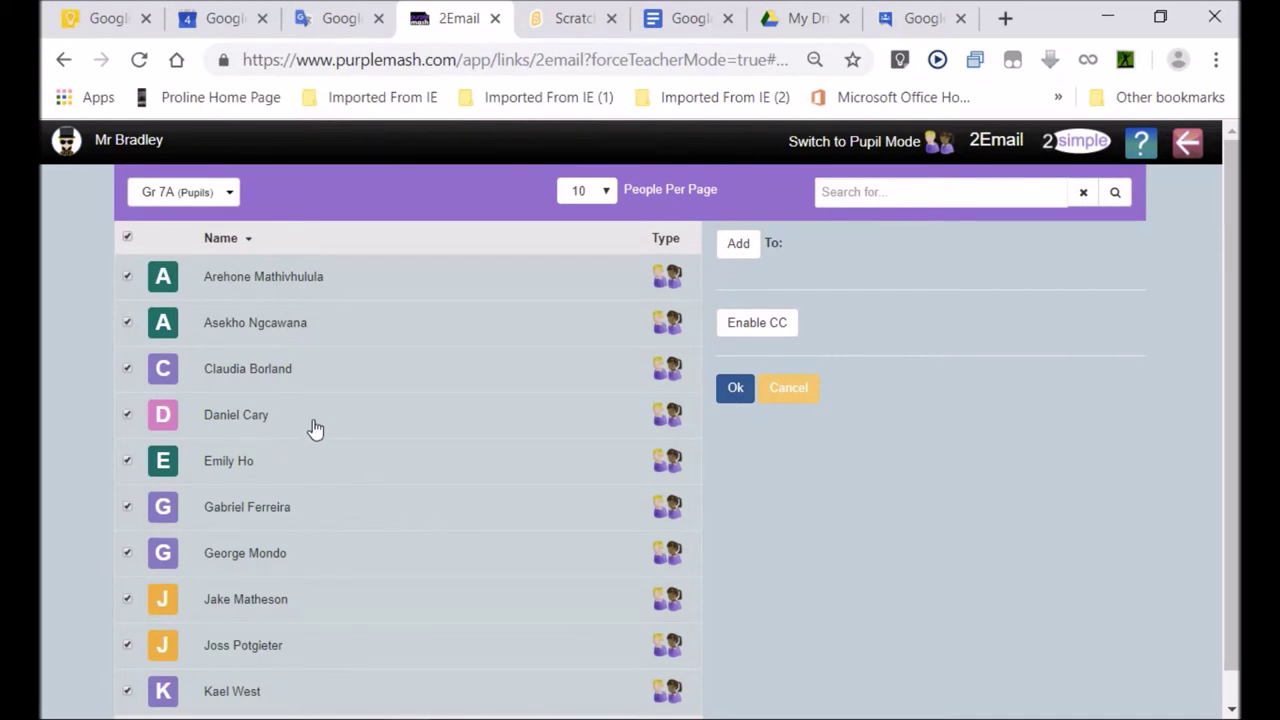
click(737, 390)
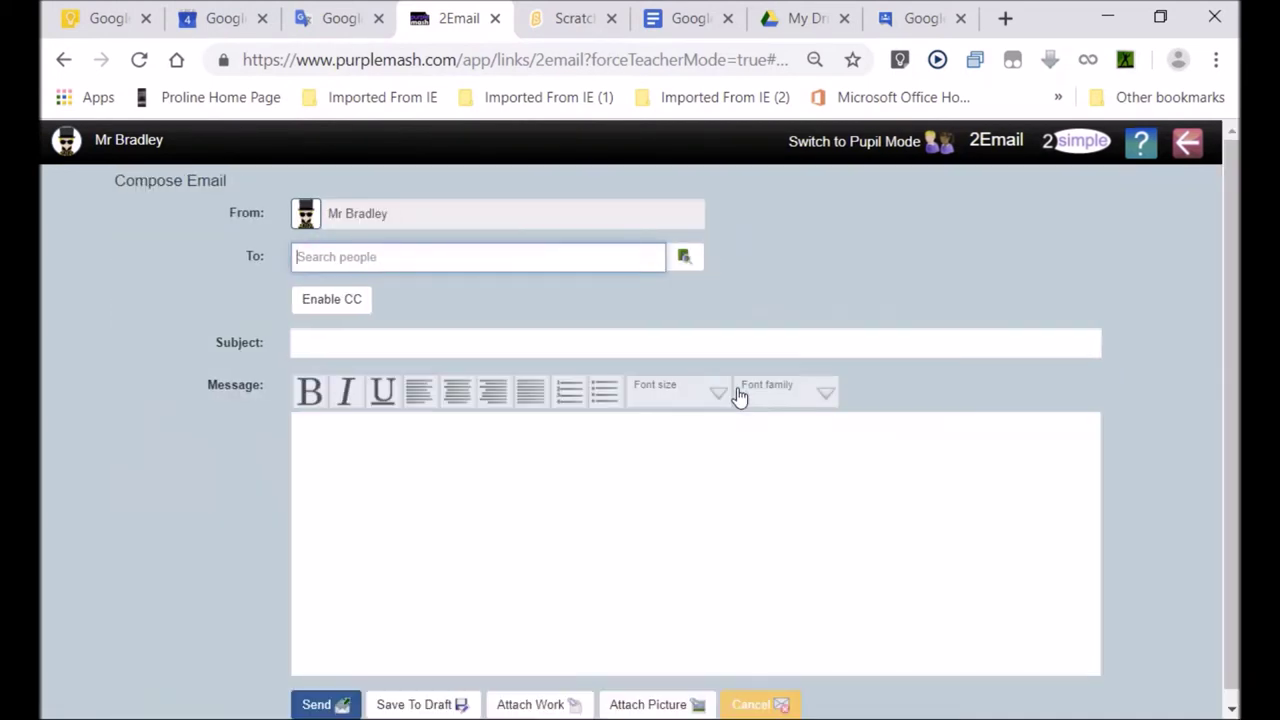
- Reopen the recipient address book and limit its contacts to pupils of class Gr 7B
click(686, 259)
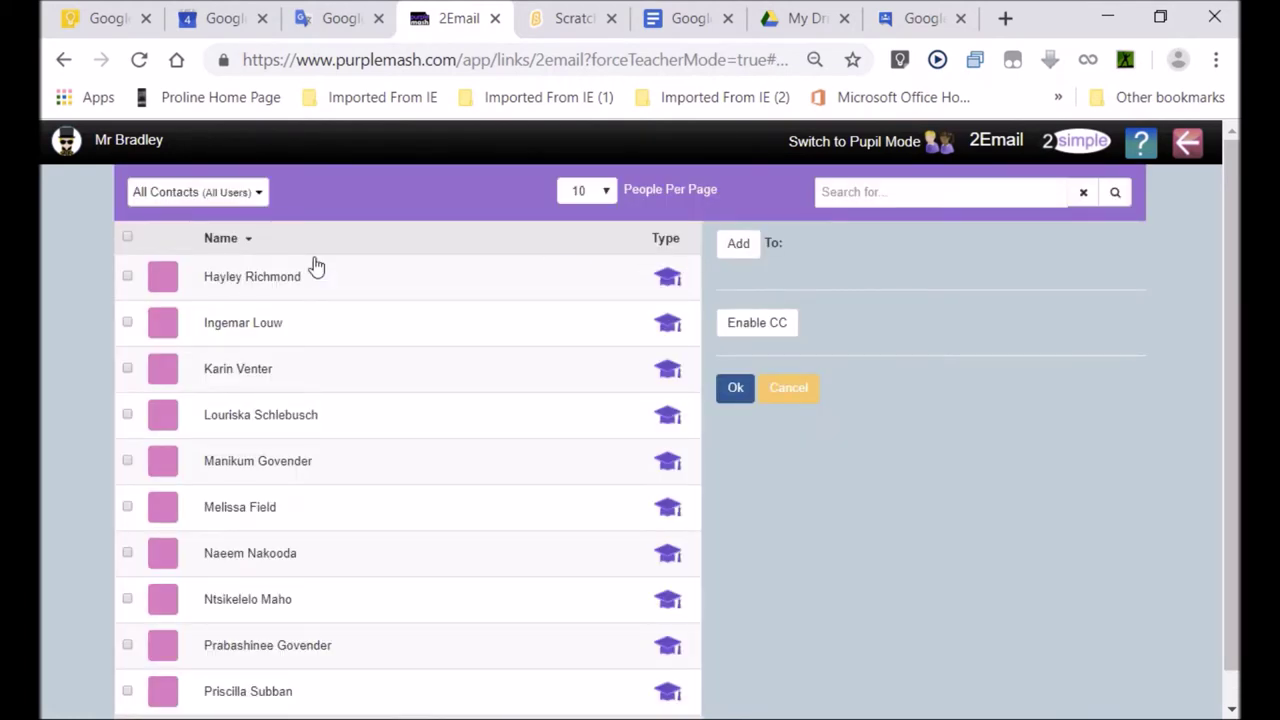
click(261, 194)
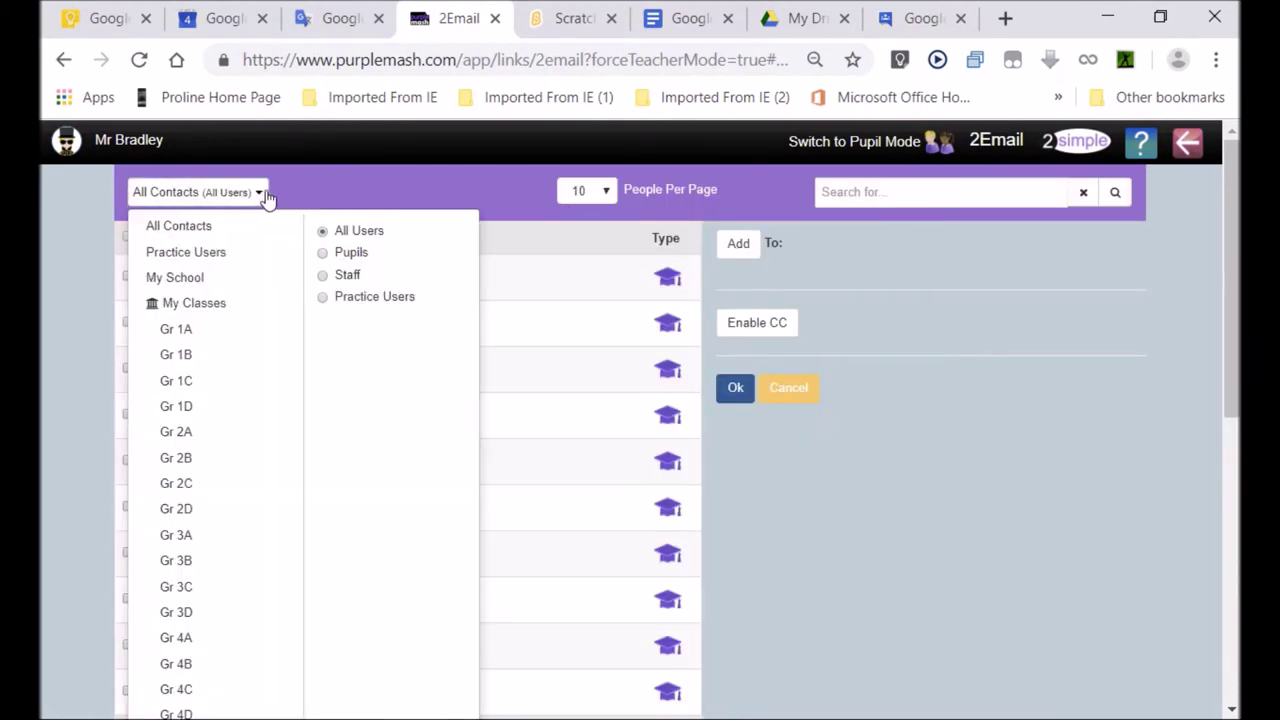
click(355, 256)
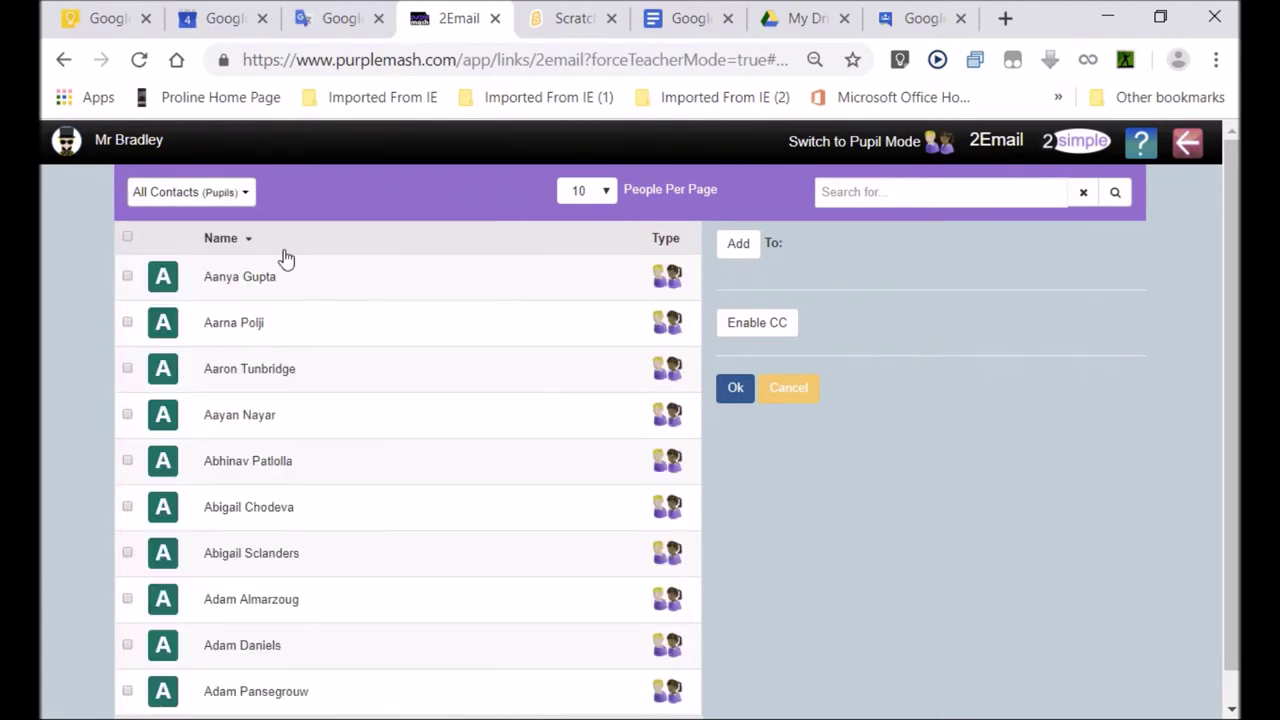
click(245, 202)
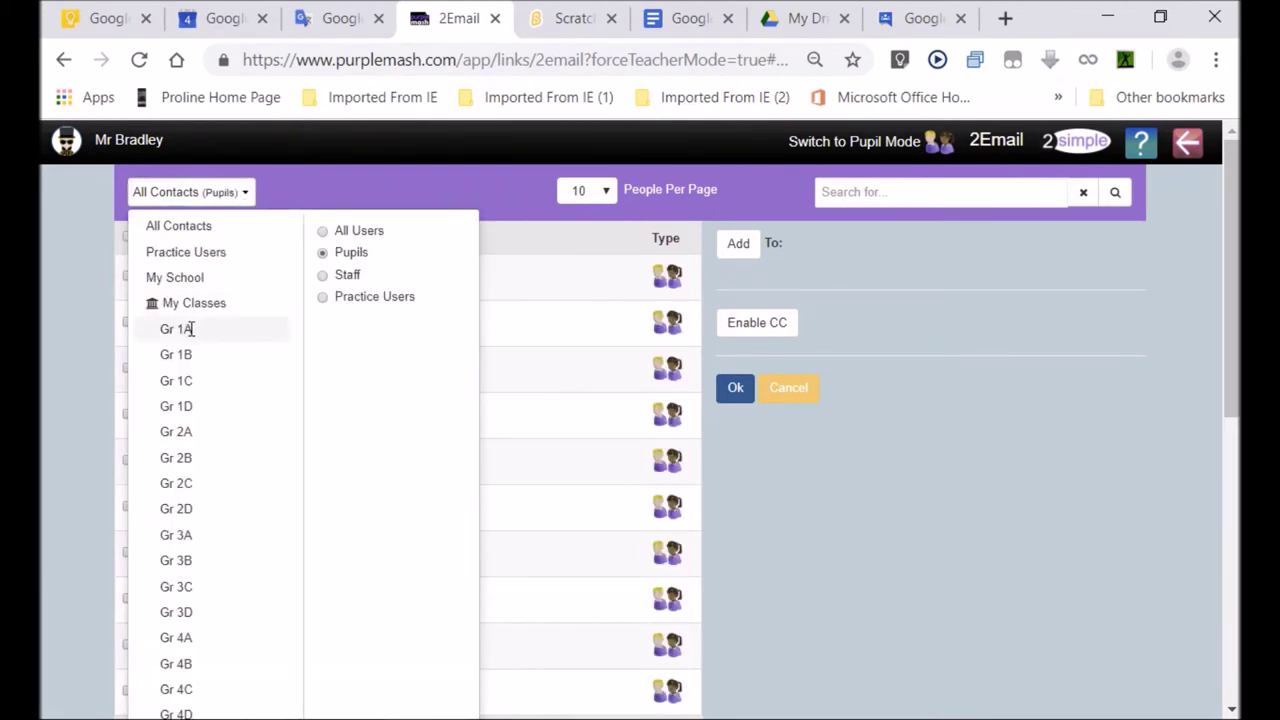
scroll(255, 488, down, 1)
scroll(253, 490, down, 5)
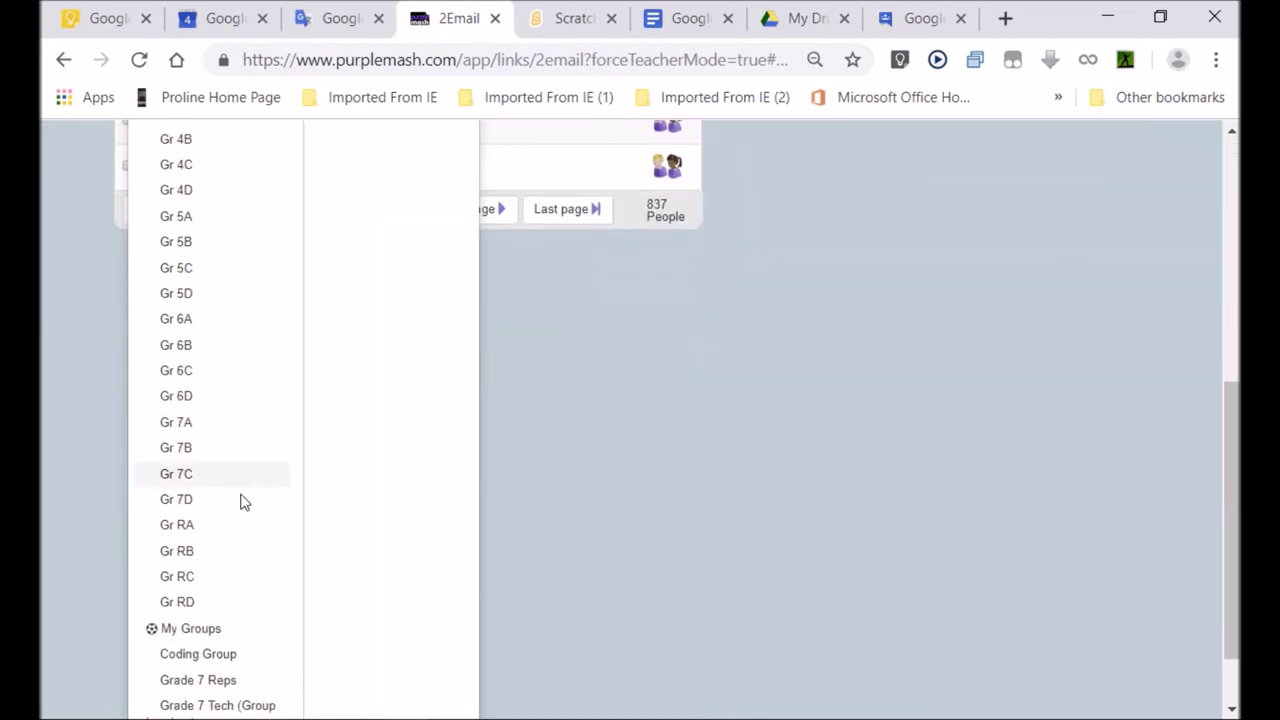
click(178, 447)
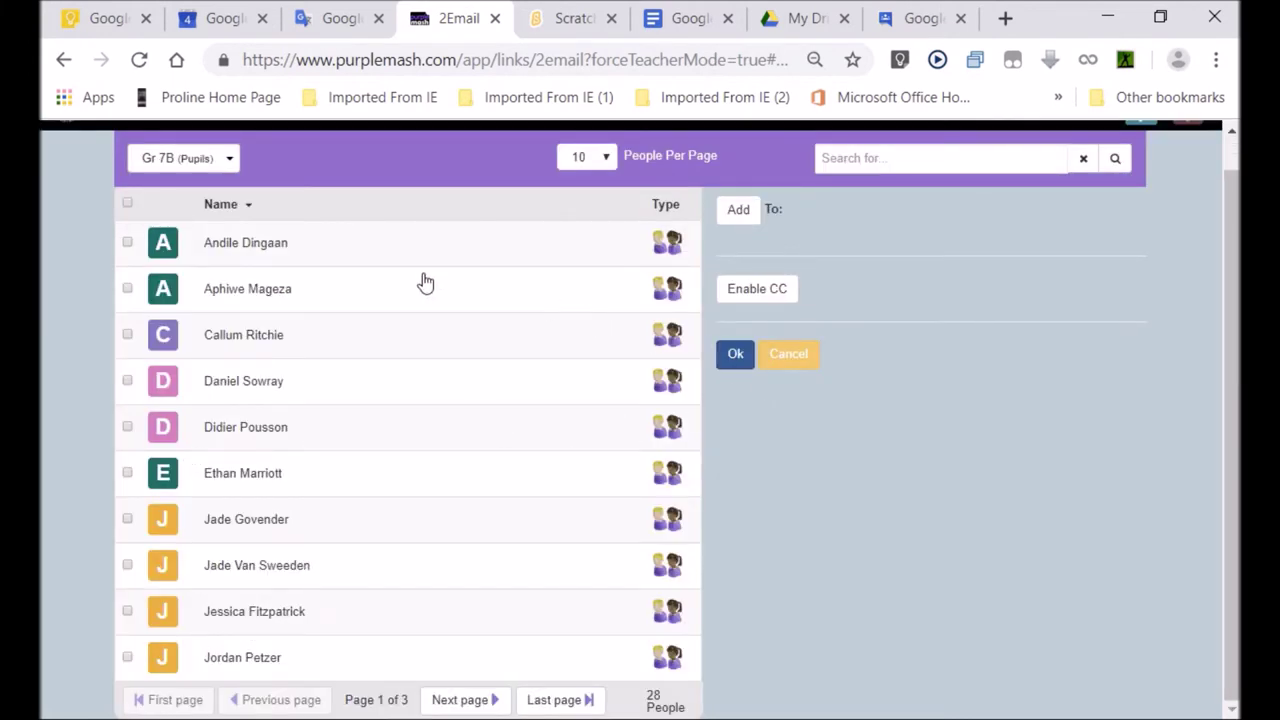
- Select all Gr 7B pupils, add them to the To recipients and confirm the selection
click(127, 204)
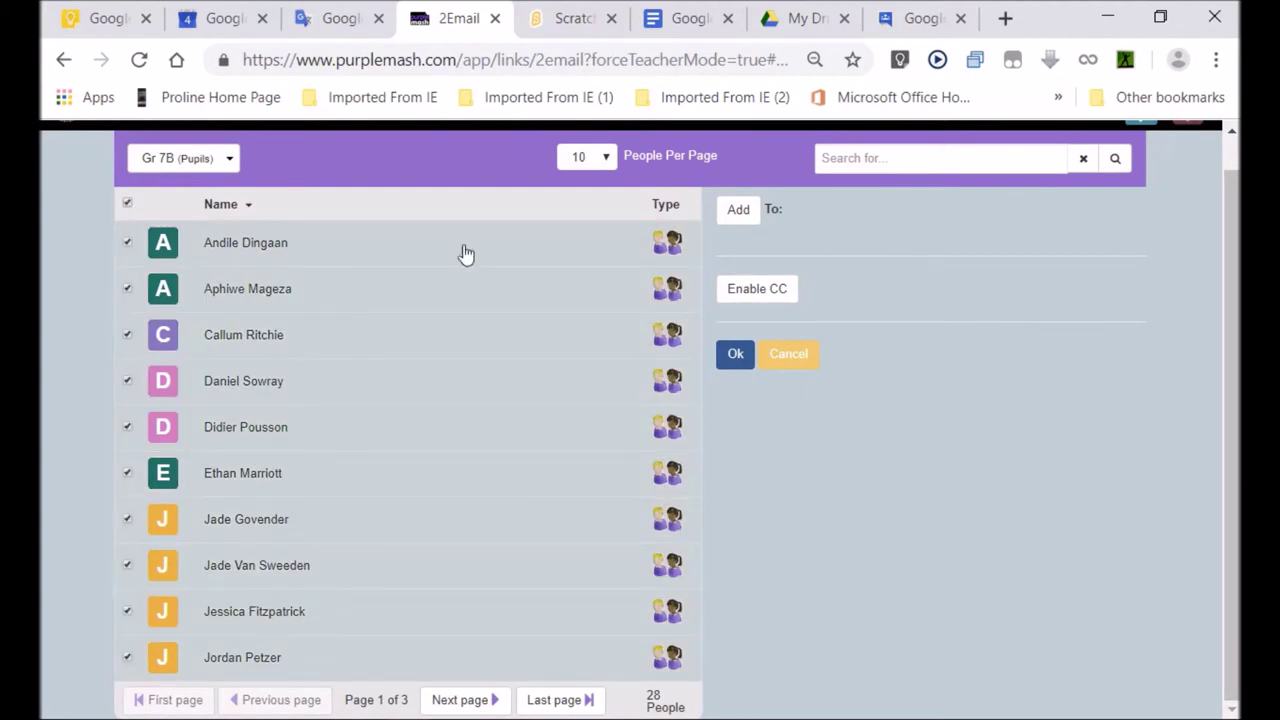
click(737, 215)
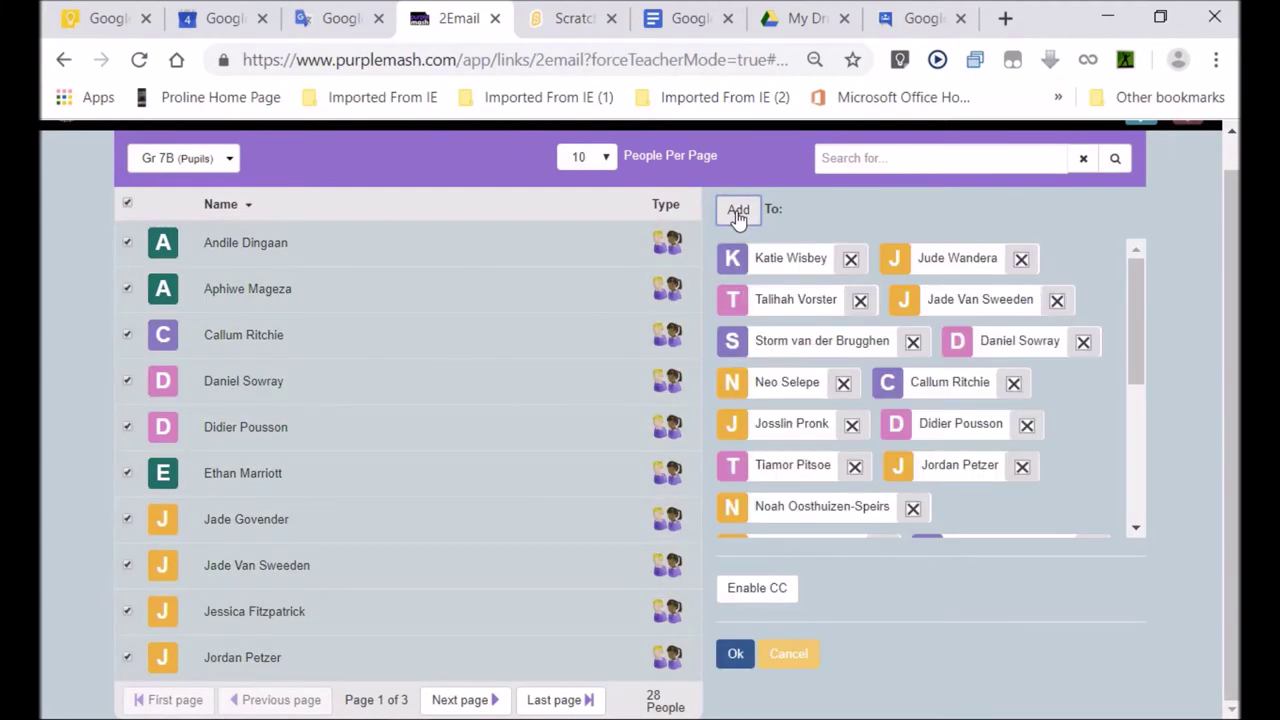
drag(1134, 322, 1158, 489)
click(735, 660)
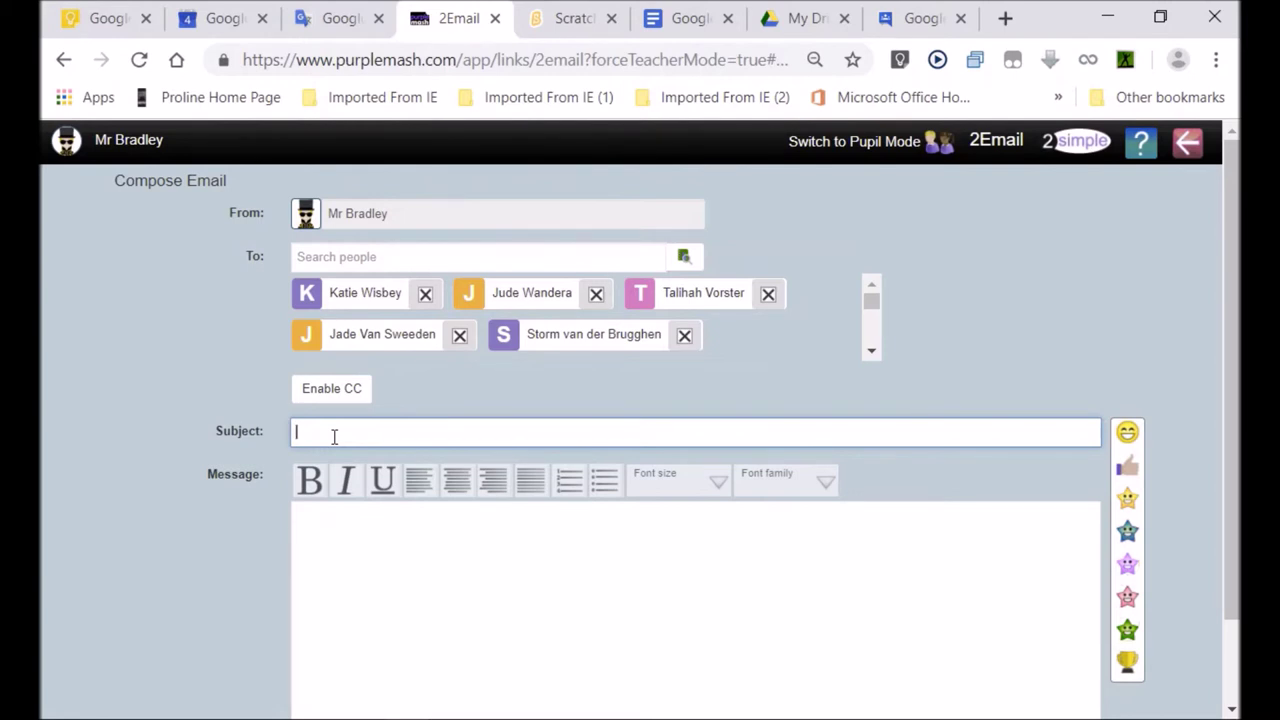
- Enter the subject "Technology Projects" and the message "Please note: You need to add details on the technology Blog."
text(logy Projects)
click(368, 527)
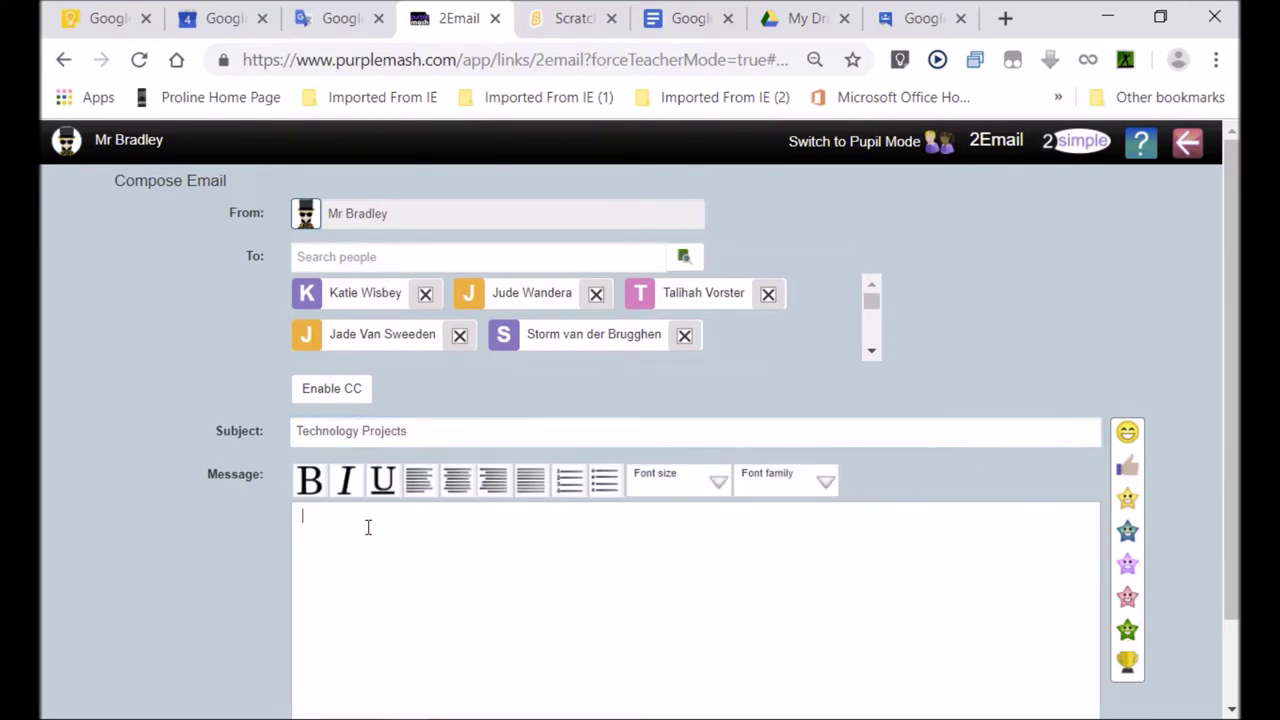
text(Please note: You need to add de)
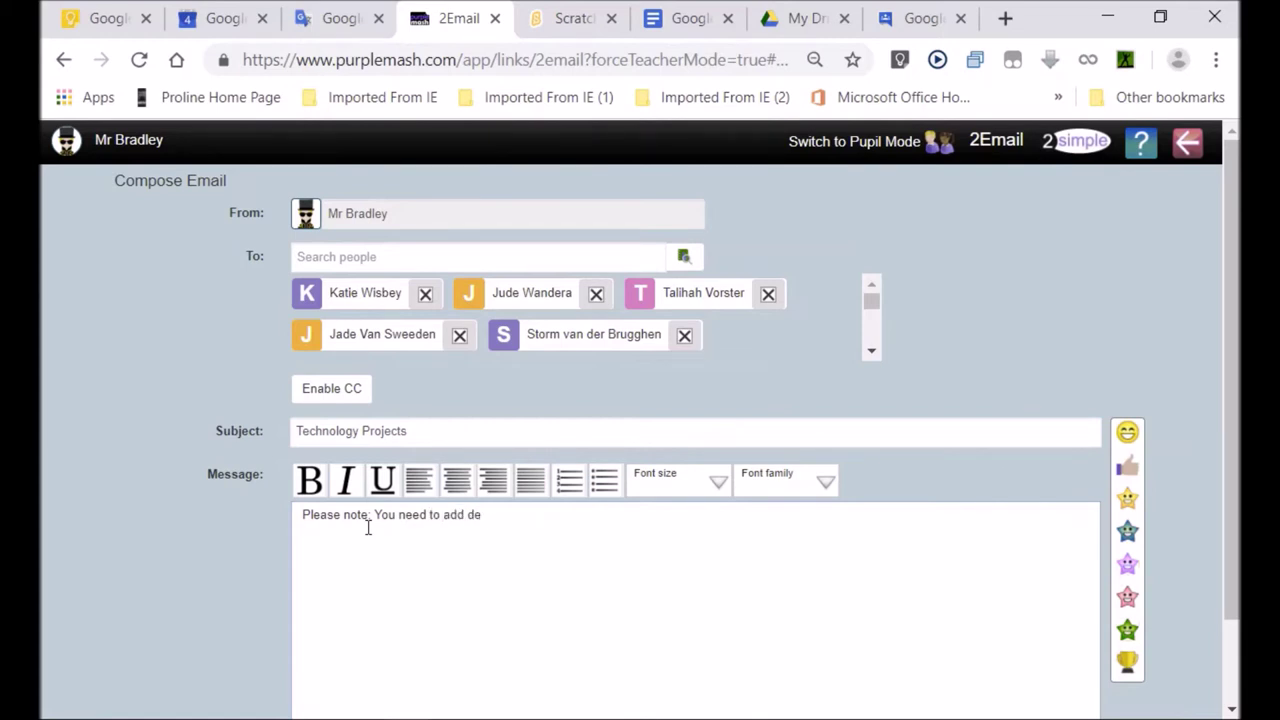
text(tails on the technology Blog.)
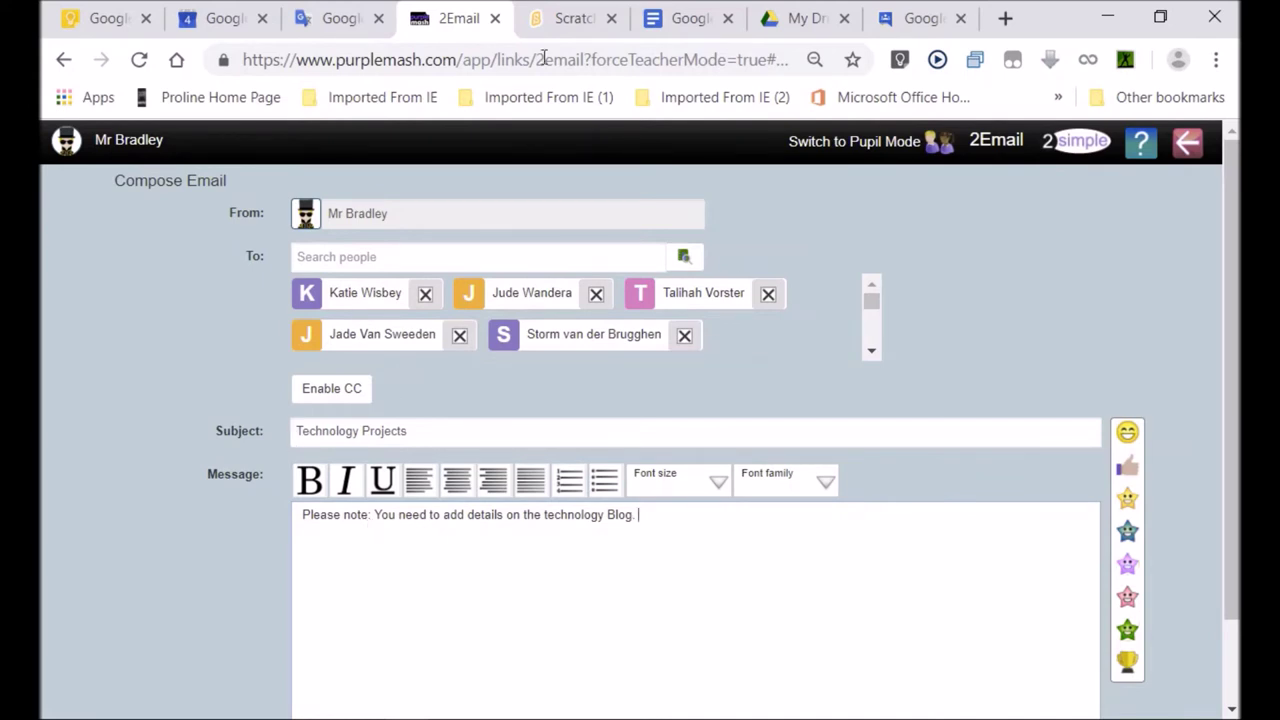
- Duplicate the 2Email browser tab and exit 2Email in the copy, confirming the exit
right_click(468, 19)
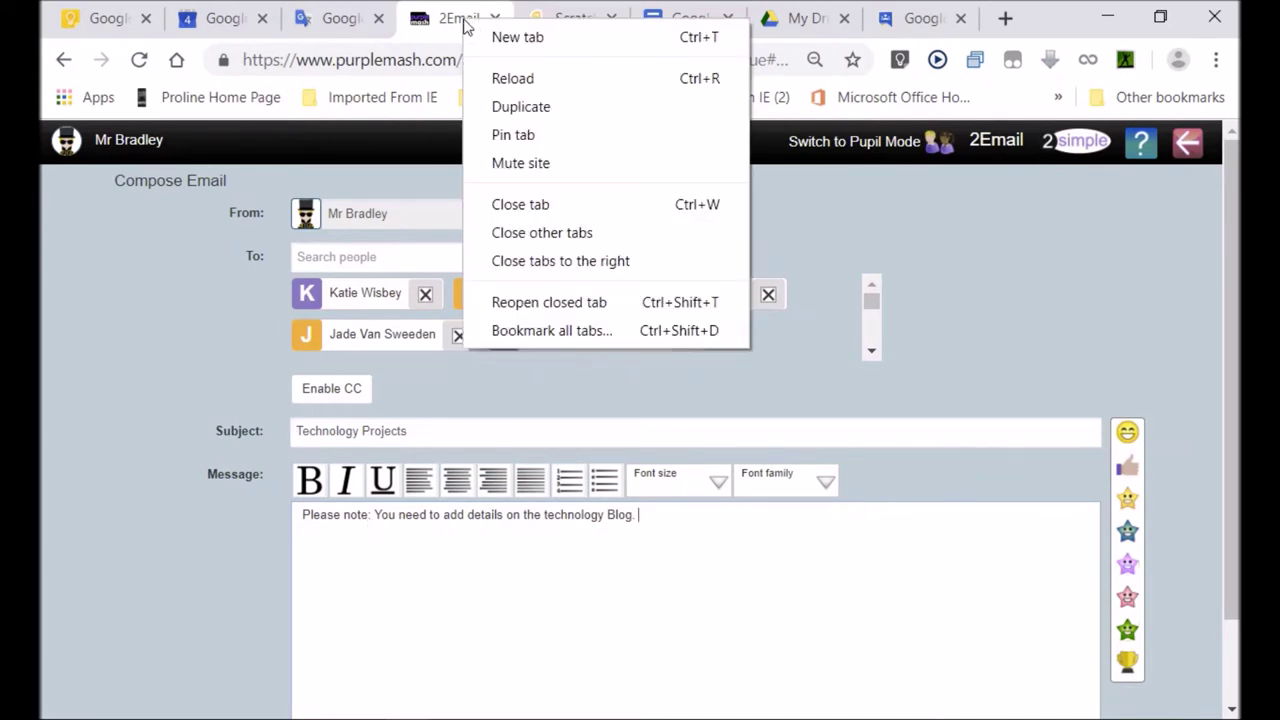
click(530, 108)
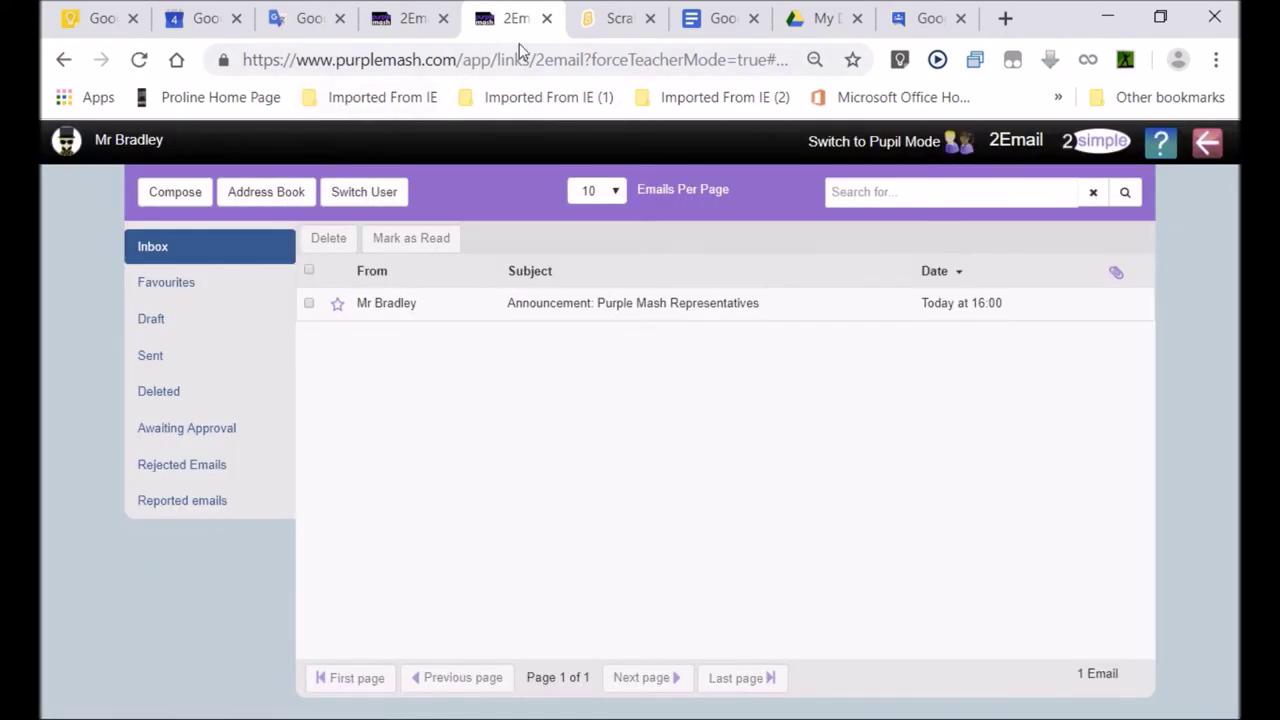
click(1207, 142)
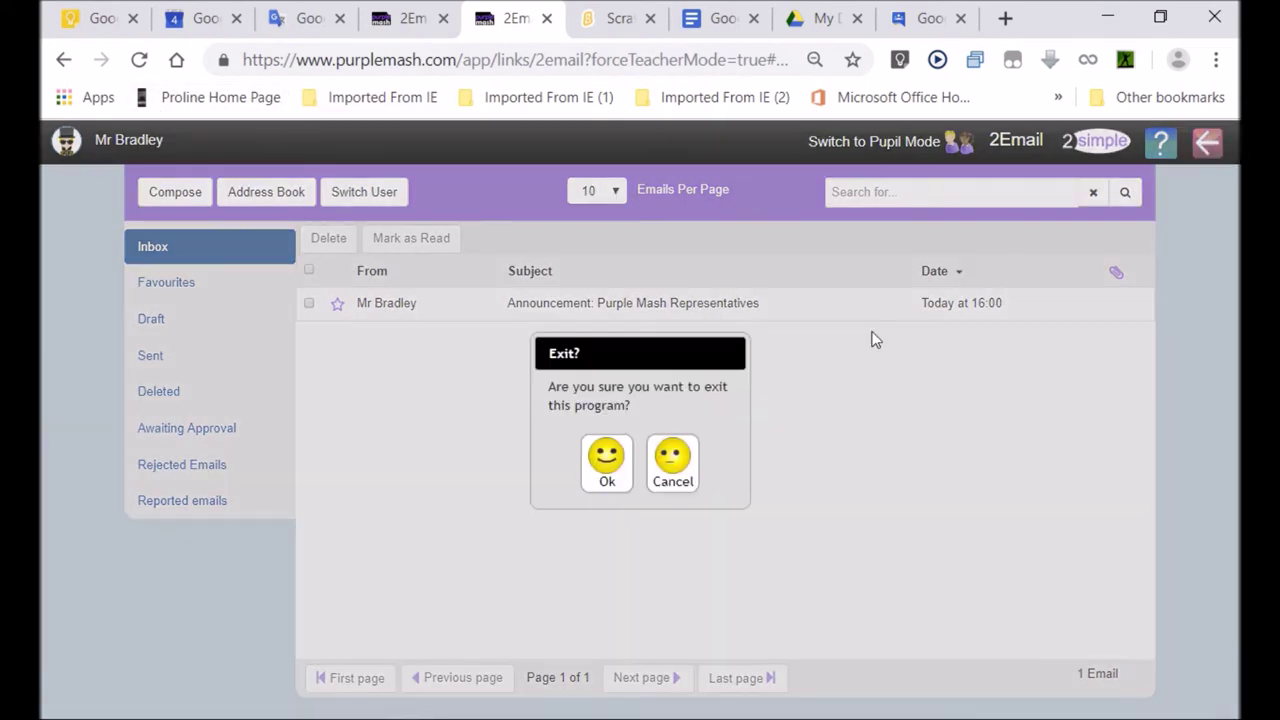
click(604, 463)
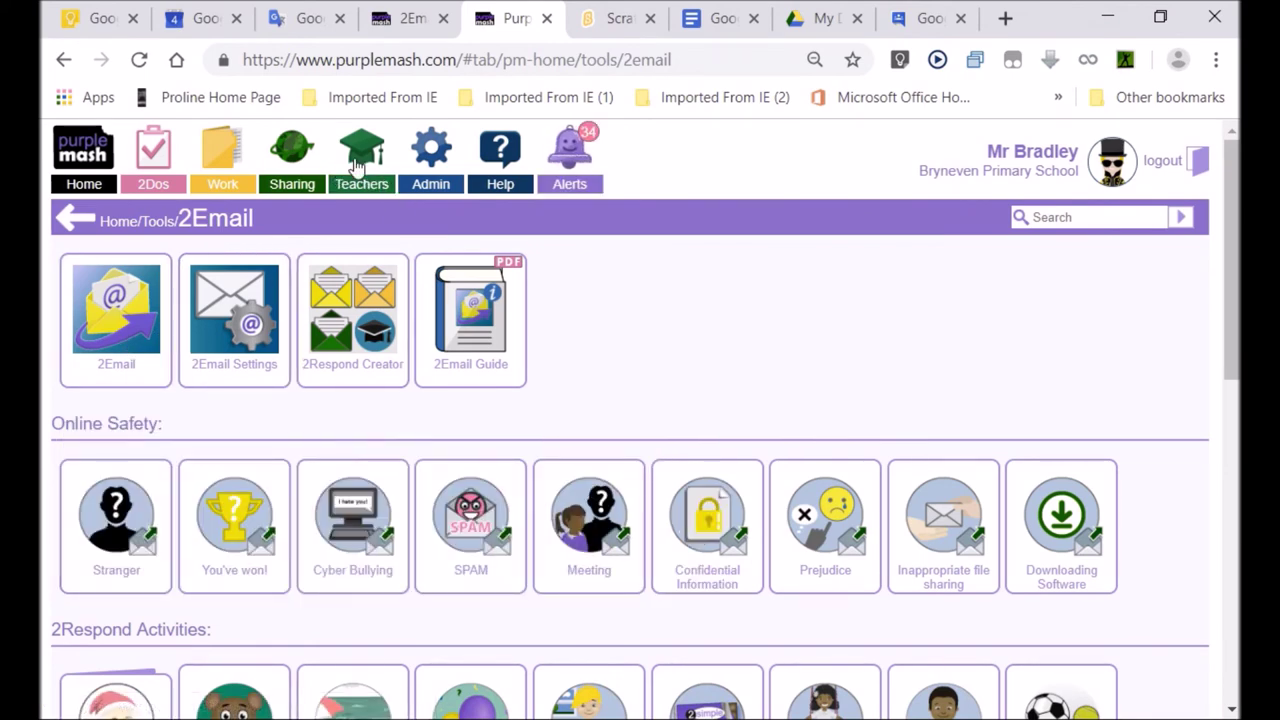
- Open the Grade 7 Technology Blog from the school's shared blogs
click(357, 165)
mouse_move(293, 170)
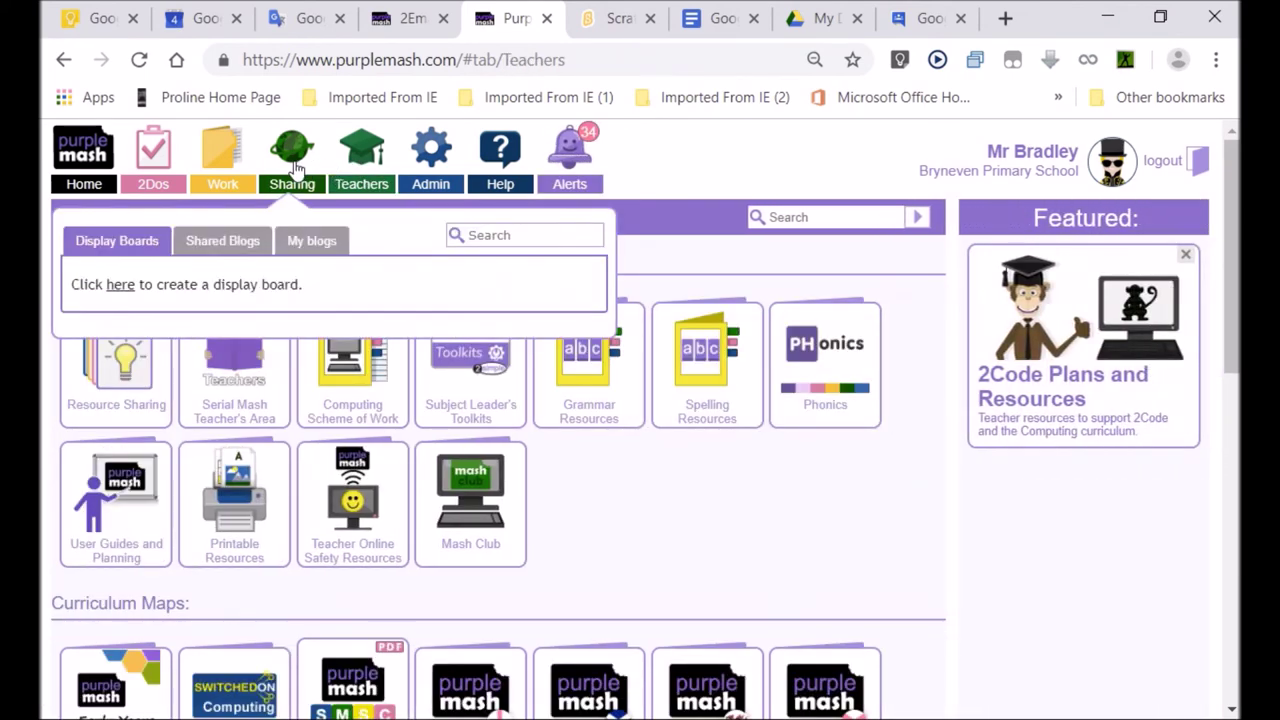
click(222, 241)
mouse_move(314, 391)
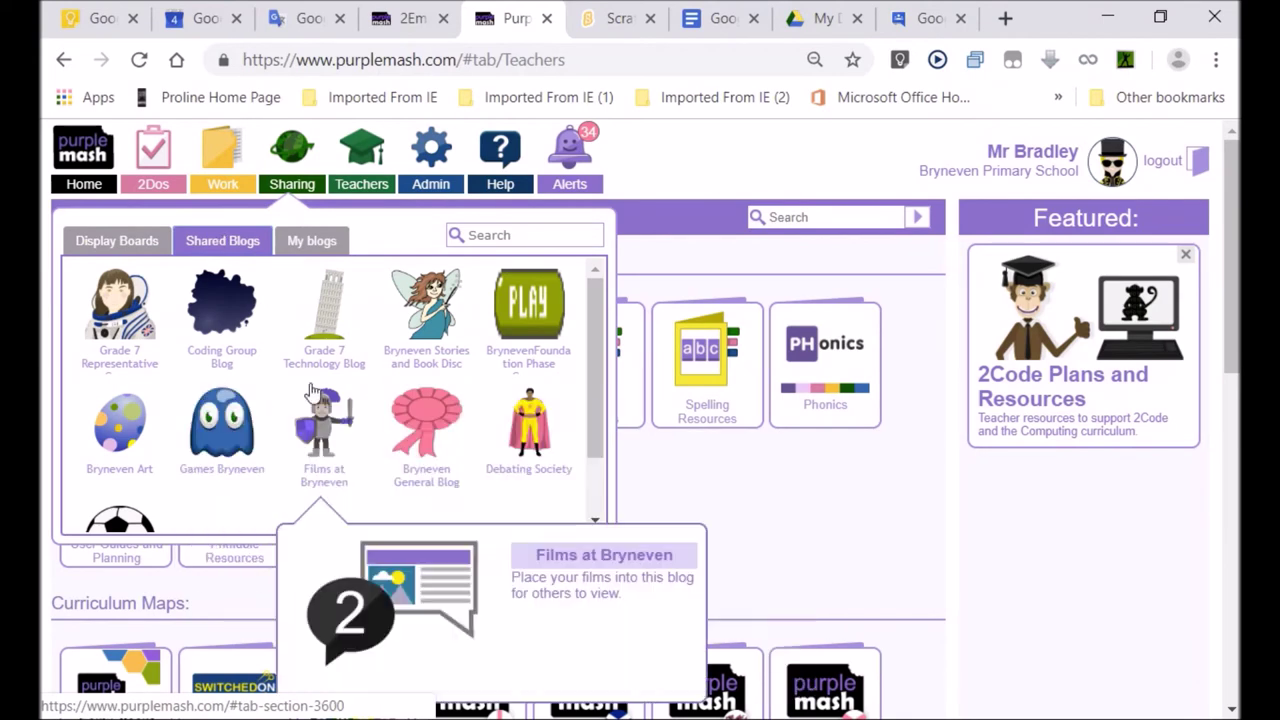
click(335, 330)
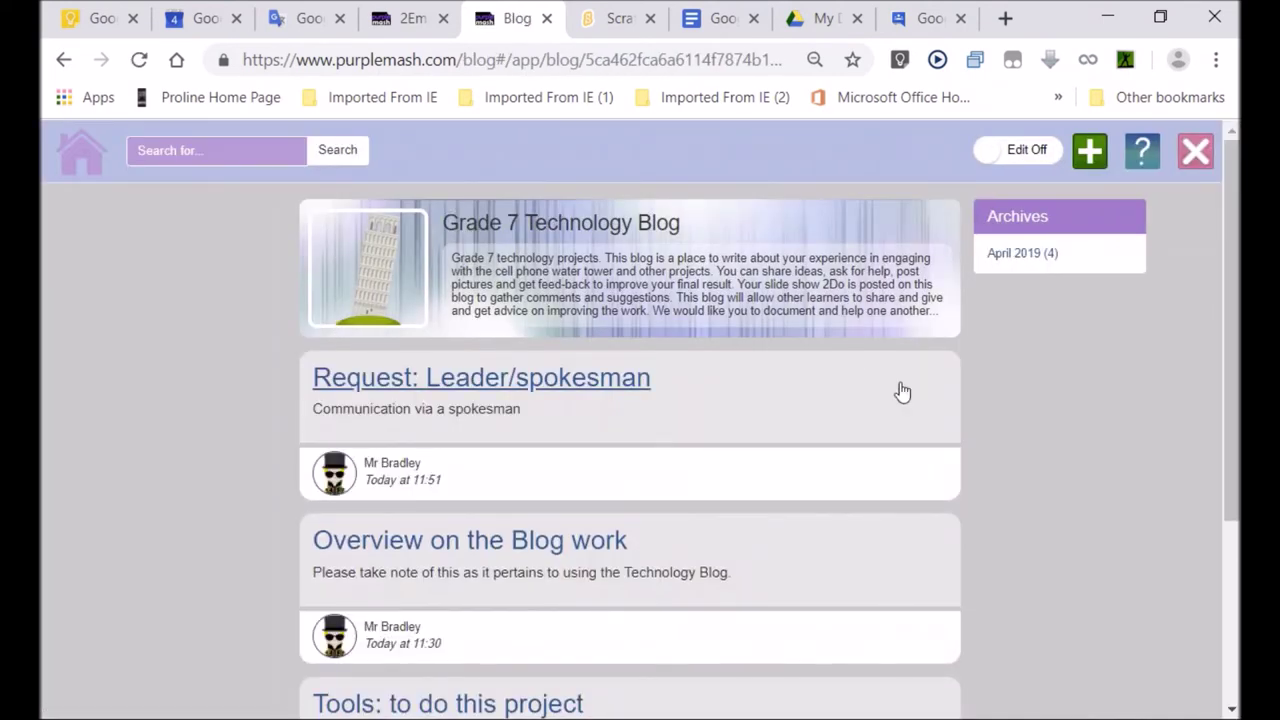
- Copy the Grade 7 Technology Blog's web address and paste it into the email draft below the message text
click(459, 60)
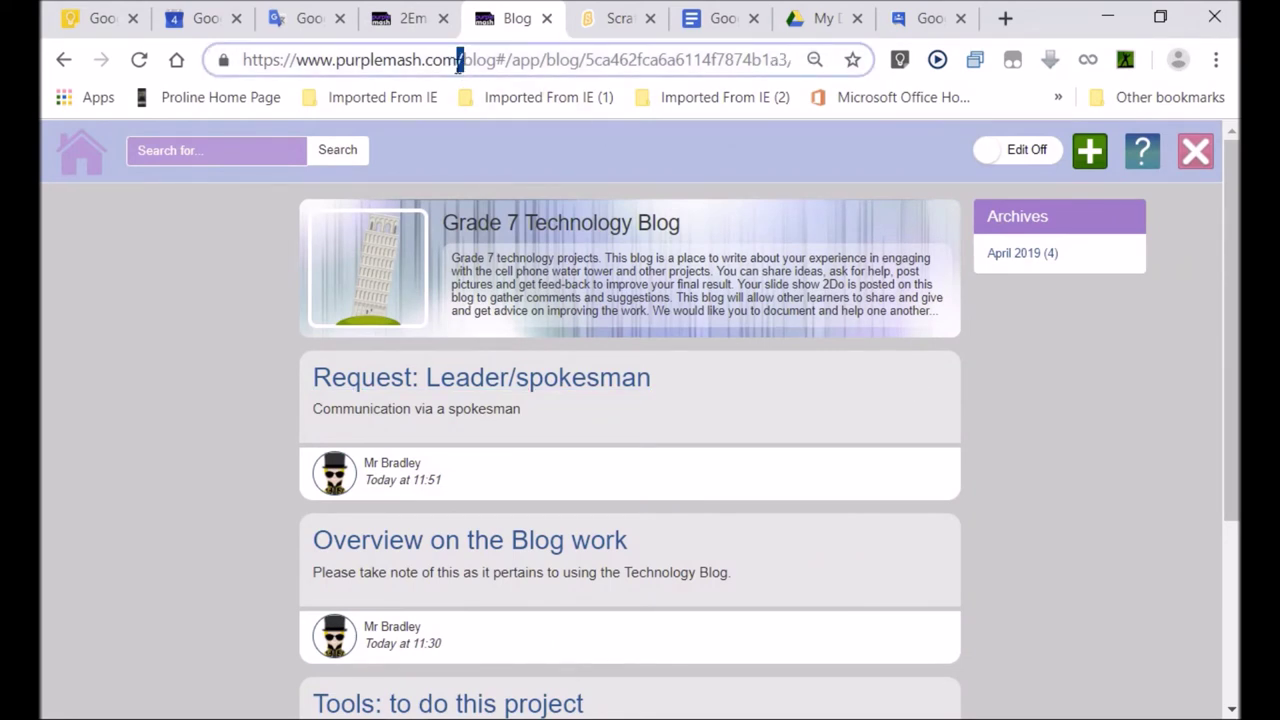
key(ctrl+a)
key(ctrl+c)
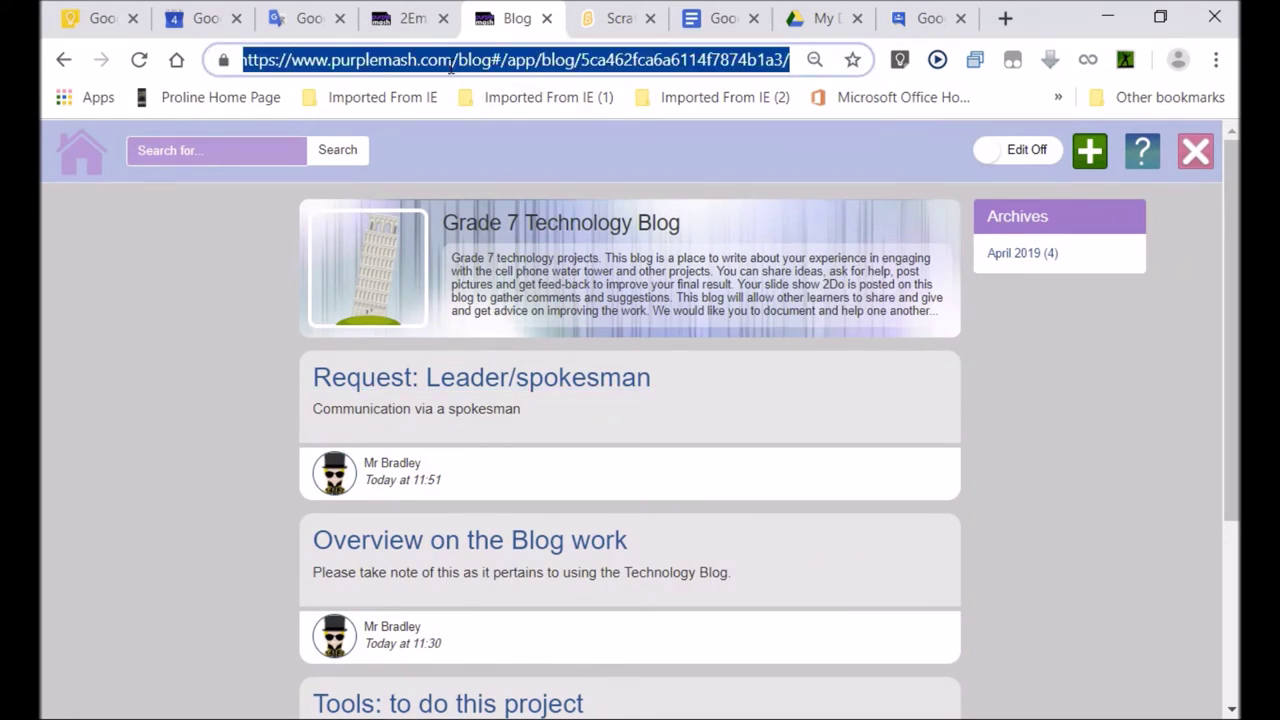
click(405, 19)
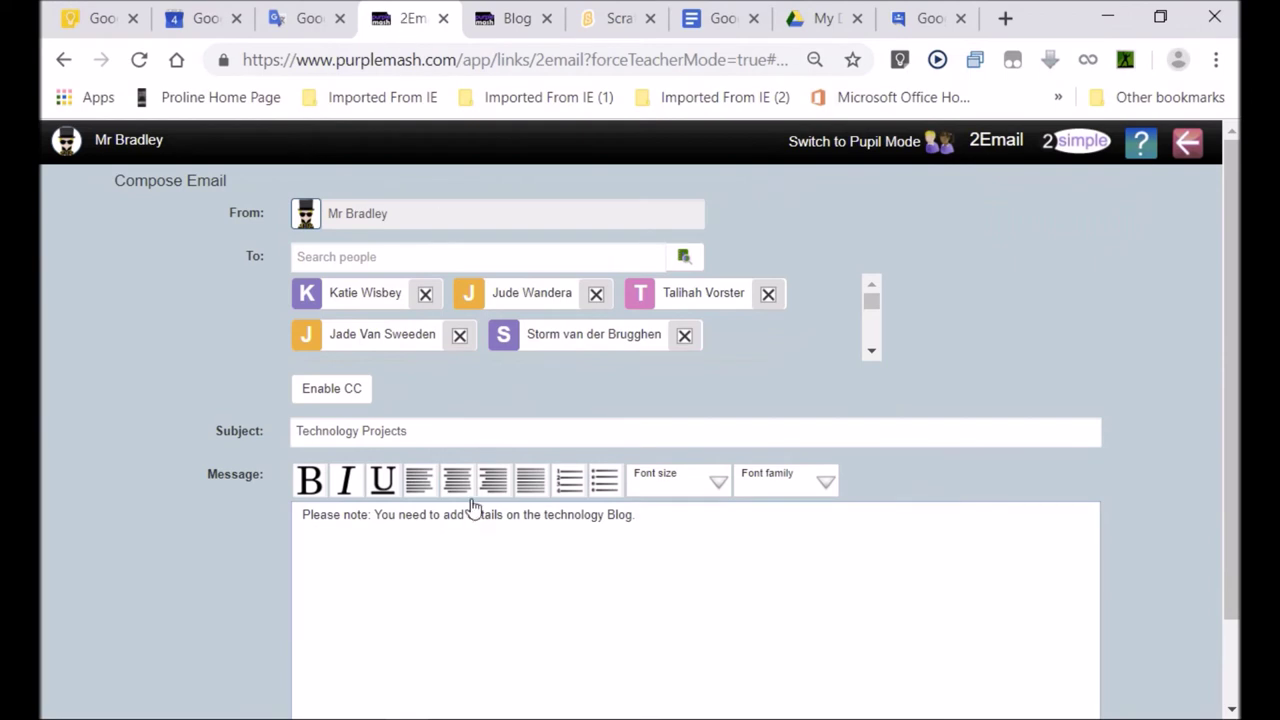
click(679, 529)
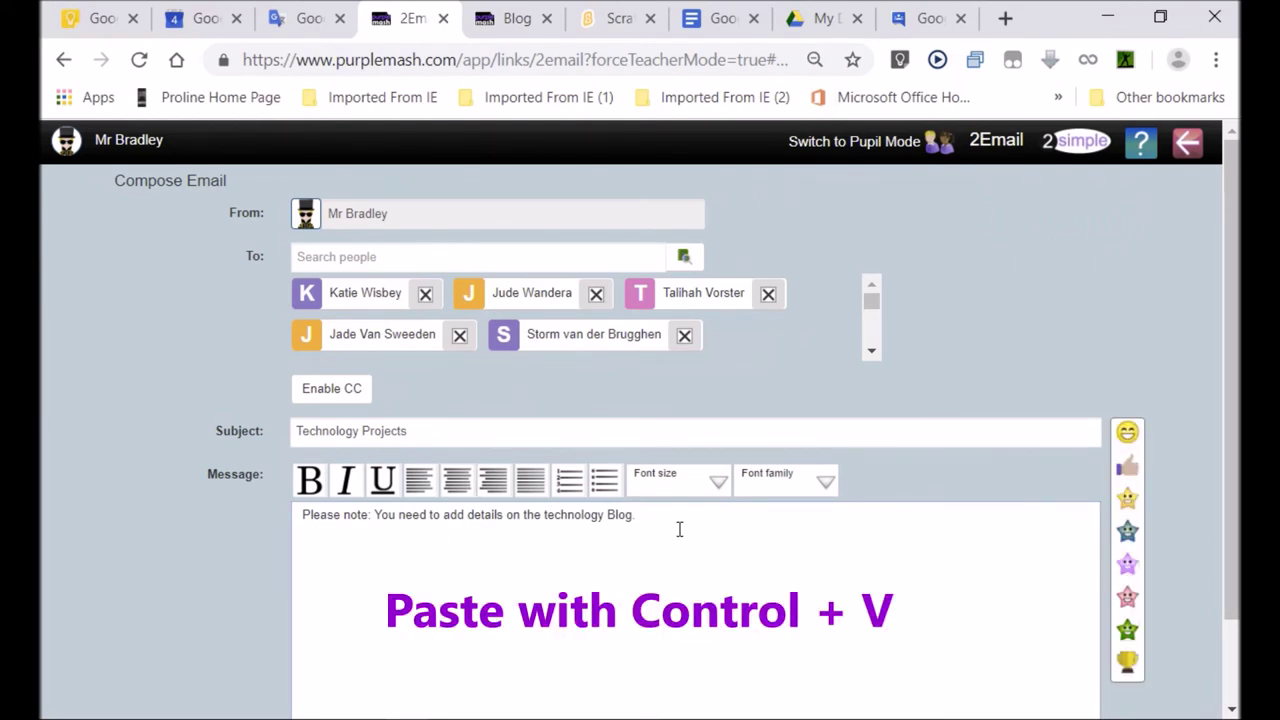
key(ctrl+v)
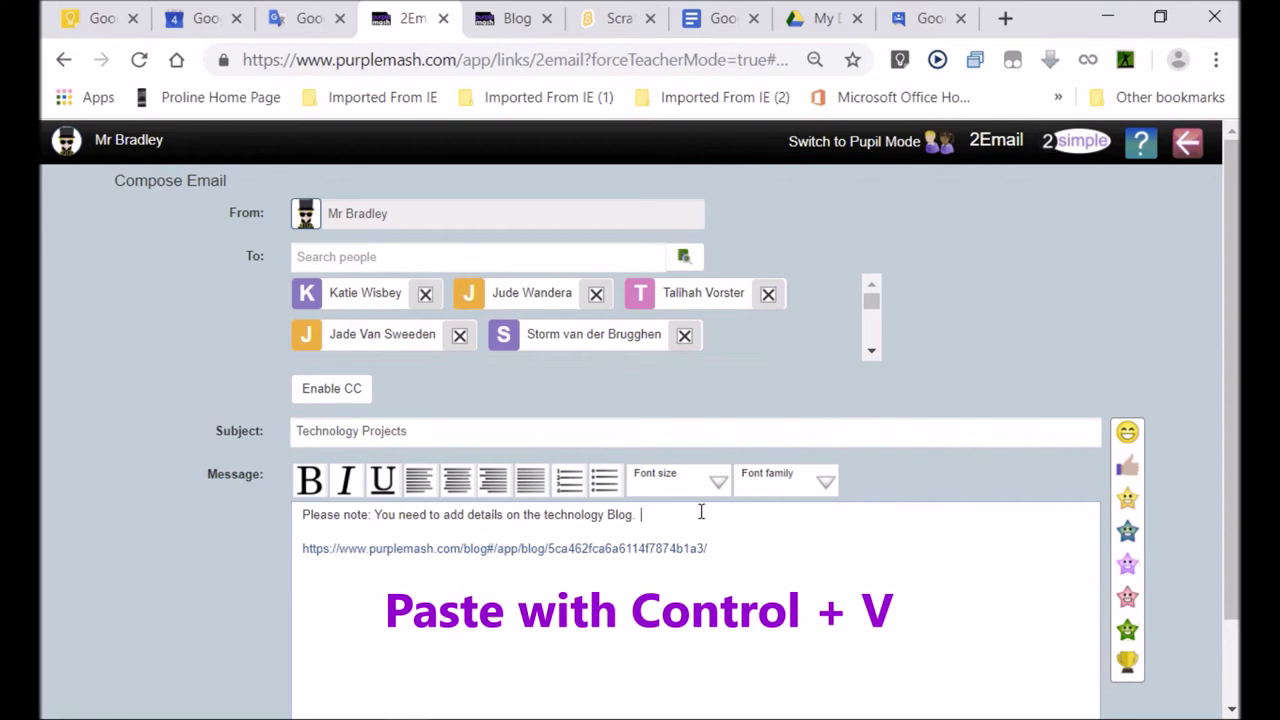
- Add the sentence "Follow the link below to access the blog." after the first sentence of the message
text(Follow the link)
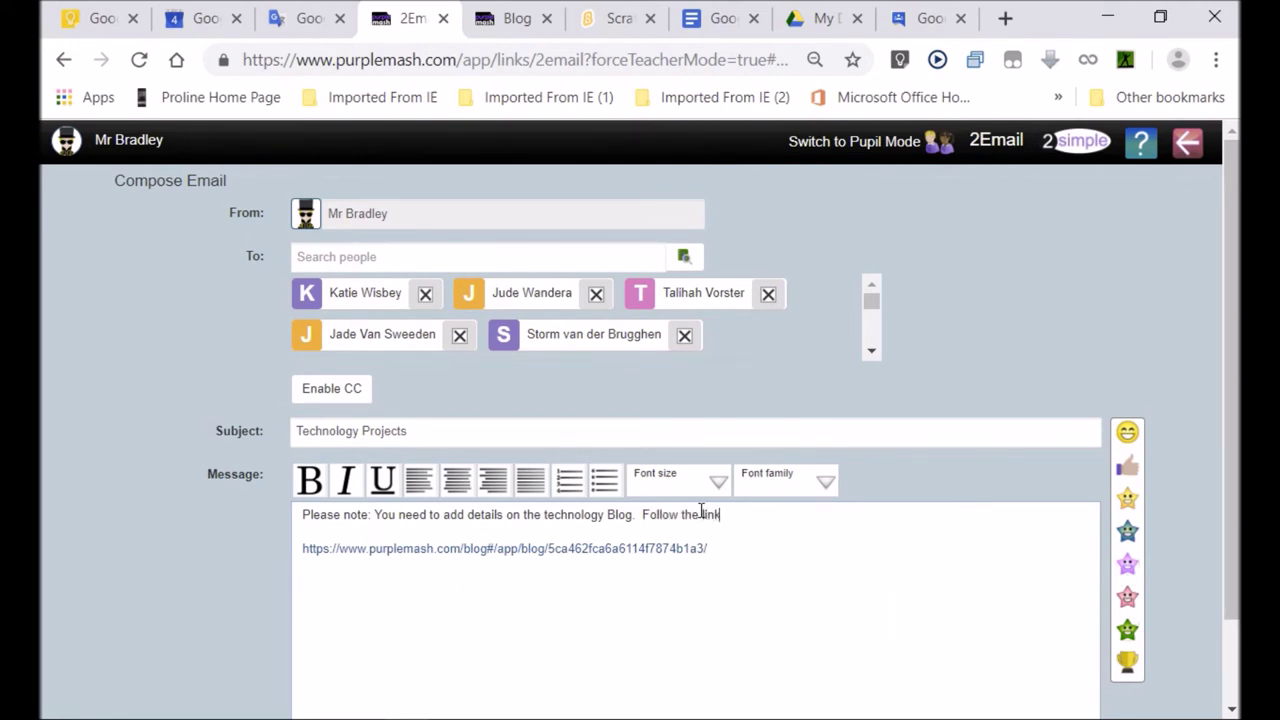
text( below to access the blog.)
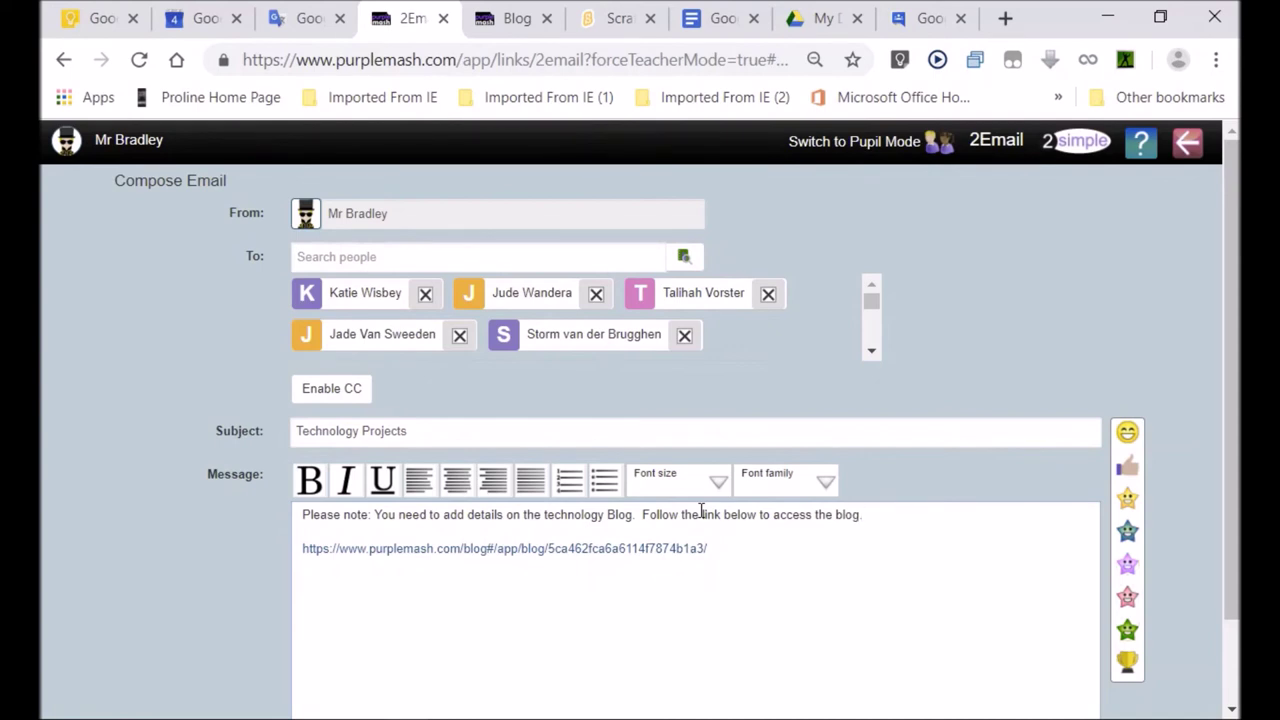
key(BackSpace)
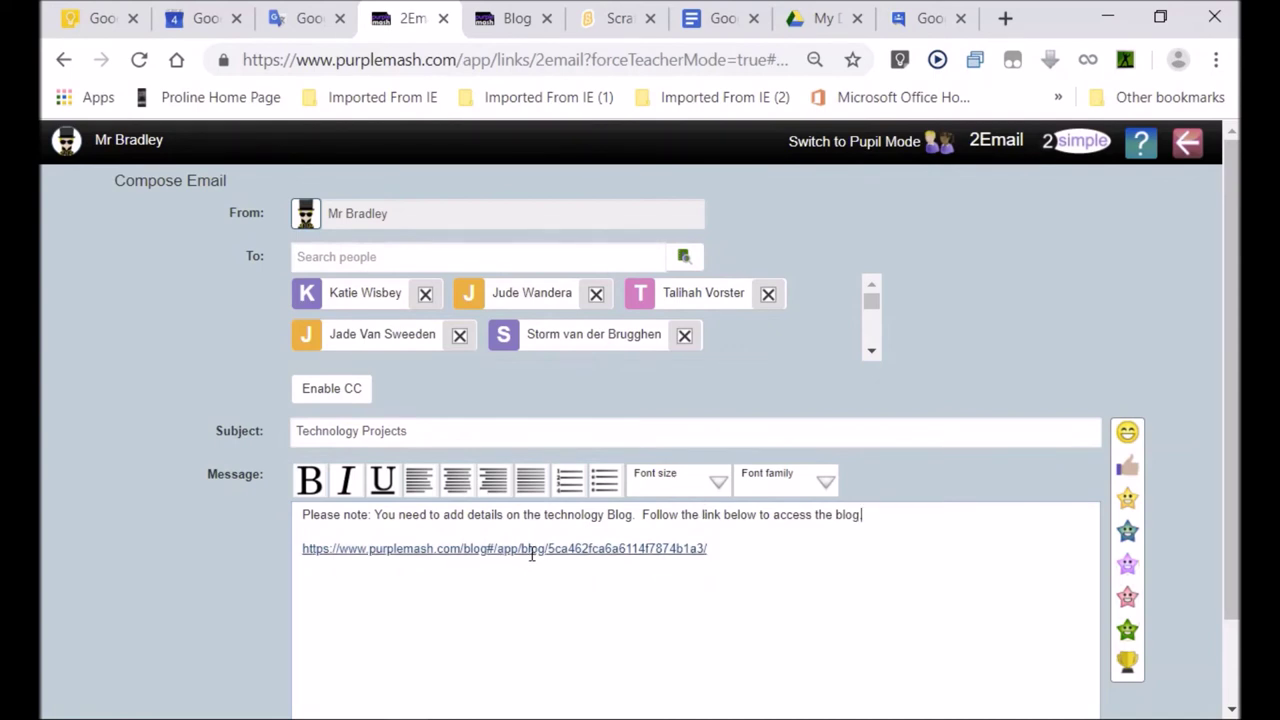
- Test the blog link in the message by opening it in a new browser tab, then return to the email draft
double_click(526, 550)
triple_click(526, 549)
right_click(526, 549)
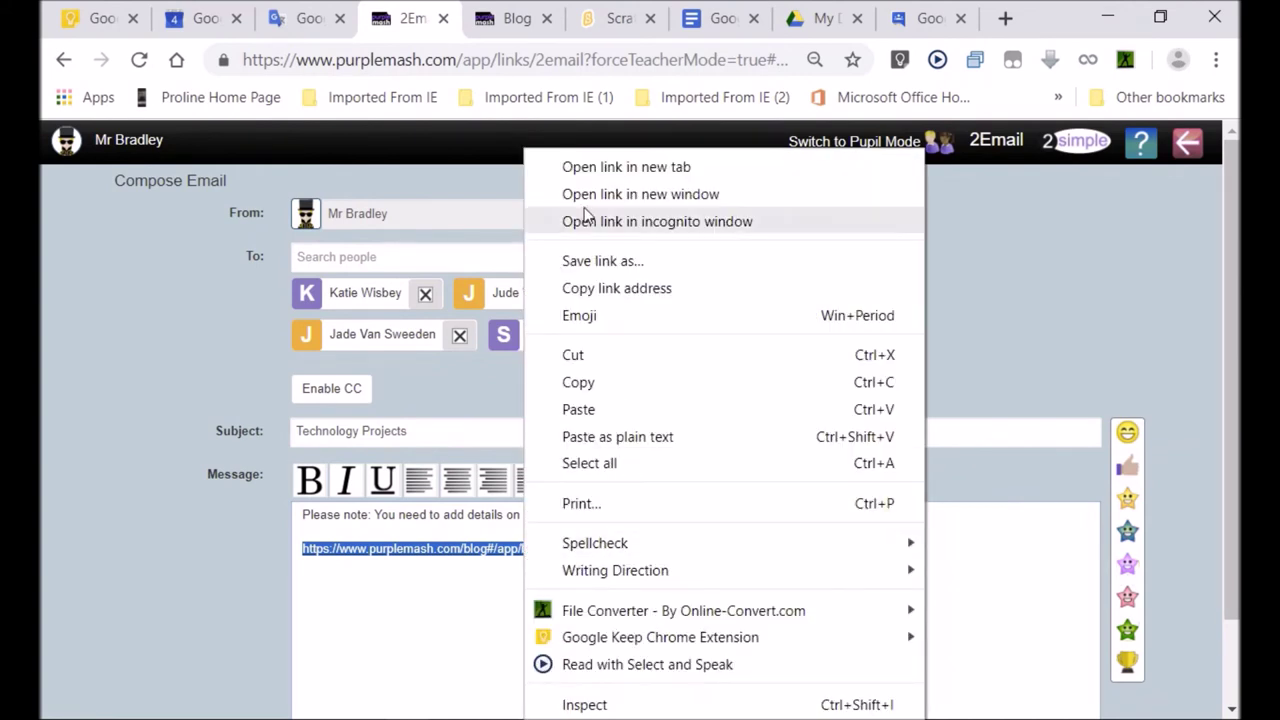
click(584, 290)
right_click(582, 549)
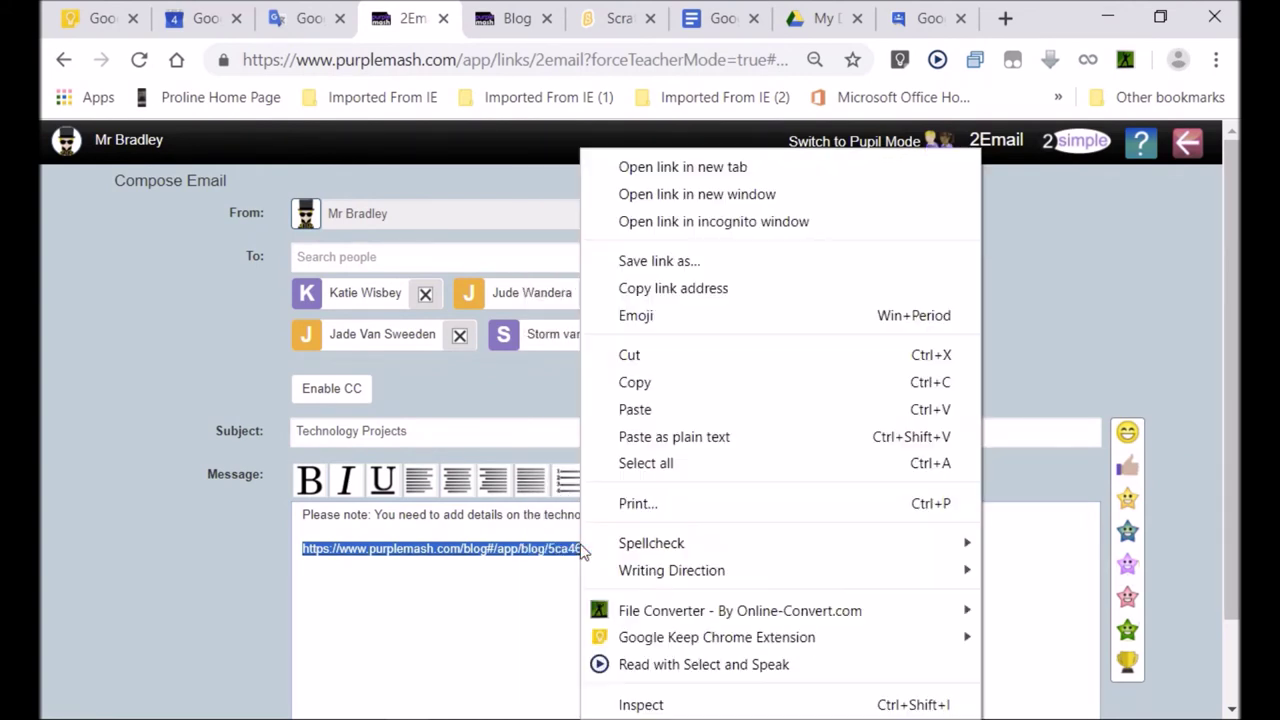
mouse_move(590, 545)
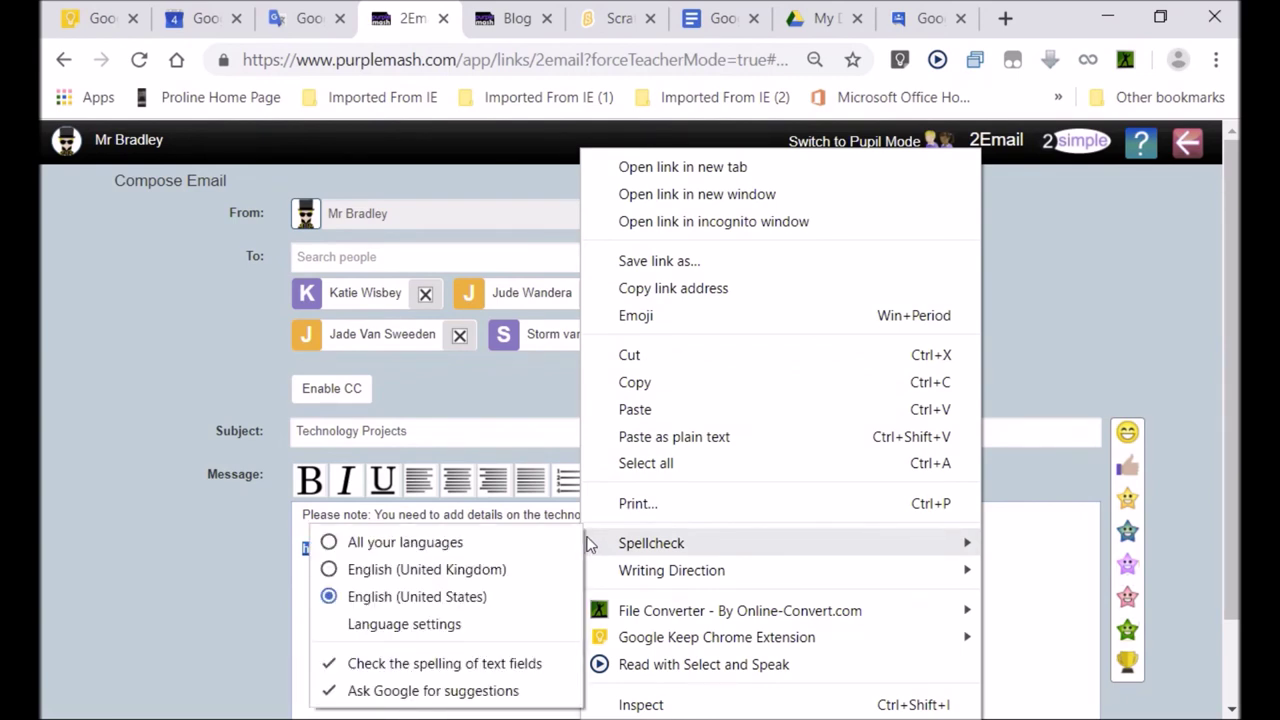
click(670, 167)
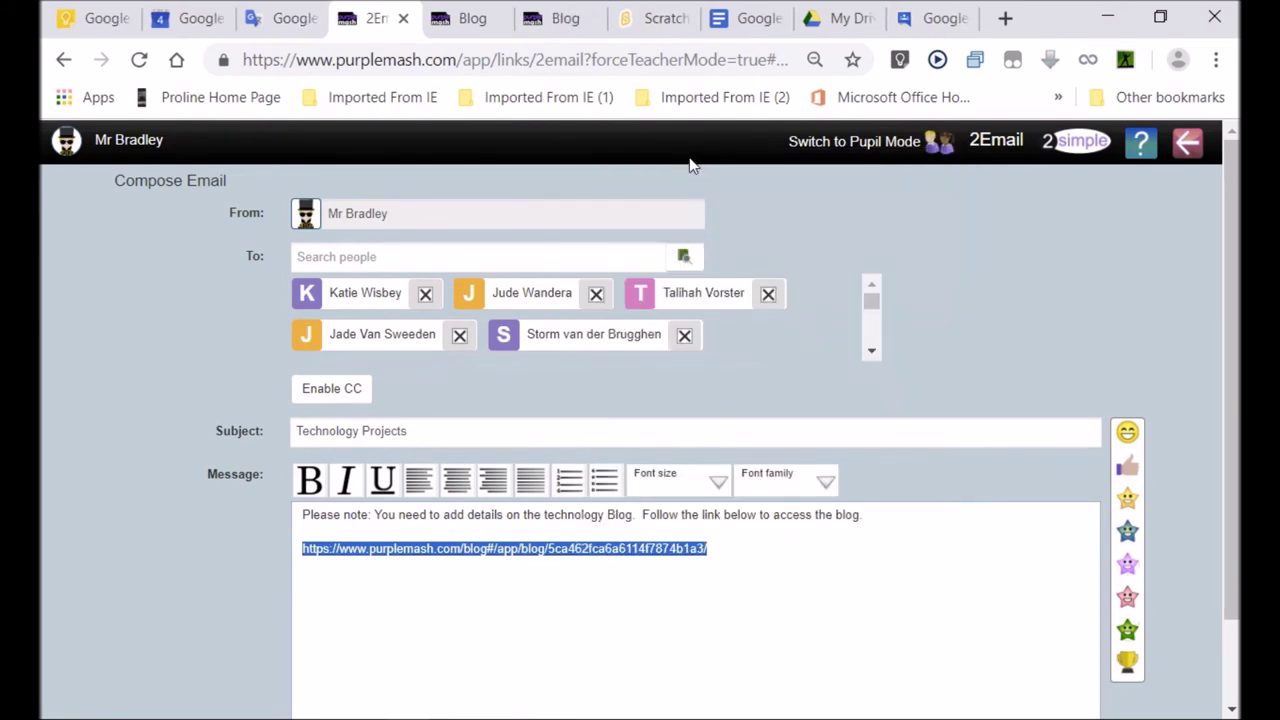
click(564, 24)
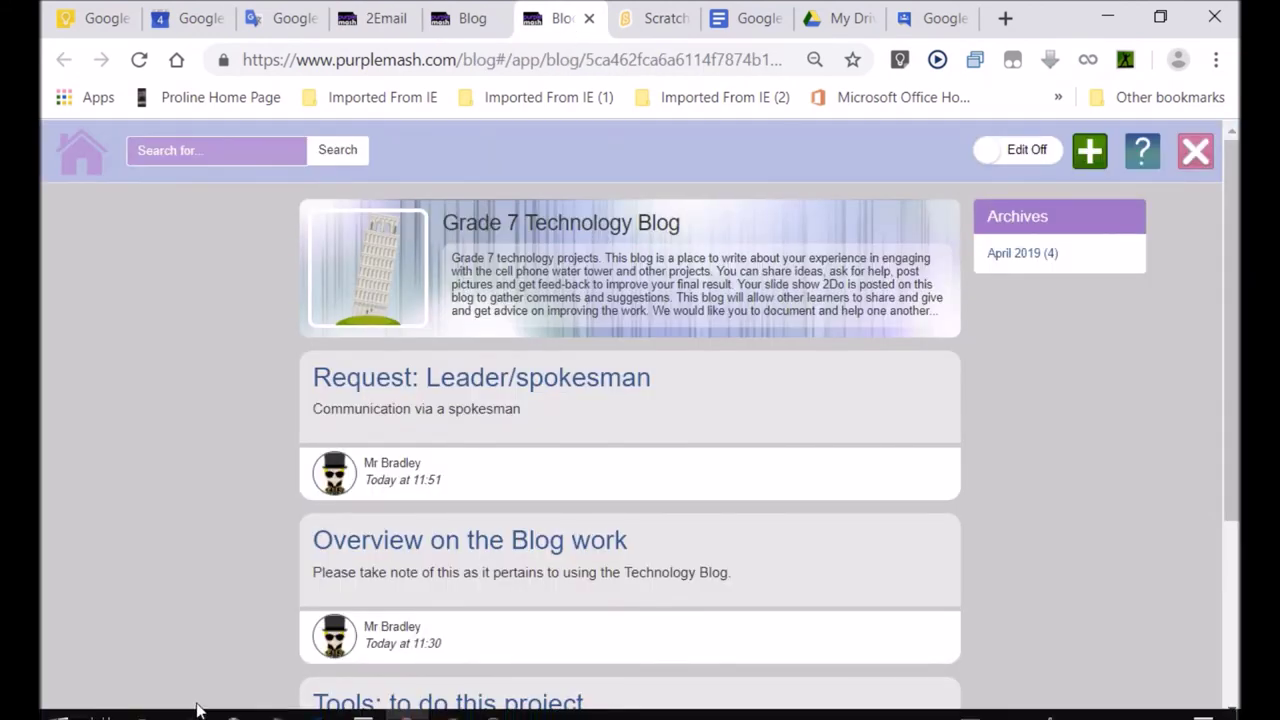
mouse_move(466, 712)
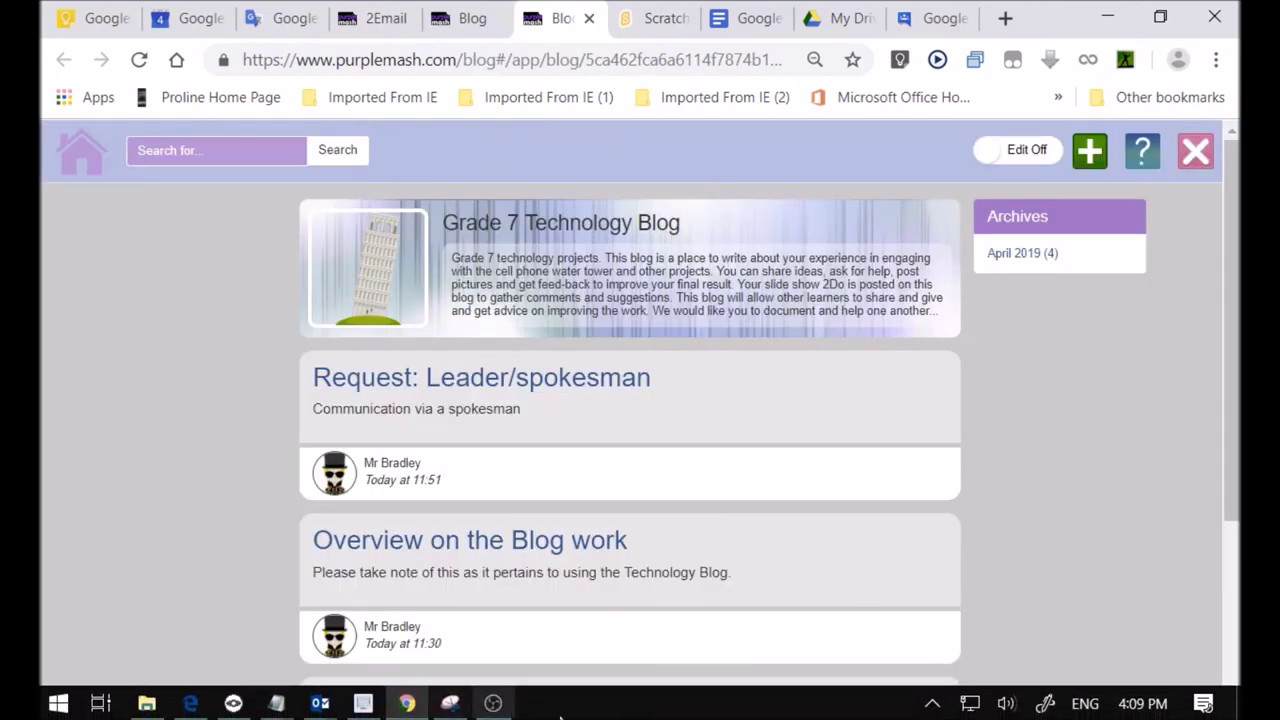
click(355, 17)
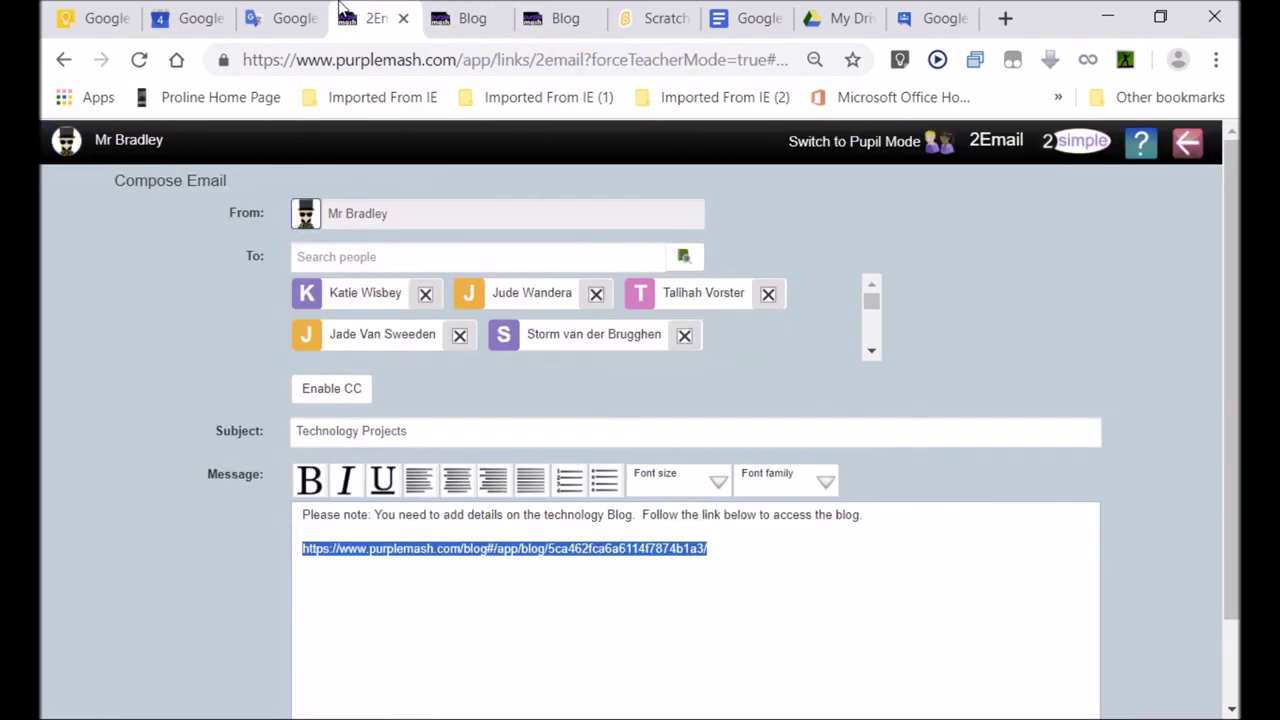
- Cancel the "Technology Projects" email and confirm leaving it without saving the changes
click(746, 558)
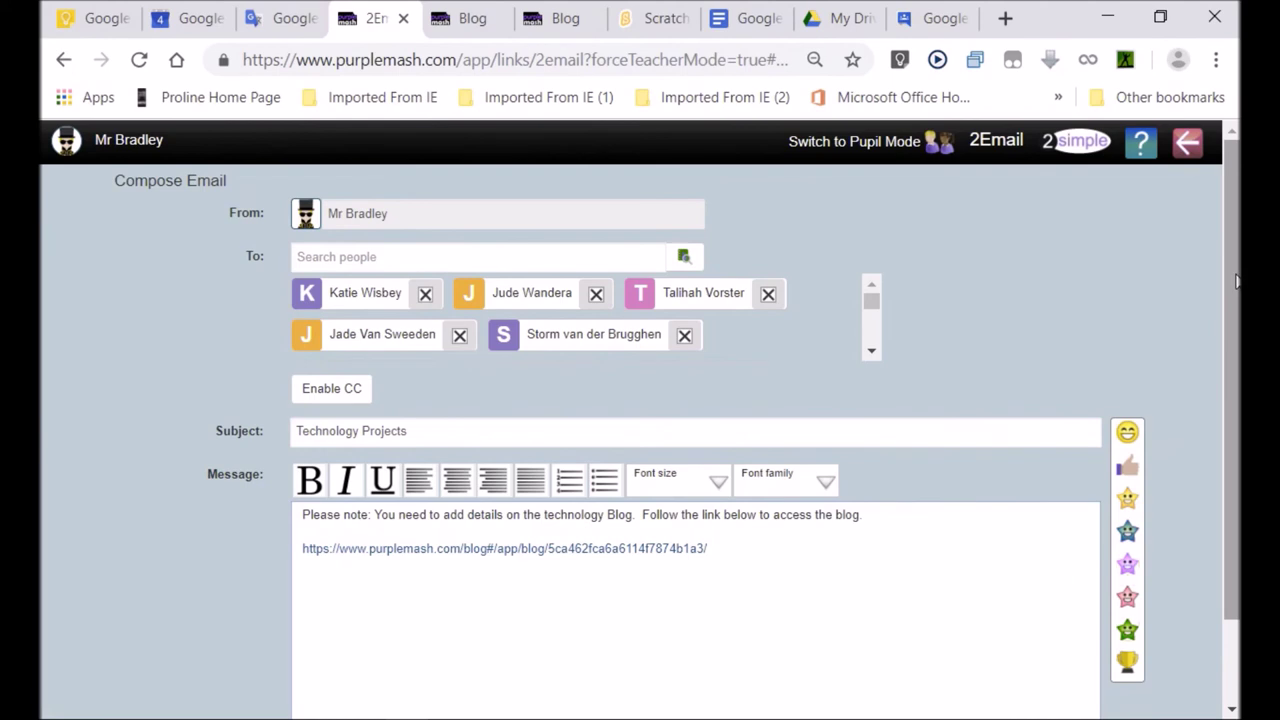
drag(1237, 283, 1234, 608)
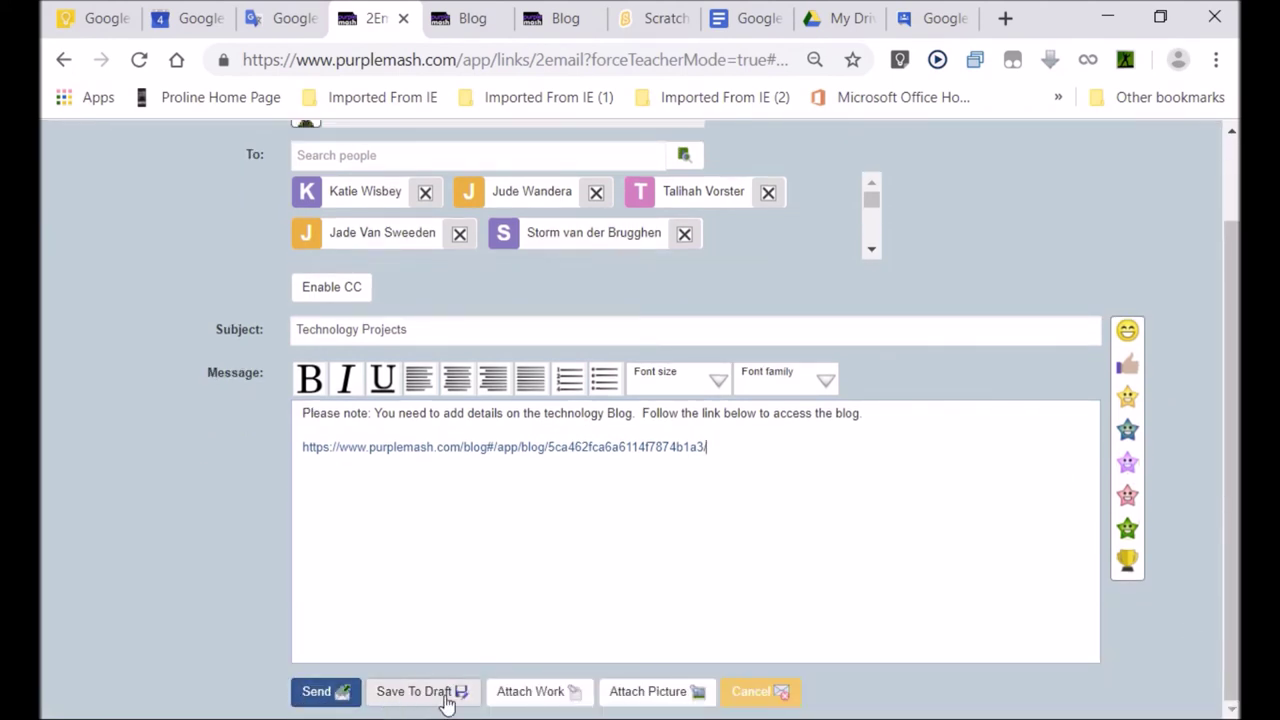
click(747, 699)
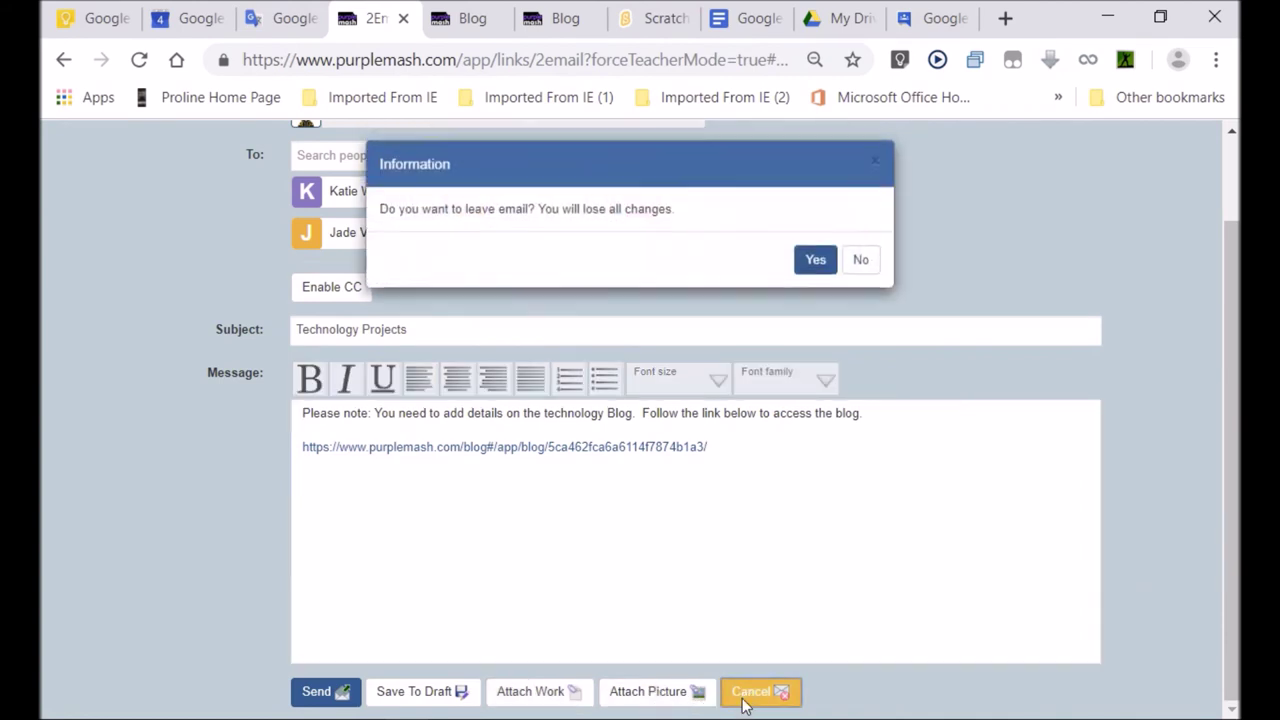
click(816, 267)
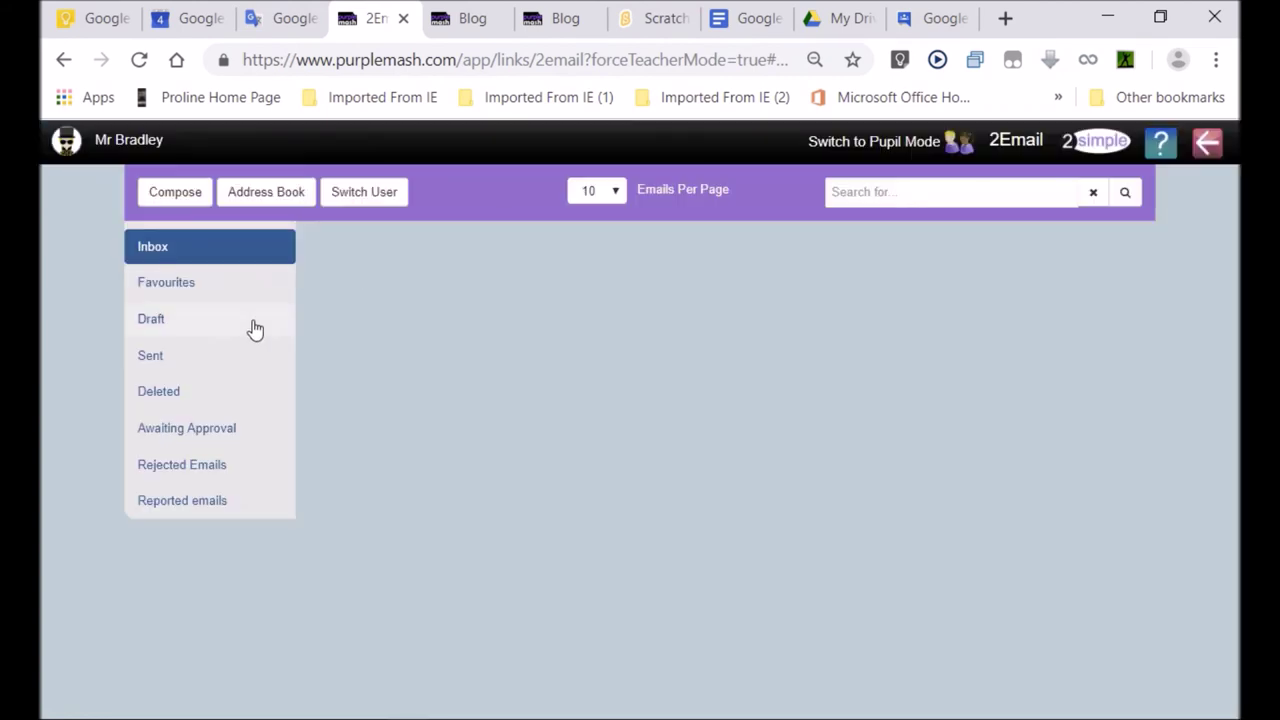